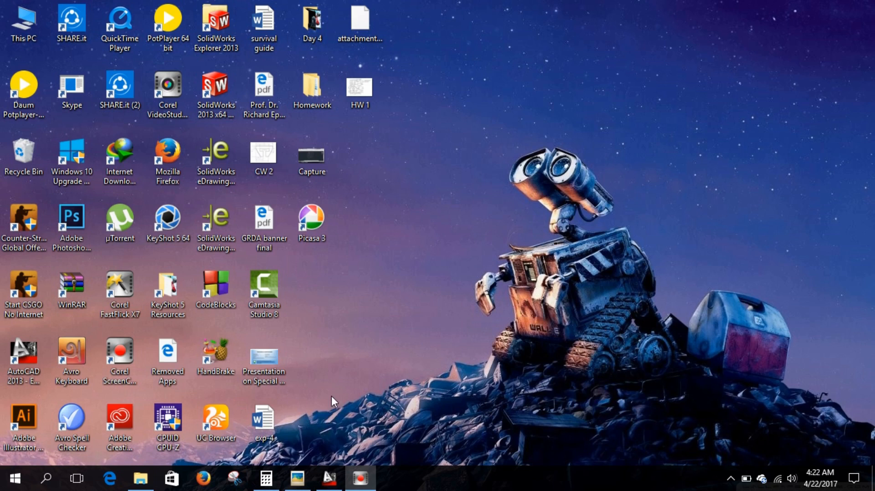
Examine the views and dimensions in the HW 1.jpg reference drawing, and bring up AutoCAD with the empty Drawing1.dwg
click(298, 480)
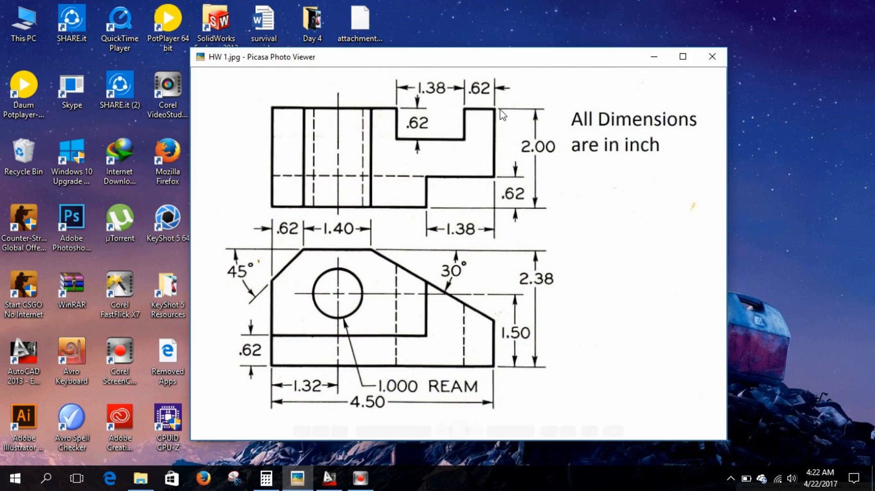
drag(537, 75, 562, 58)
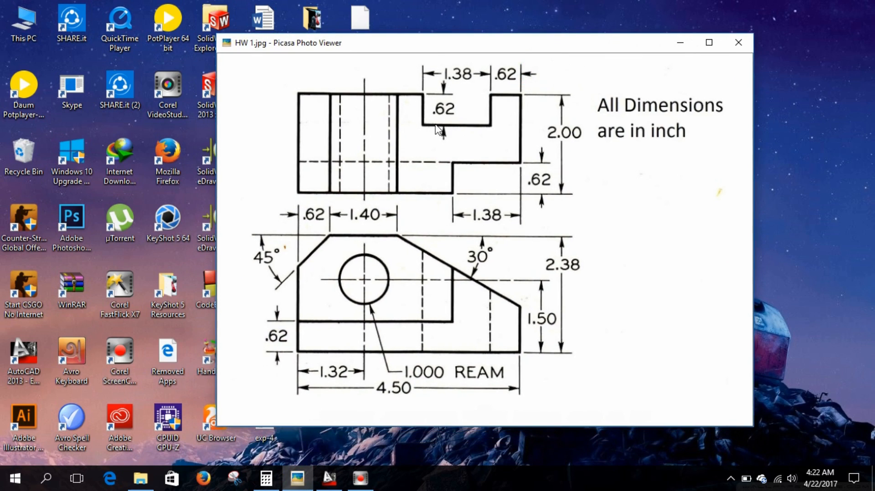
click(680, 44)
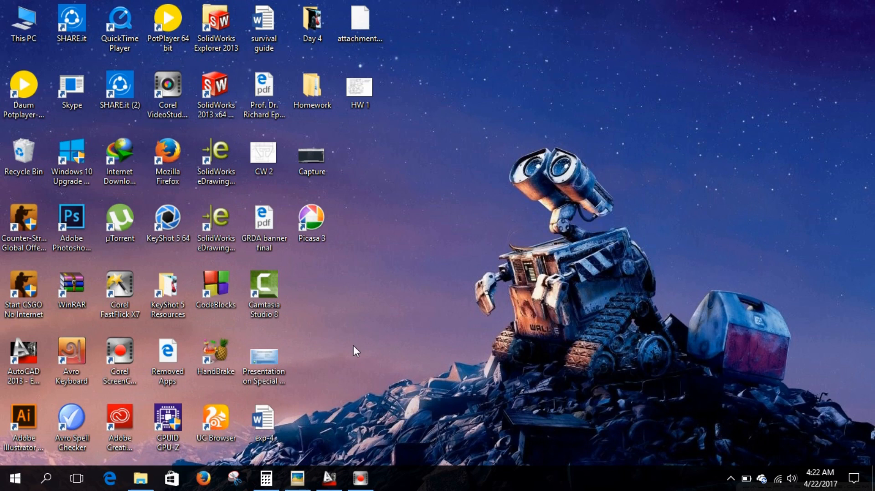
click(329, 480)
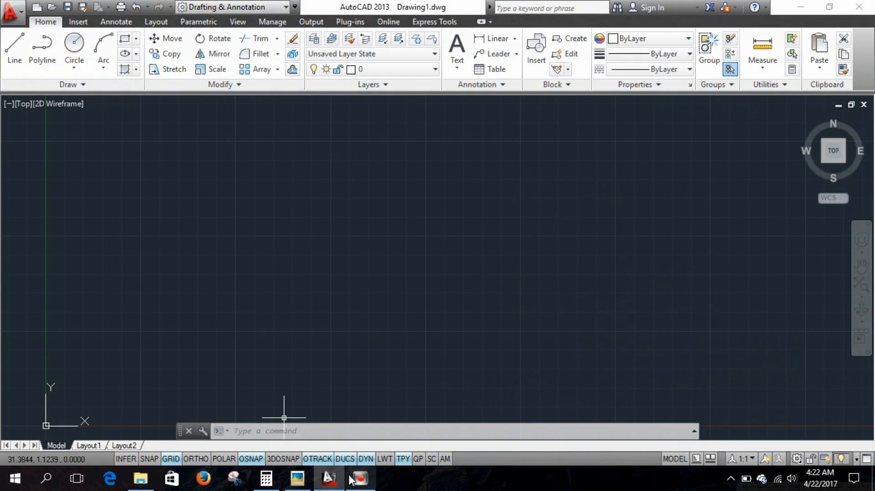
click(297, 479)
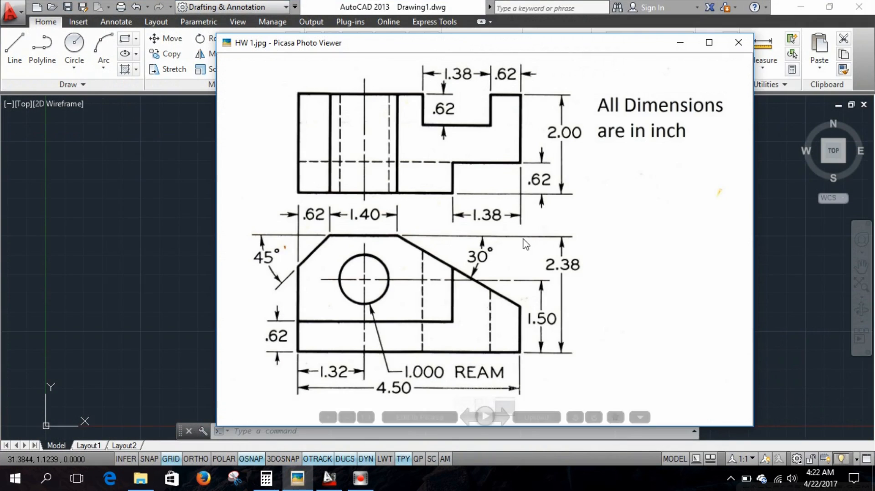
click(680, 42)
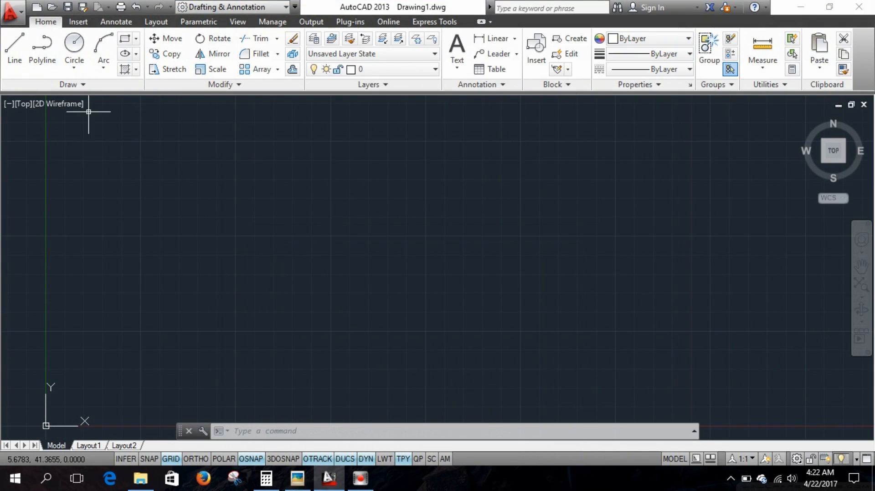
Configure the drawing units with inches as the insertion scale and a length precision of 0.00
click(20, 13)
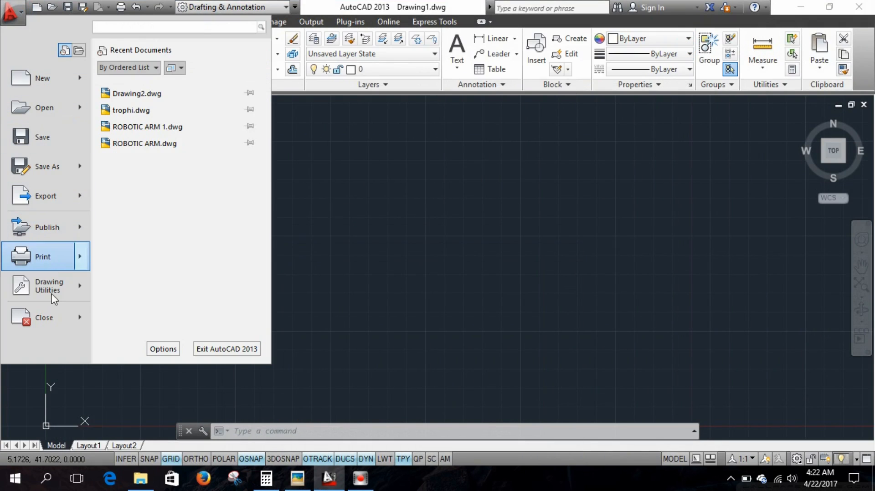
mouse_move(65, 290)
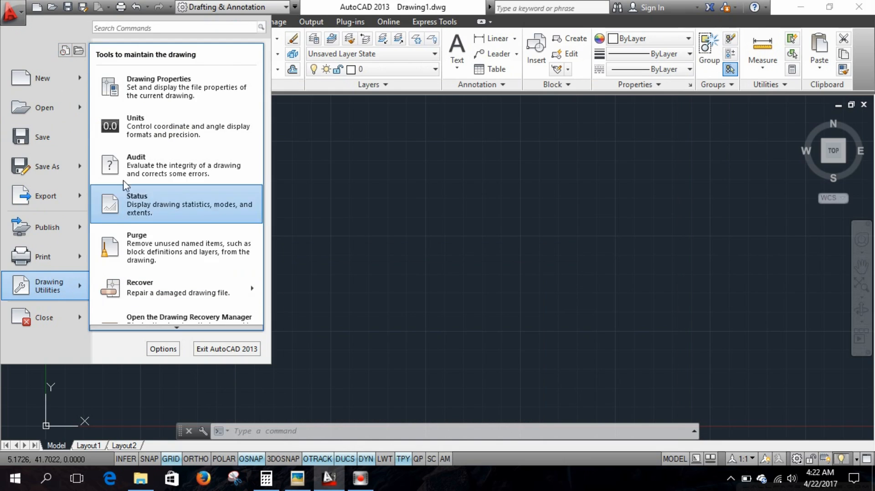
click(155, 124)
click(378, 237)
click(360, 258)
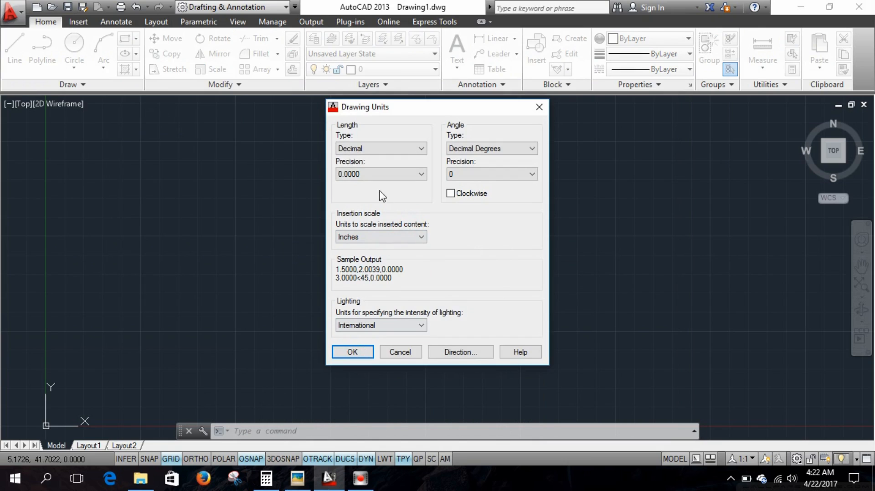
click(417, 174)
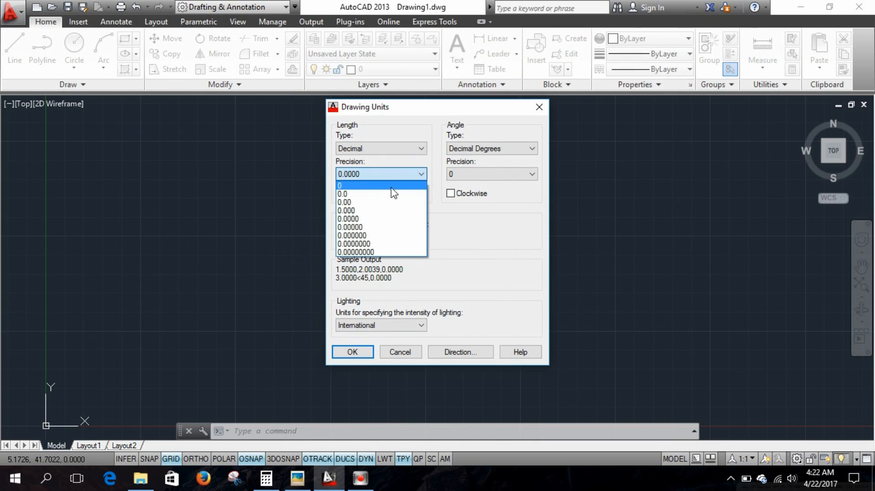
click(365, 203)
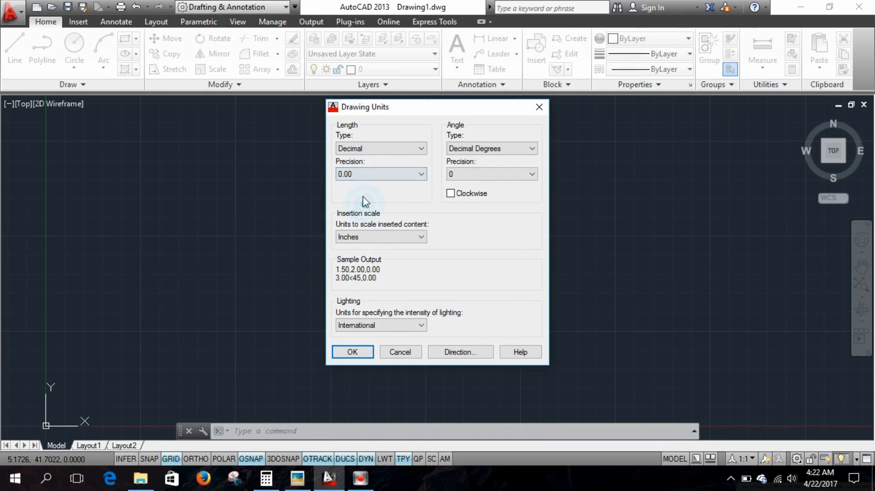
click(352, 352)
Run the UNITS command, choose Inches for scaling inserted content, and accept the settings
click(258, 431)
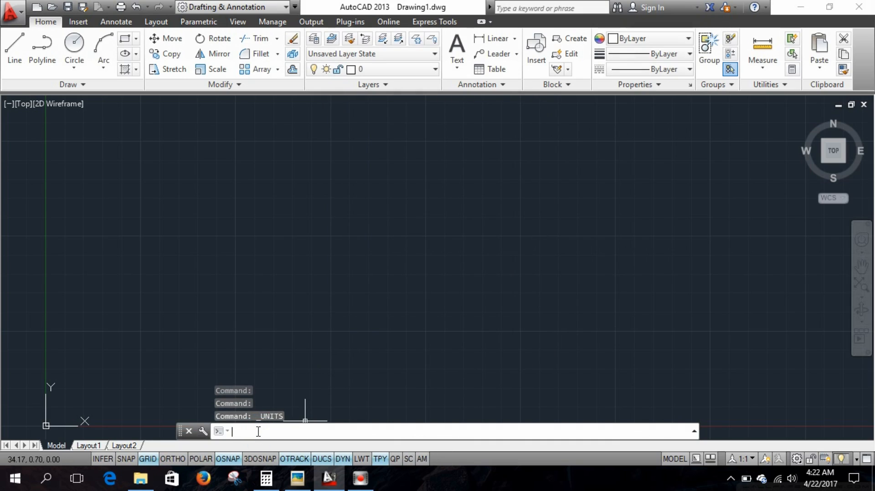
text(units)
key(Return)
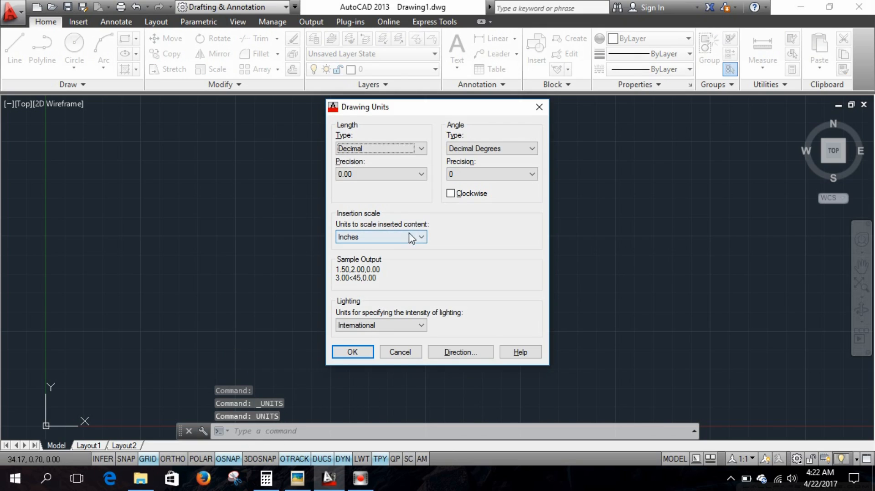
click(417, 237)
click(370, 258)
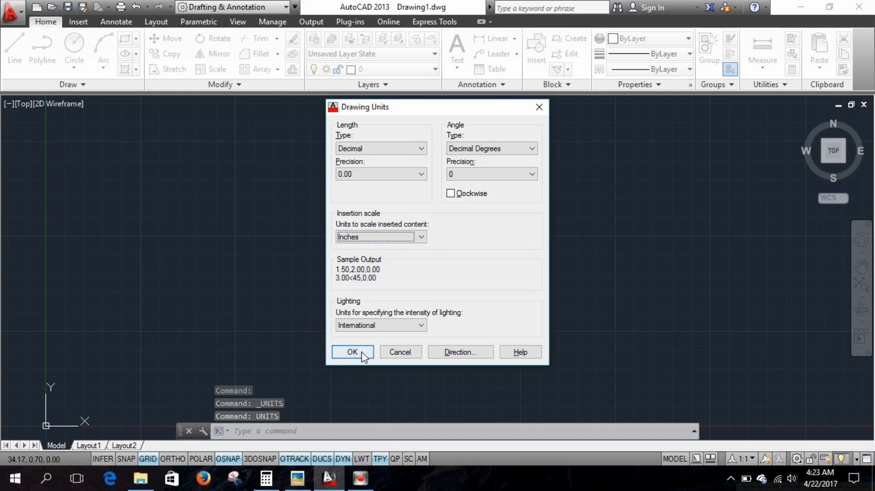
click(363, 353)
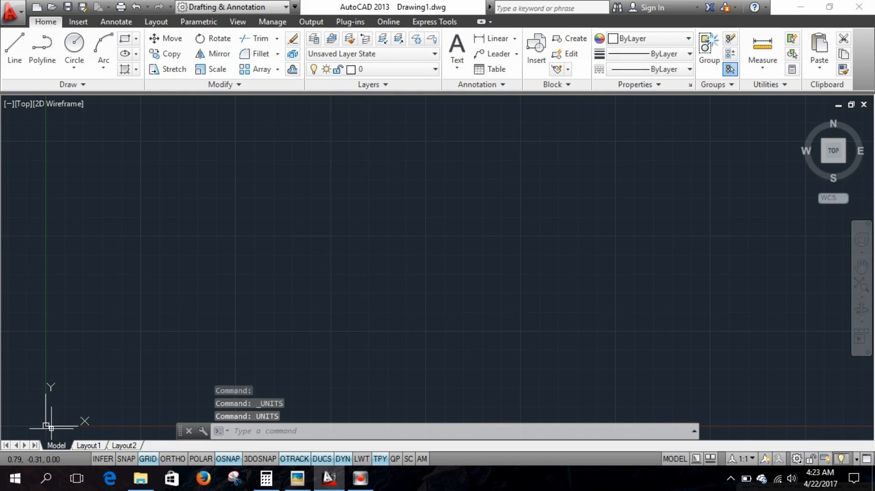
Turn off the UCS icon with the UCSICON command
click(275, 431)
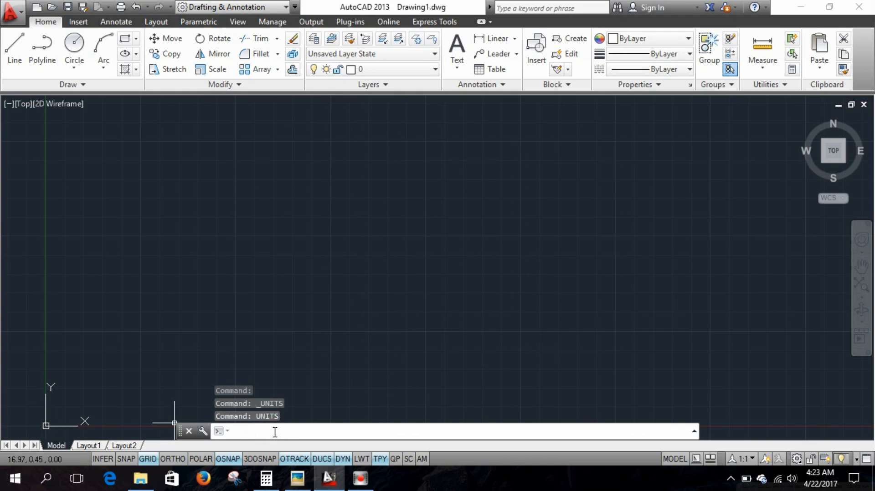
text(ucsic)
key(Return)
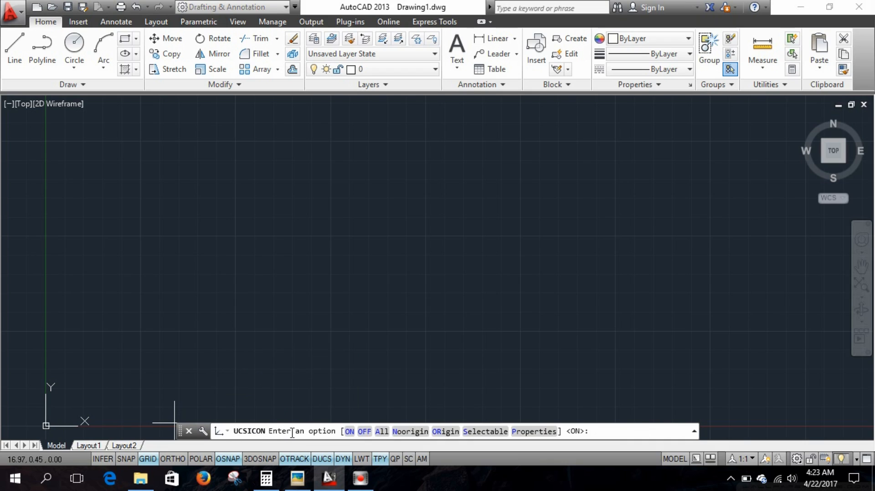
click(364, 431)
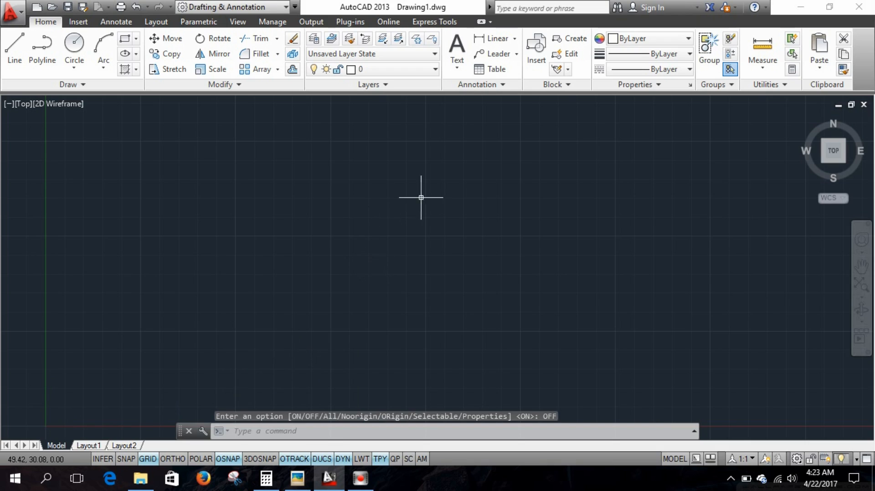
Check the reference drawing, turn Ortho on, and draw a 2-inch vertical line downward as the upper view's left edge
click(296, 481)
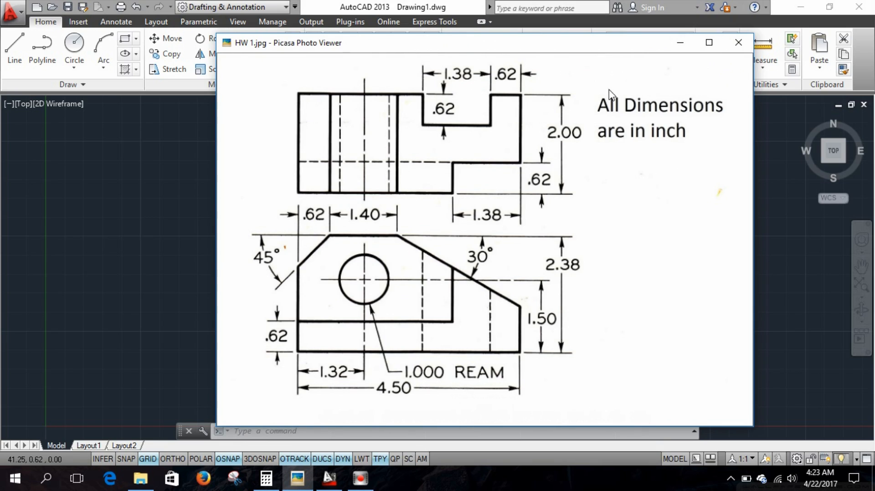
click(679, 42)
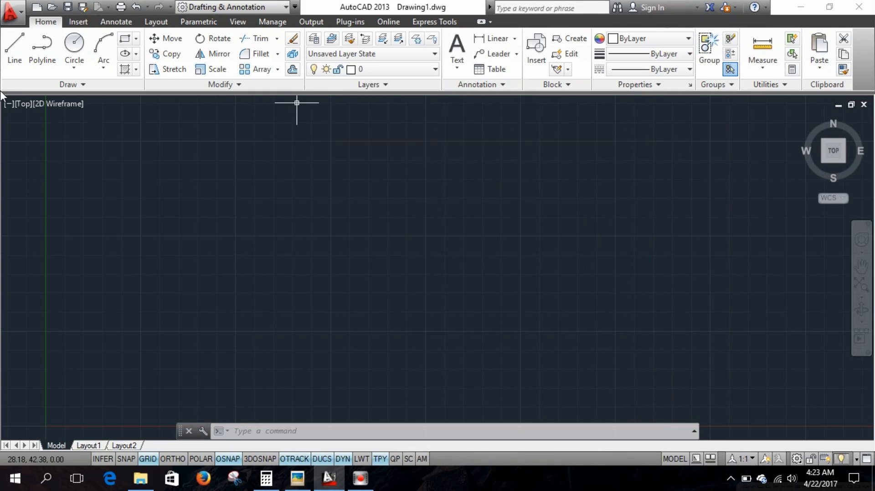
click(15, 48)
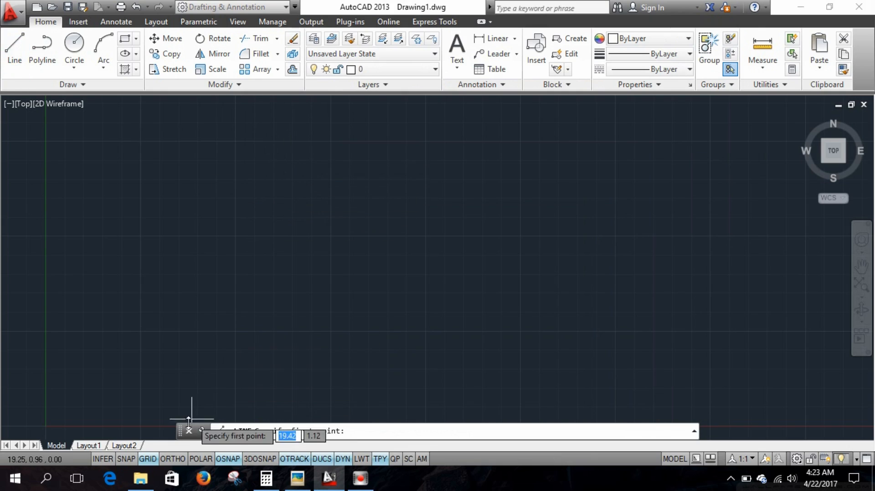
click(175, 459)
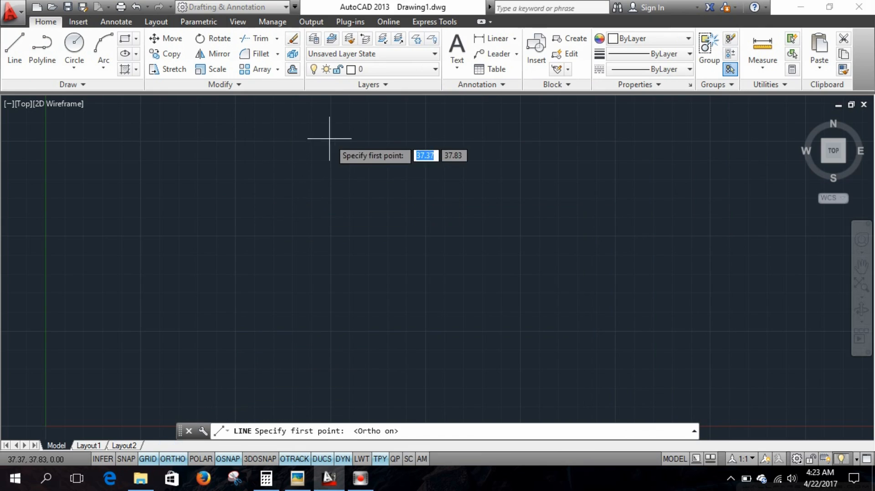
click(331, 154)
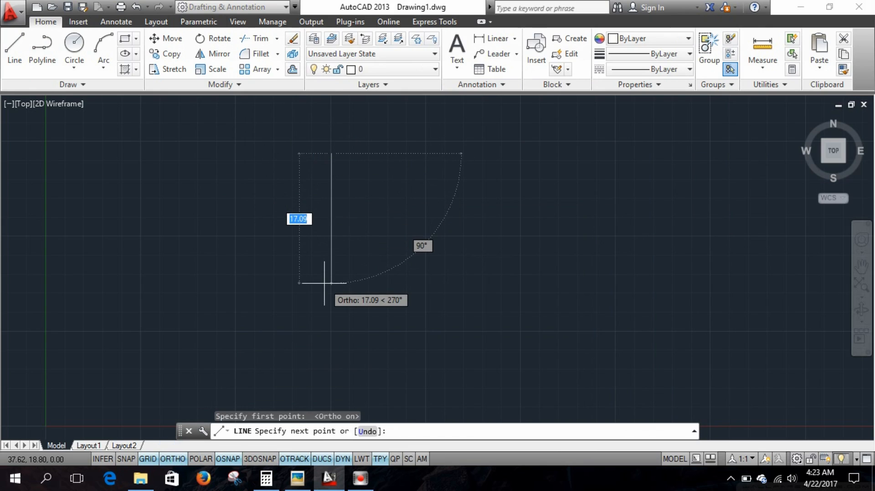
text(2)
key(Return)
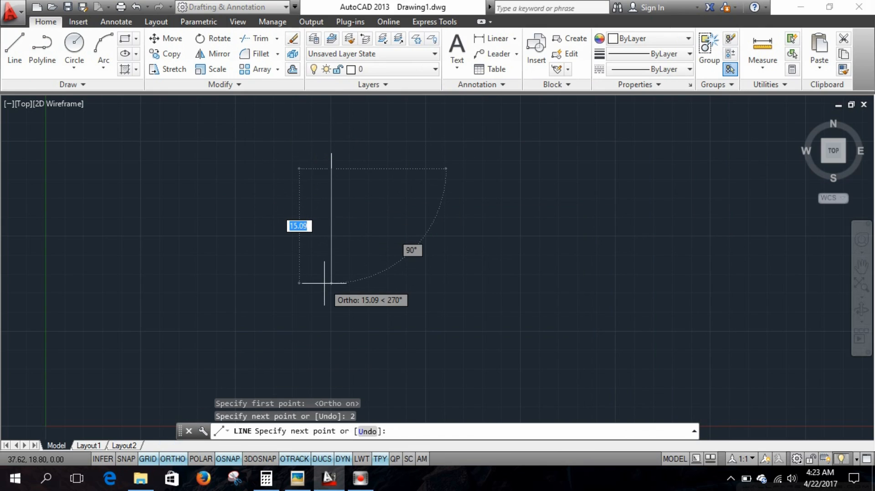
Check the reference dimensions and continue the line 3.12 inches horizontally to the right as the upper view's bottom edge
scroll(349, 164, up, 5)
middle_drag(350, 165, 380, 270)
scroll(309, 240, up, 6)
scroll(380, 270, down, 2)
scroll(385, 273, up, 1)
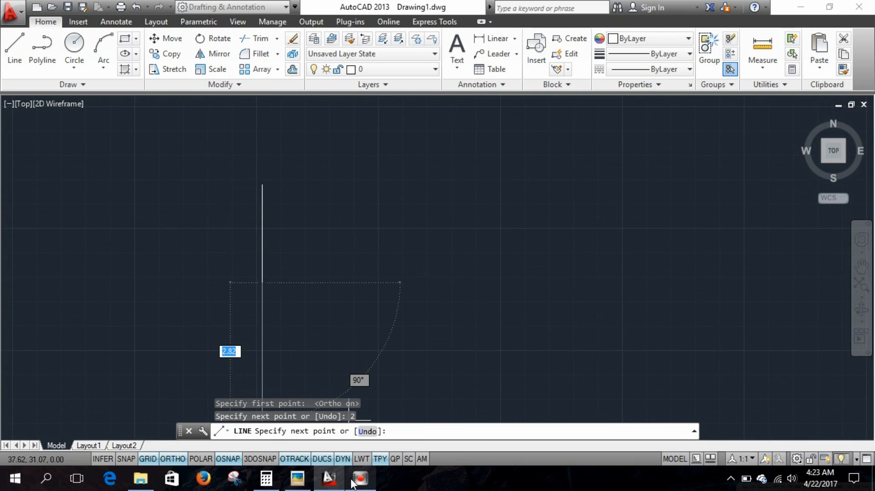
click(297, 479)
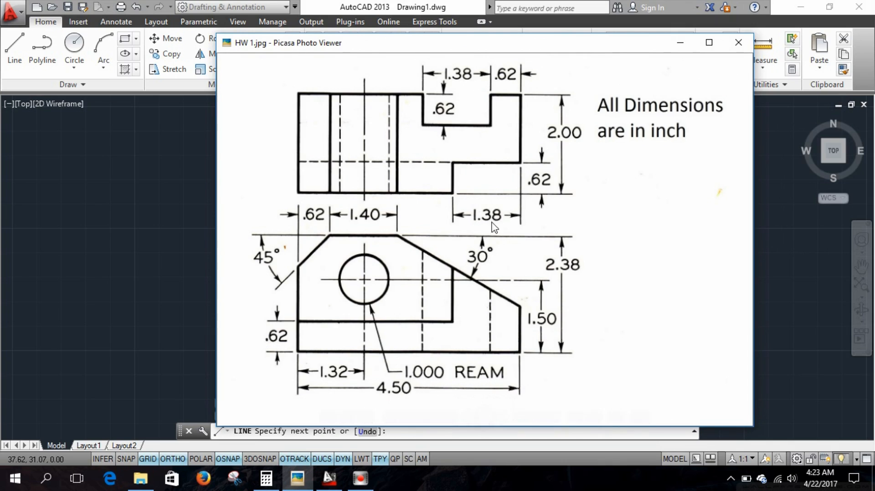
click(686, 45)
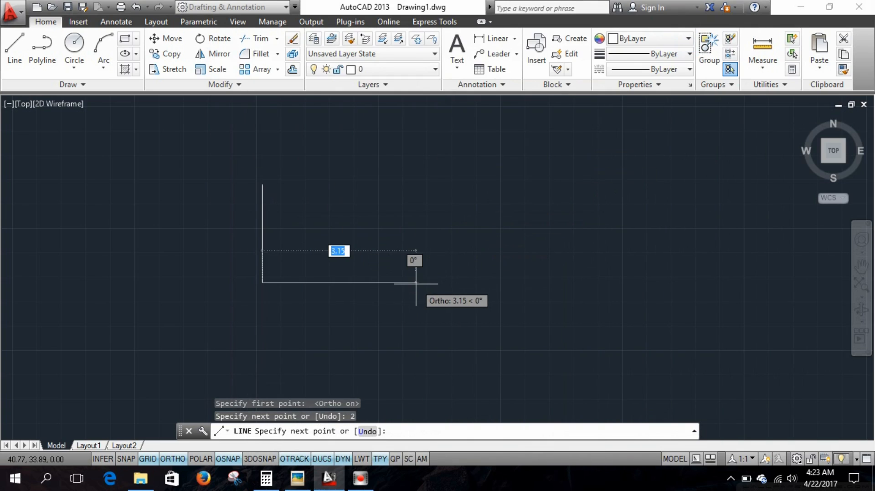
text(3.12)
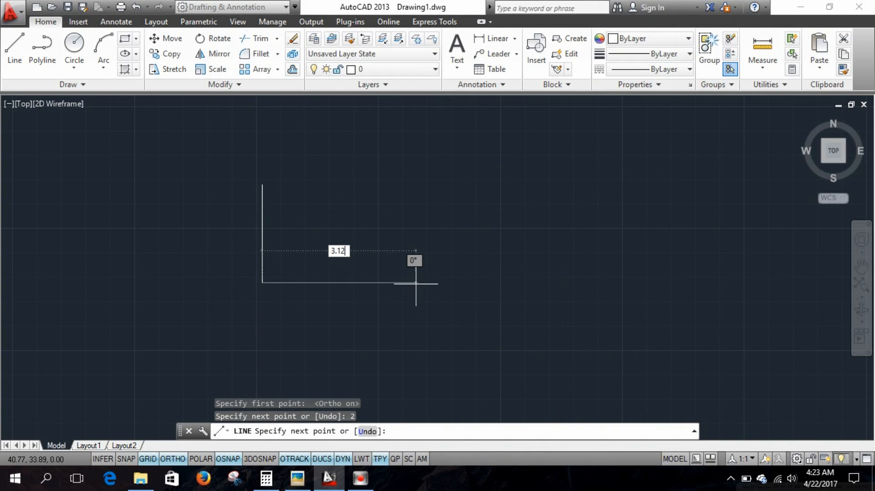
key(Return)
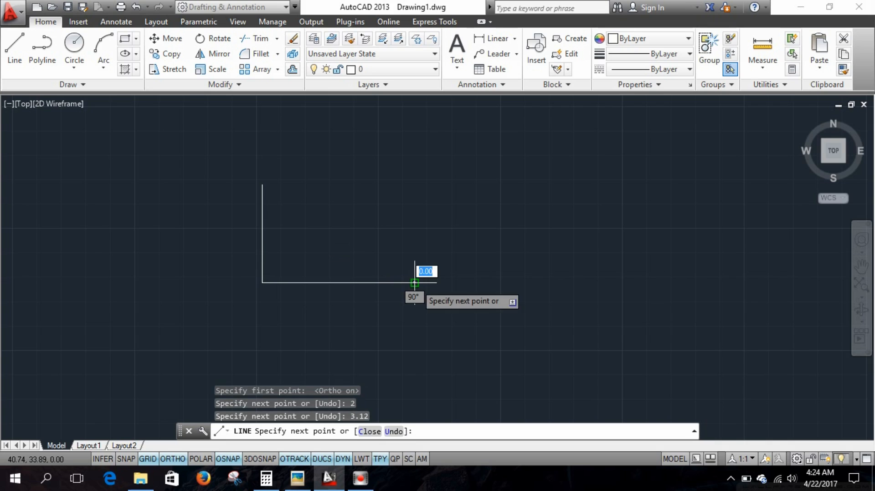
Check the reference and form the lower-right step by continuing the outline 0.62 inch upward and 1.38 inches to the right
click(297, 479)
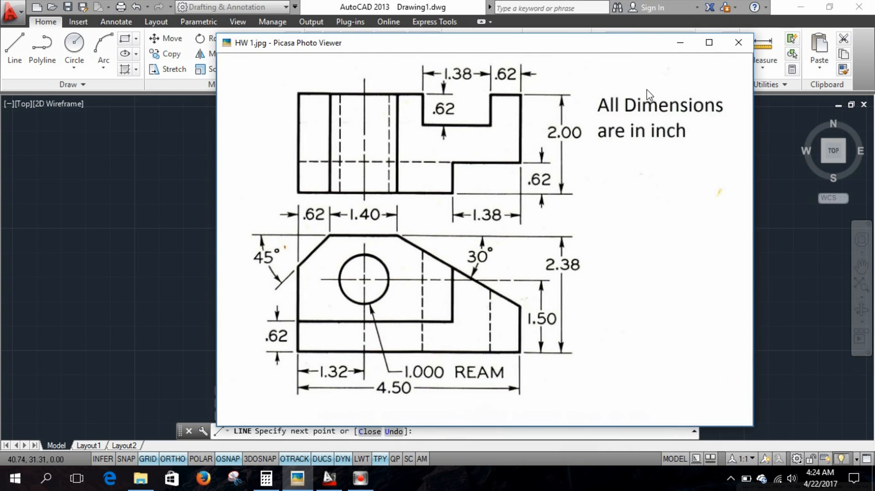
click(734, 42)
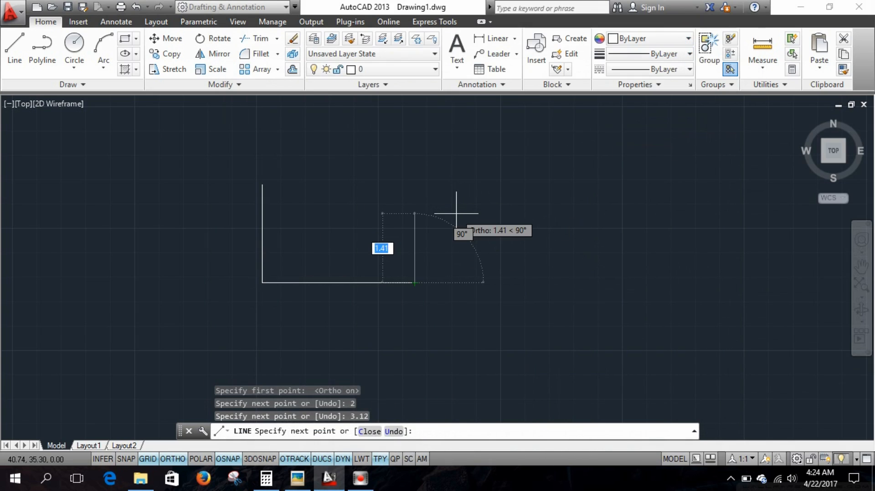
text(.62)
key(Return)
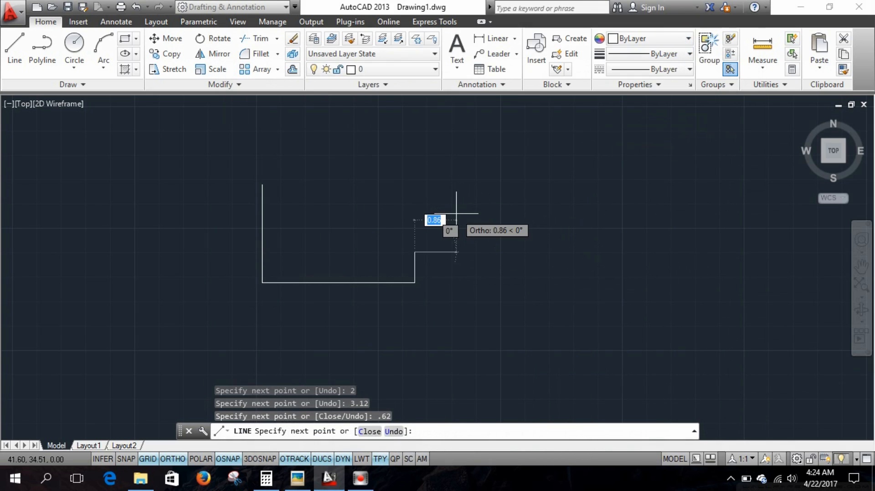
text(1.)
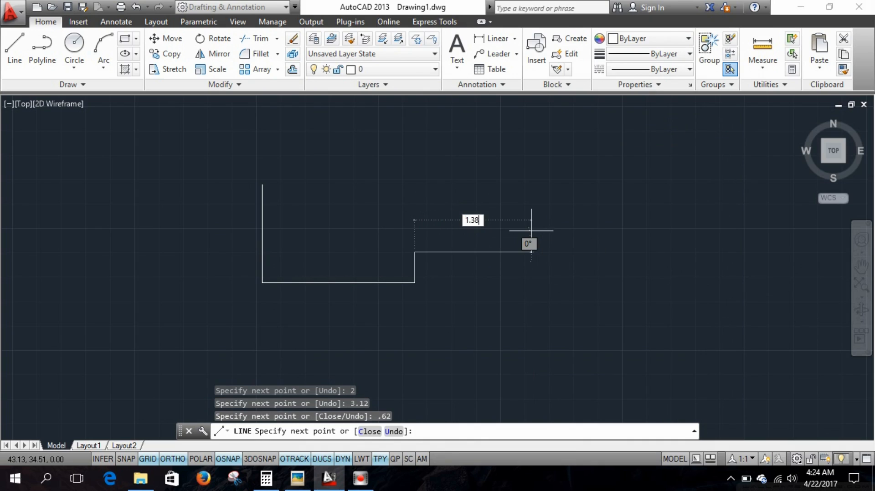
text(38)
key(Return)
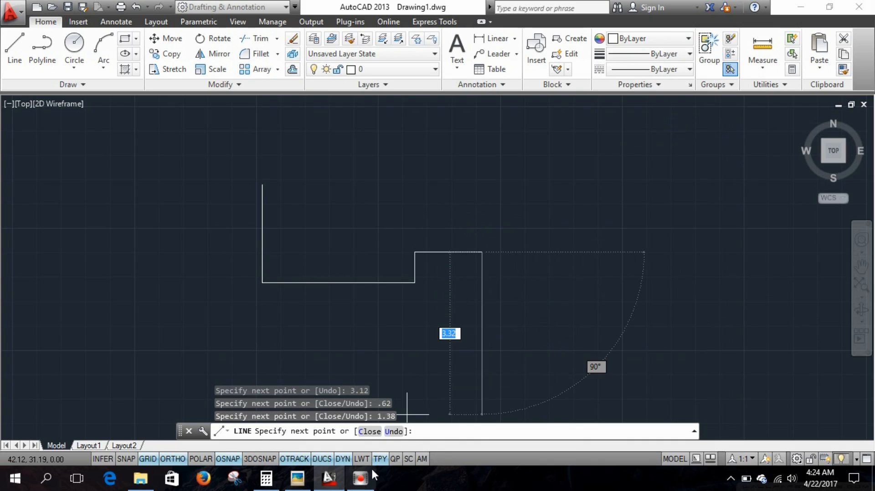
Check the reference drawing and continue the outline 1.38 inches upward as the upper view's right edge
click(298, 481)
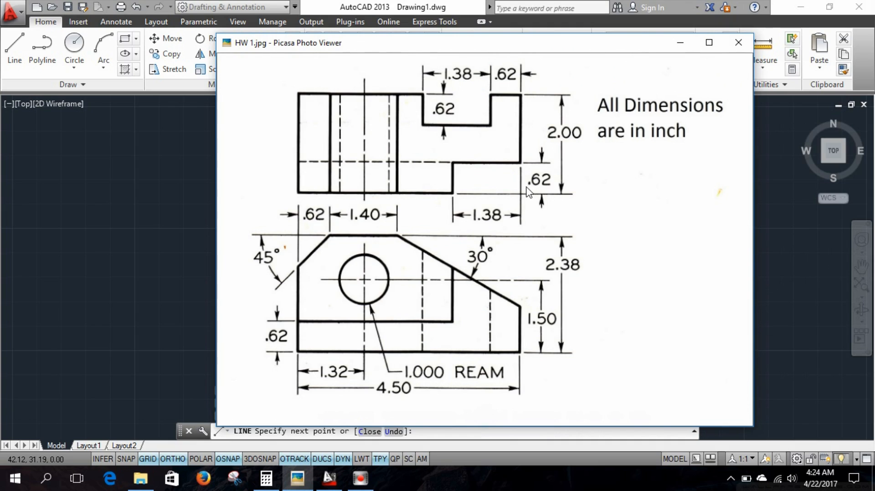
drag(520, 99, 520, 124)
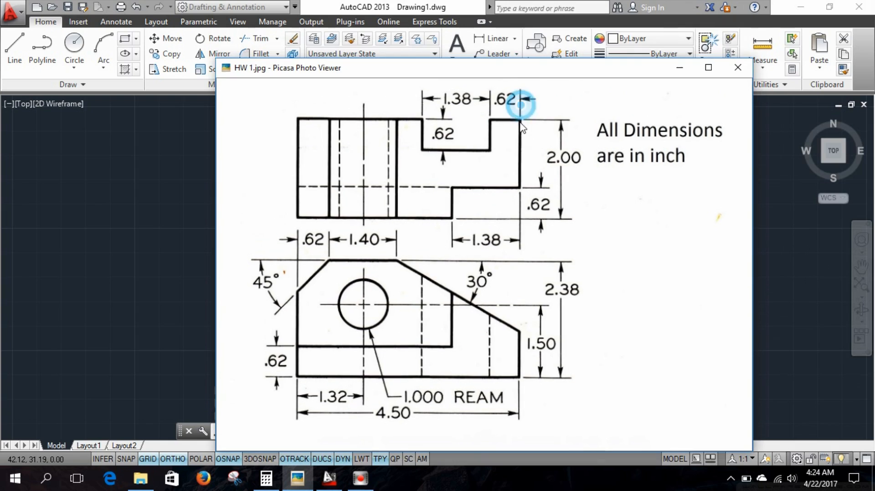
click(679, 68)
text(1.38)
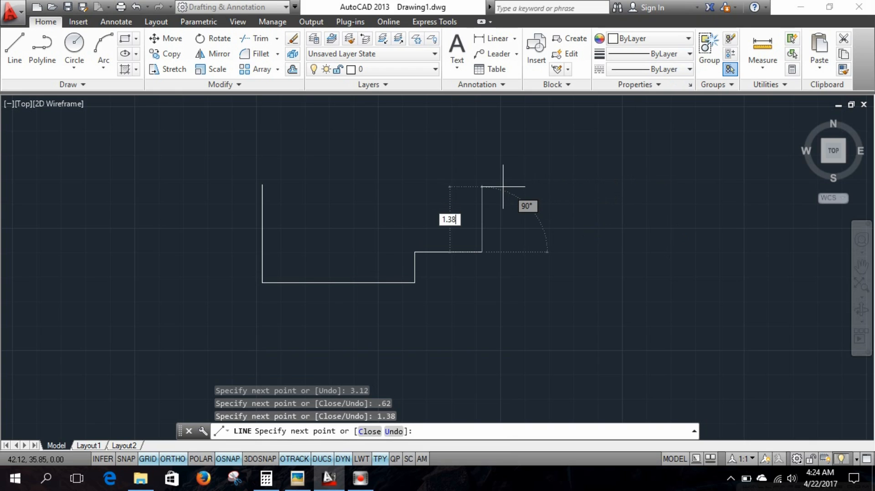
key(Return)
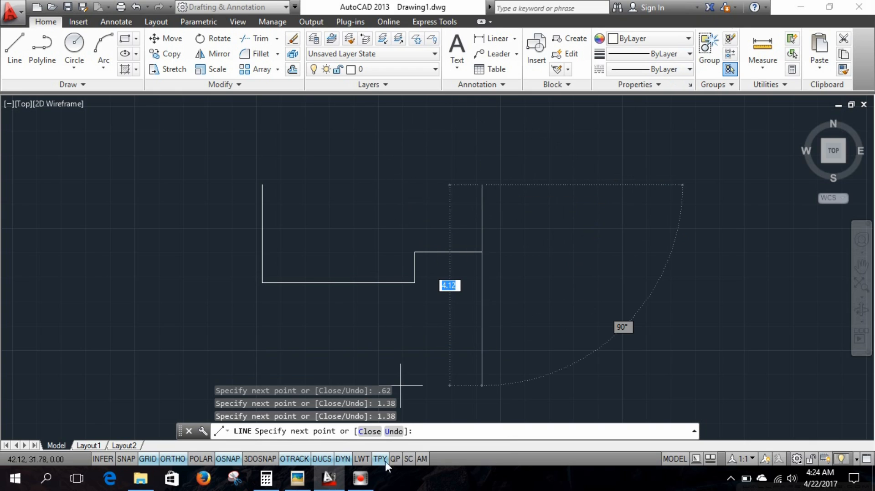
Check the reference and continue the outline 0.62 inch to the left and 0.62 inch down into the top notch
click(303, 486)
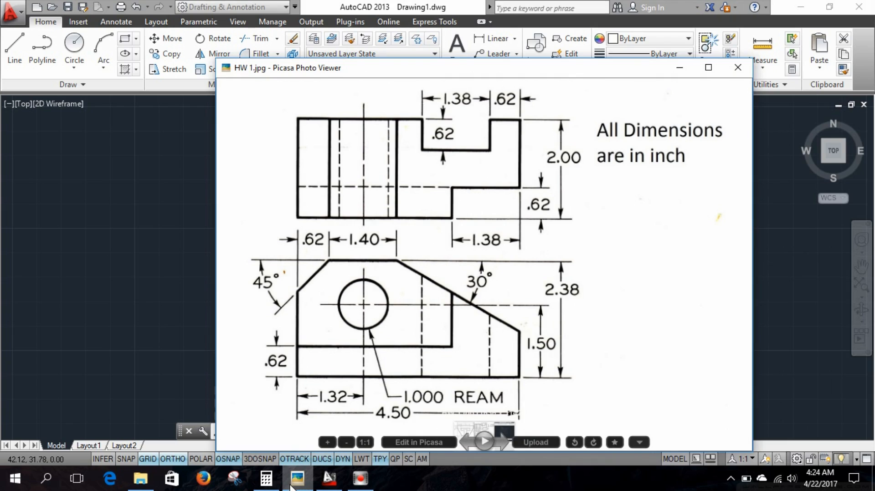
click(329, 478)
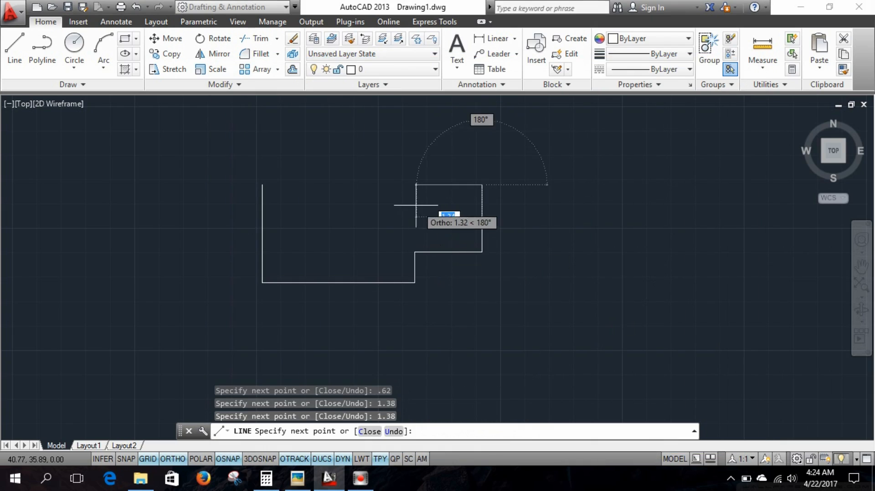
text(.)
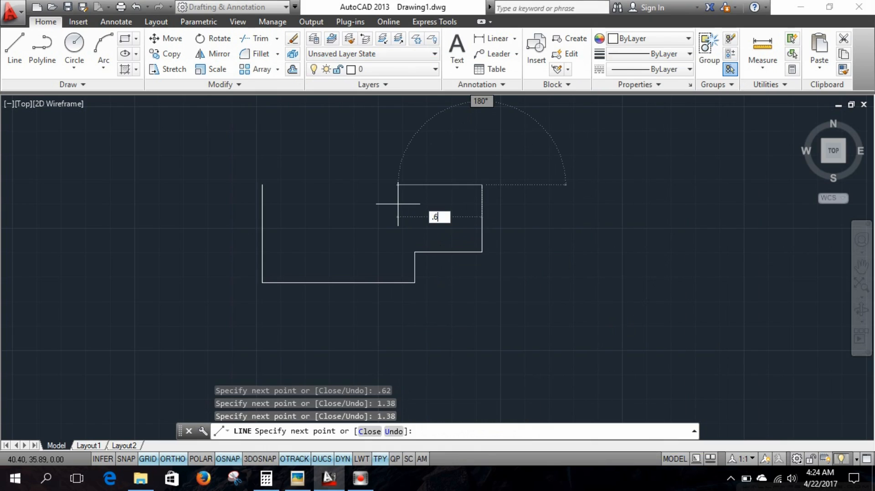
text(62)
key(Return)
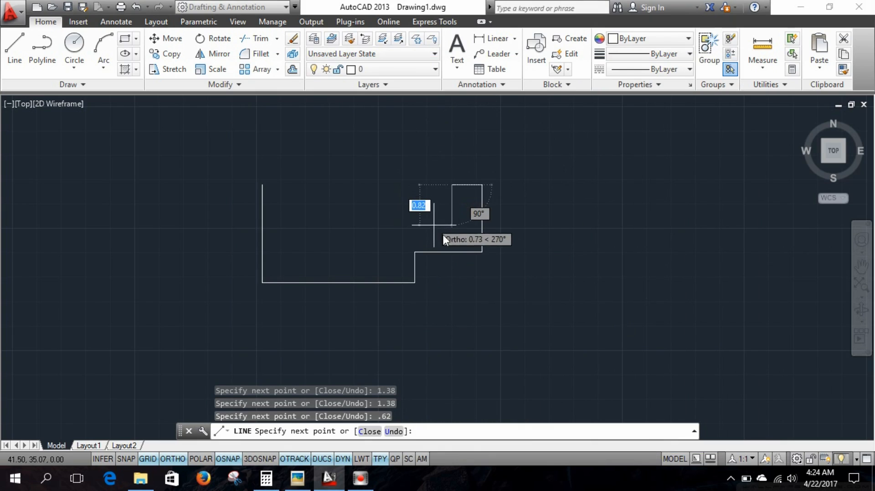
text(.)
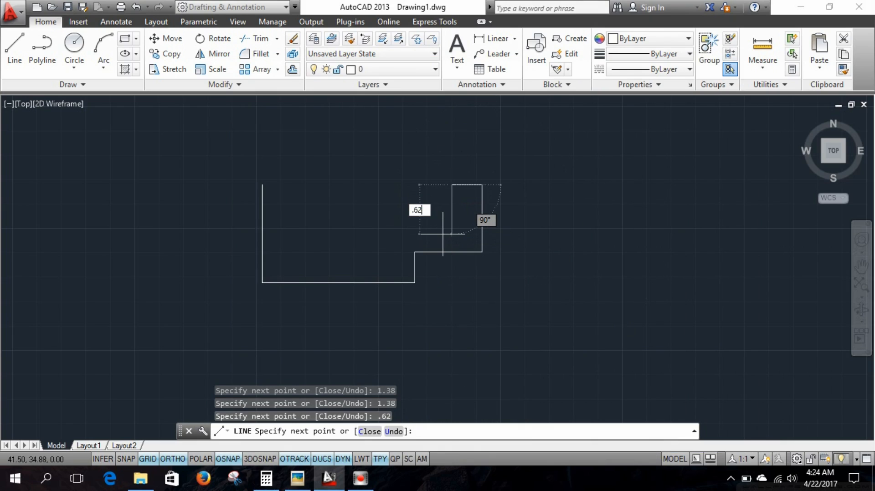
key(Return)
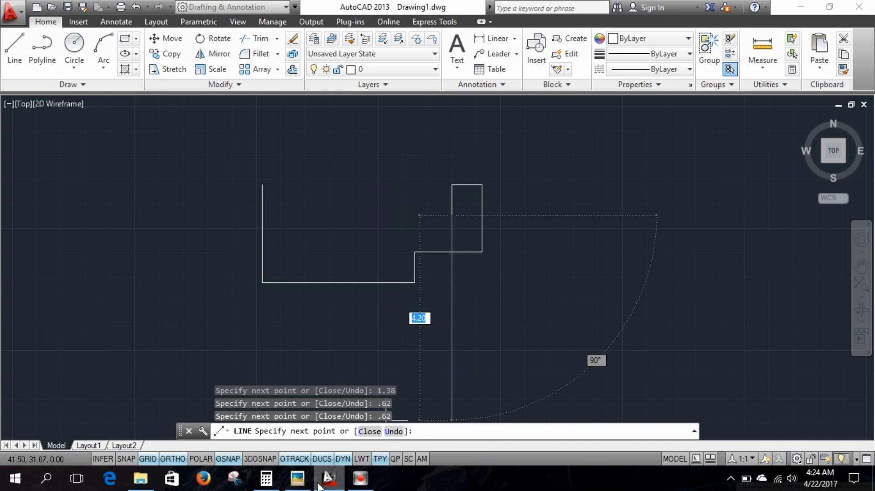
Check the notch width in the reference and draw the notch floor 1.38 inches to the left
click(297, 478)
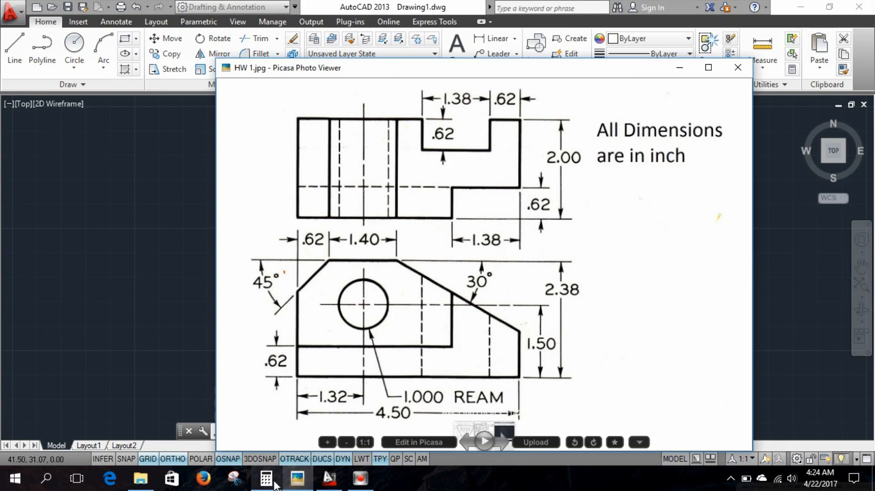
click(329, 478)
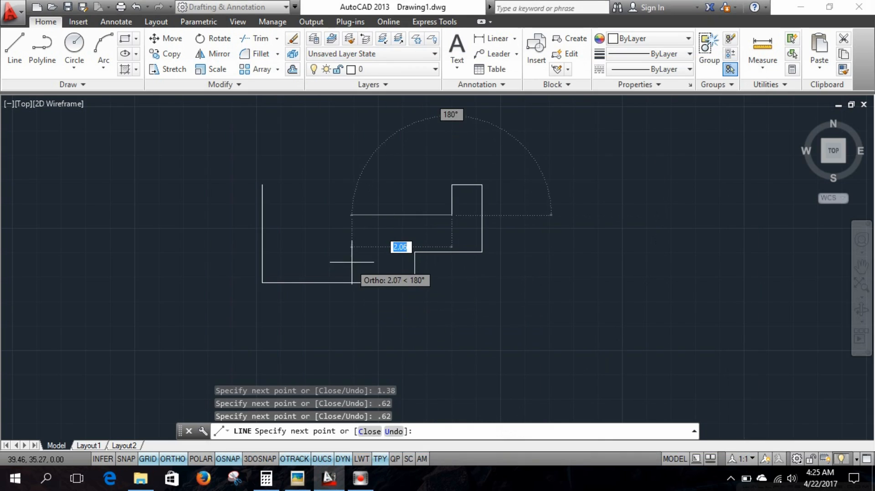
text(1)
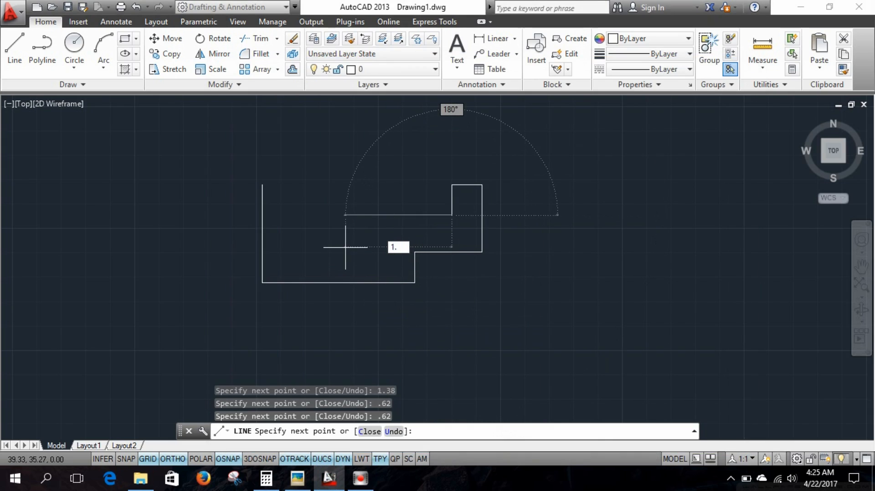
text(.38)
key(Return)
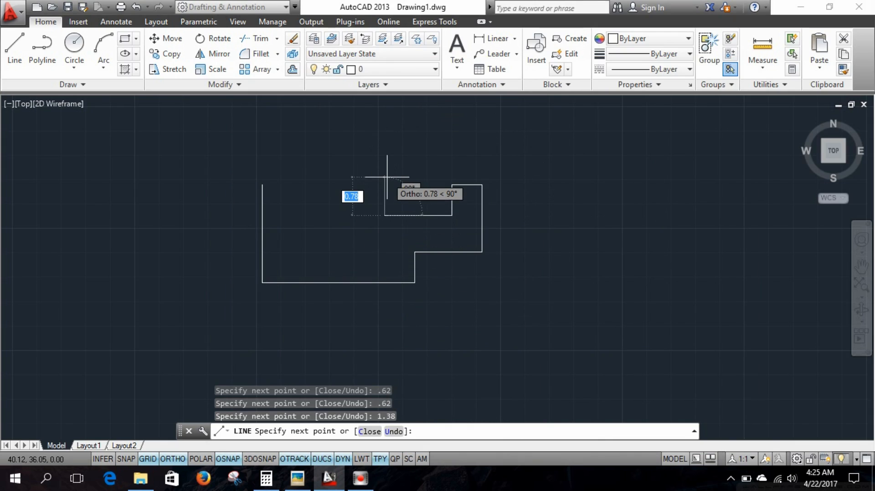
Raise the notch's left wall 0.62 inch and close the outline at the left edge's upper endpoint
text(.62)
key(Return)
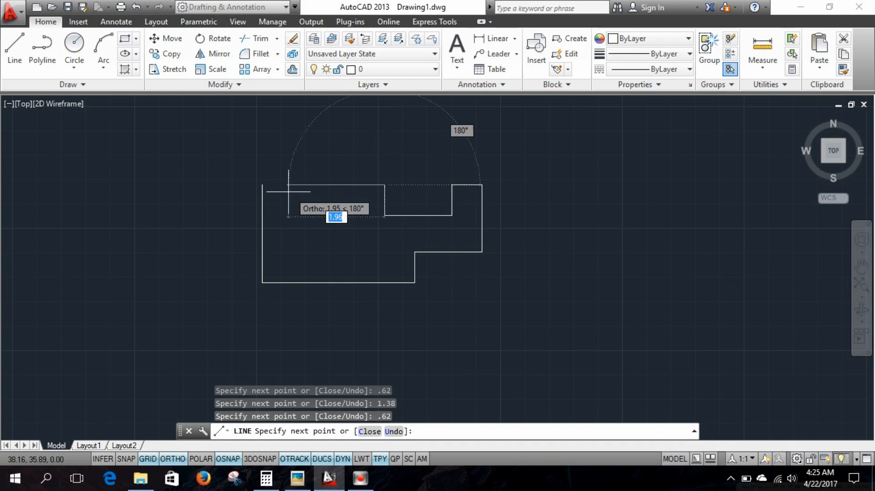
click(262, 184)
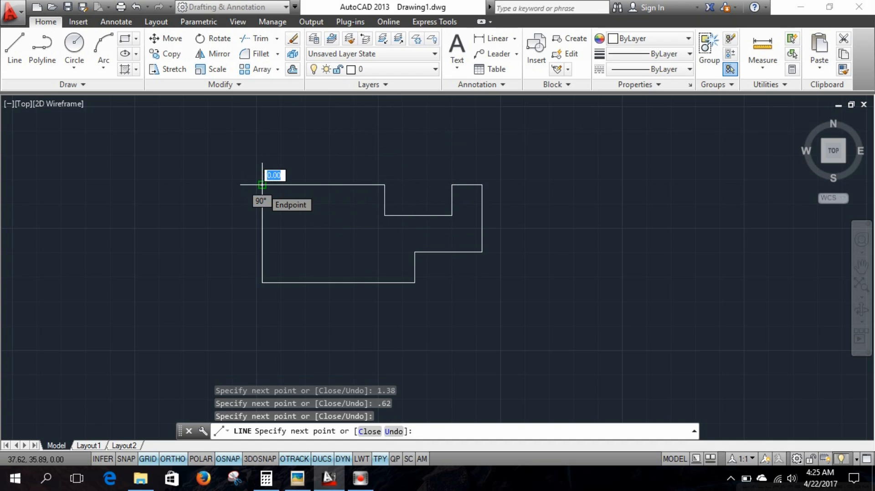
key(Escape)
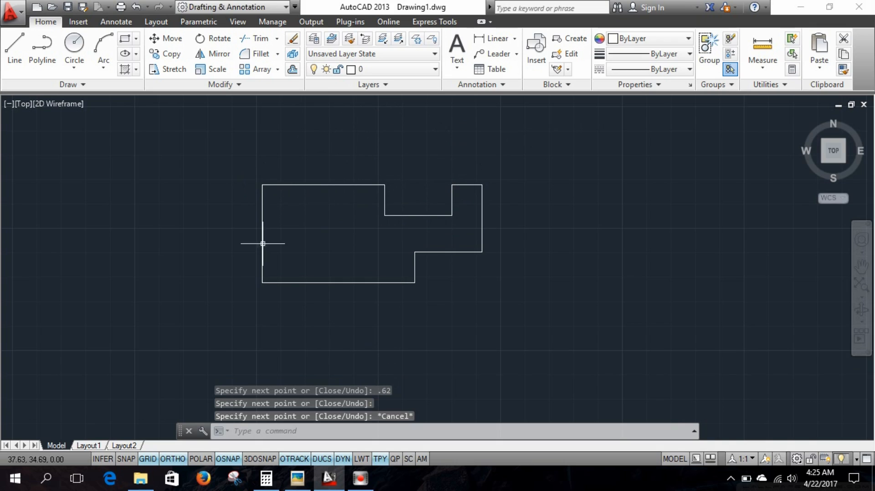
Check the reference, offset 0.62 inch from the upper view's lower-left corner, and draw a vertical line up past the top edge
click(306, 481)
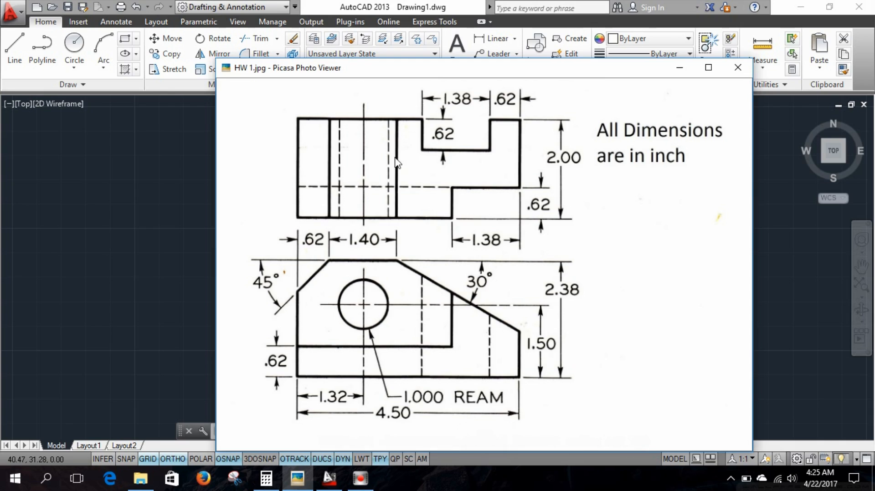
mouse_move(360, 438)
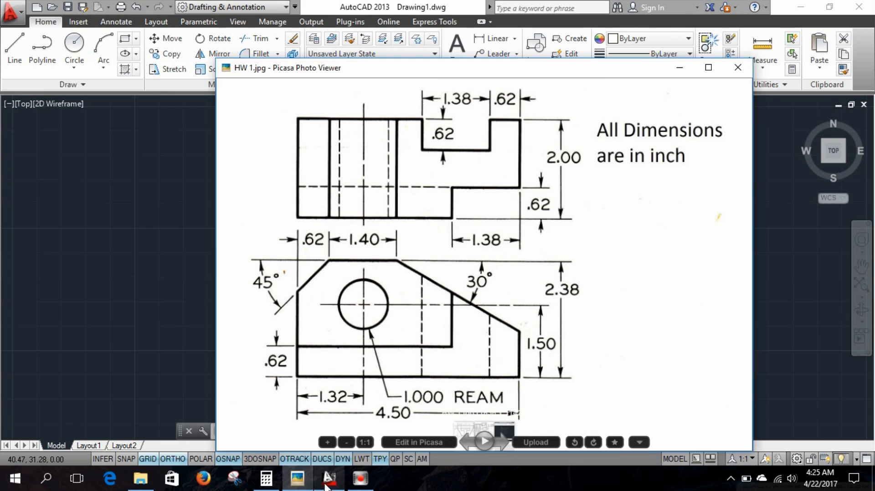
click(298, 484)
click(14, 52)
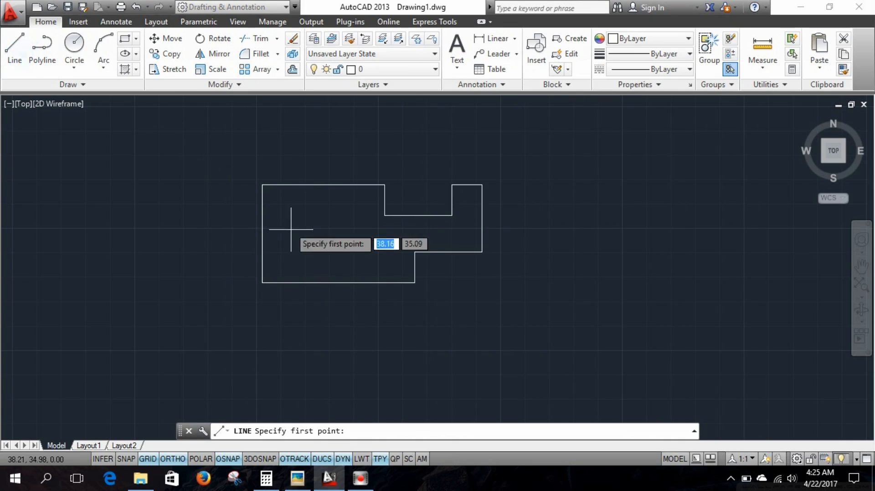
click(262, 282)
text(.62)
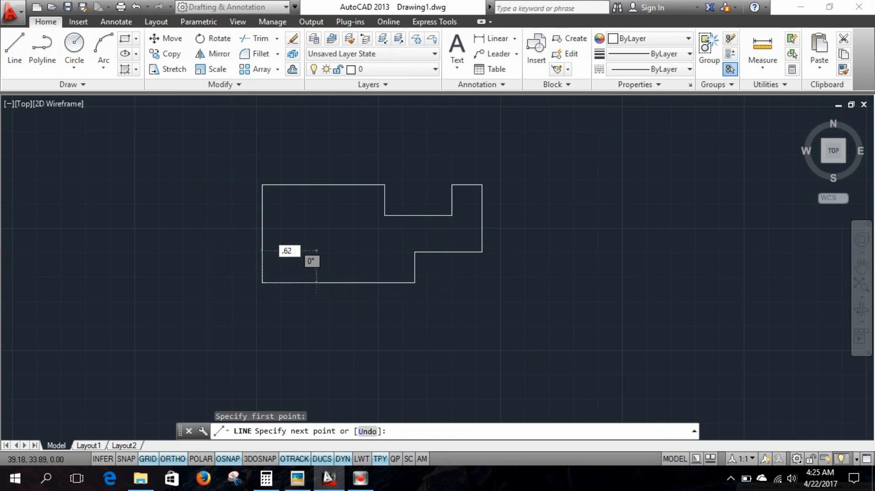
key(Return)
click(301, 159)
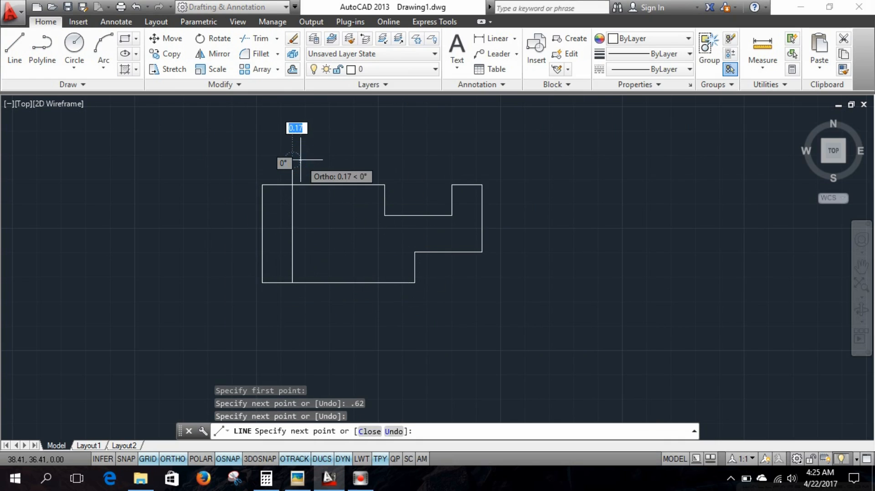
key(Escape)
Draw a second vertical line up past the top edge, 1.40 inches to the right of the first inner line
click(14, 50)
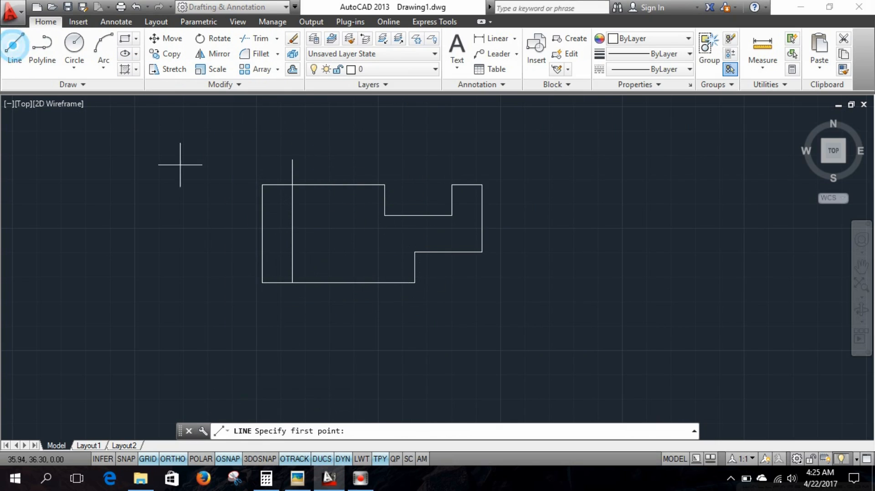
click(292, 283)
text(1.40)
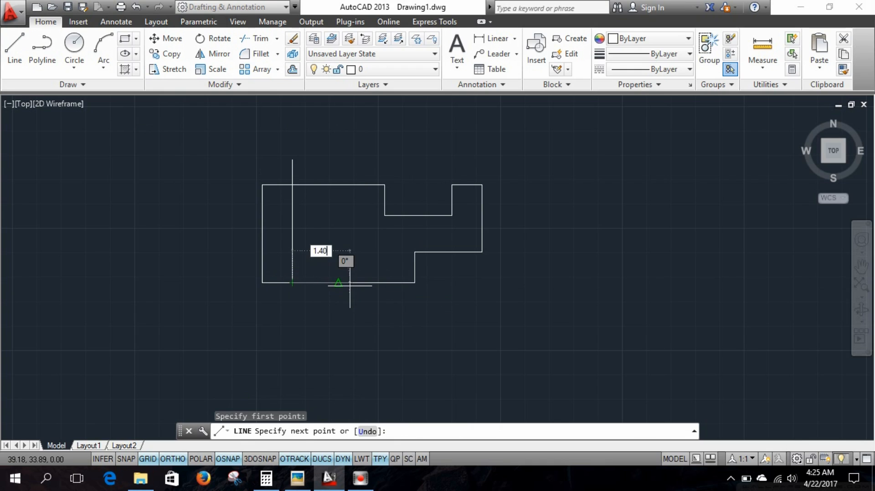
key(Return)
click(353, 162)
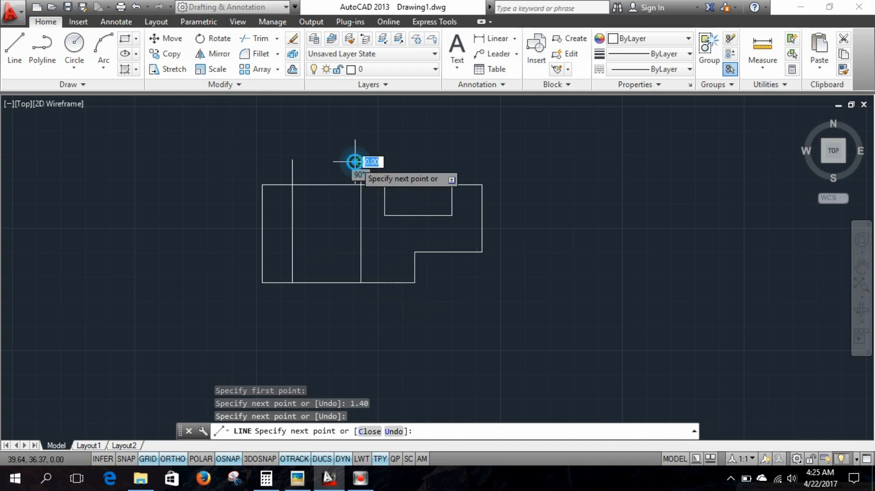
key(Escape)
Delete the two helper segments overlapping the upper view's bottom edge
click(277, 283)
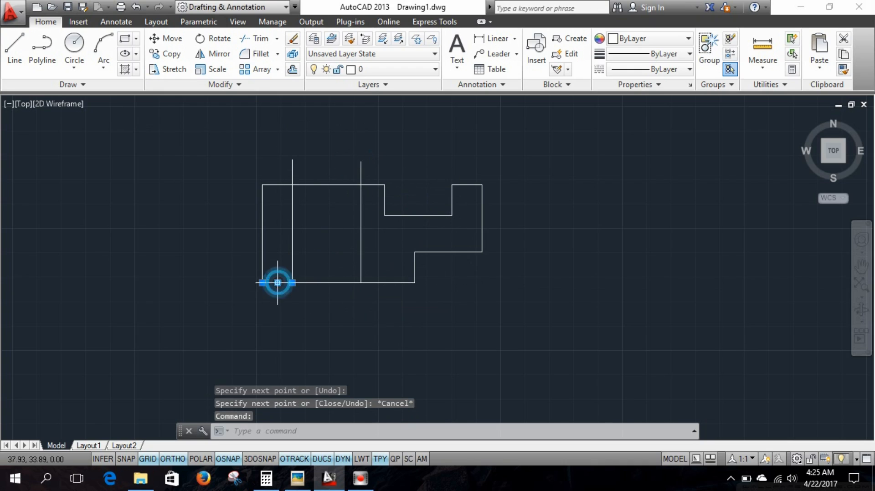
click(327, 283)
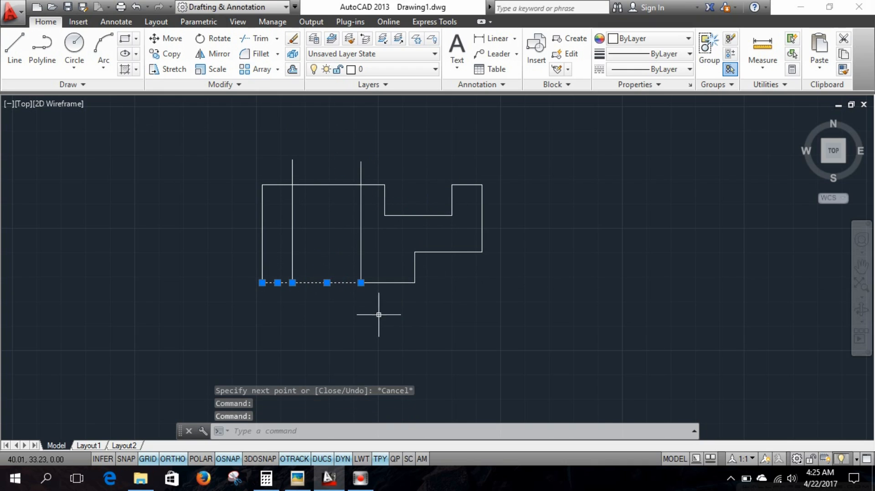
key(Delete)
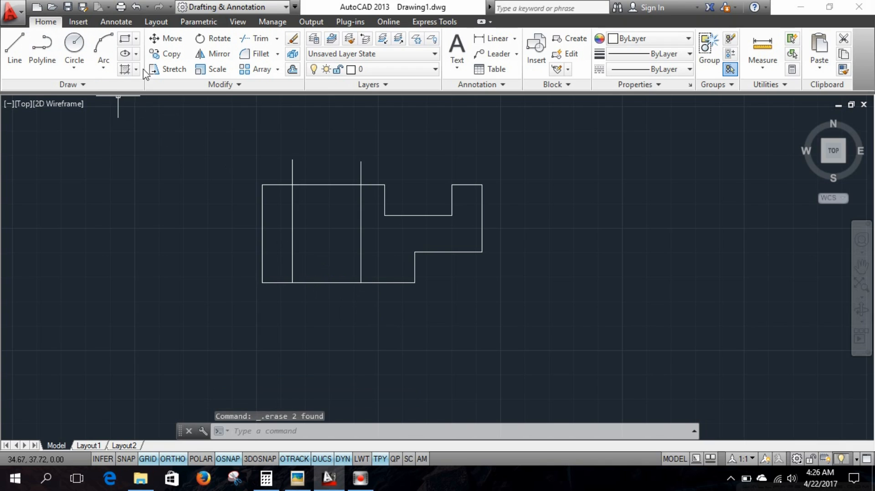
Trim the ends of both inner vertical lines that extend above the upper view's top edge
click(256, 39)
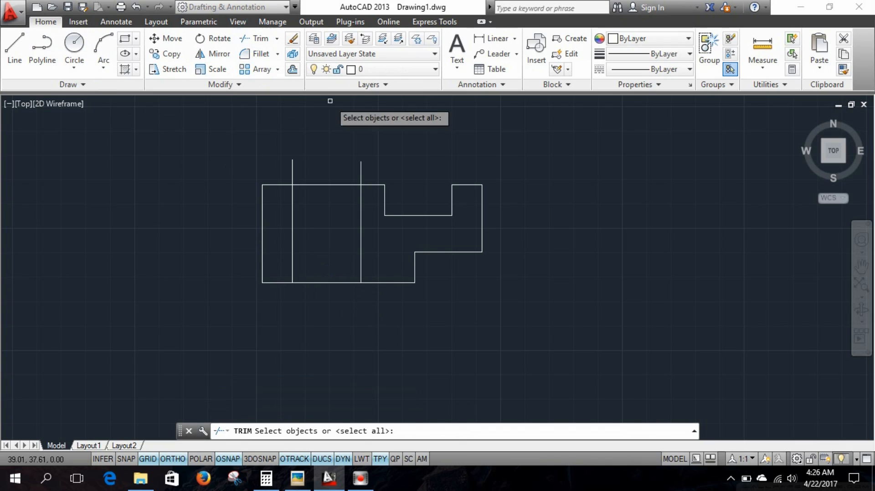
key(Return)
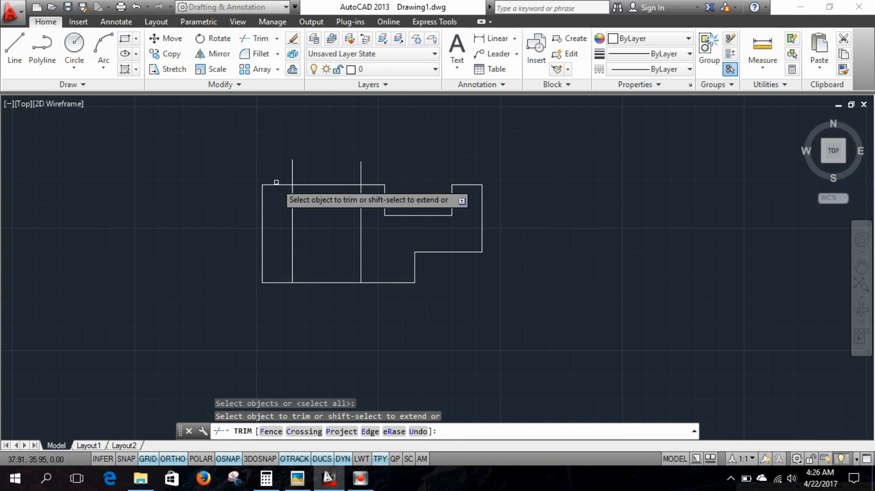
click(292, 173)
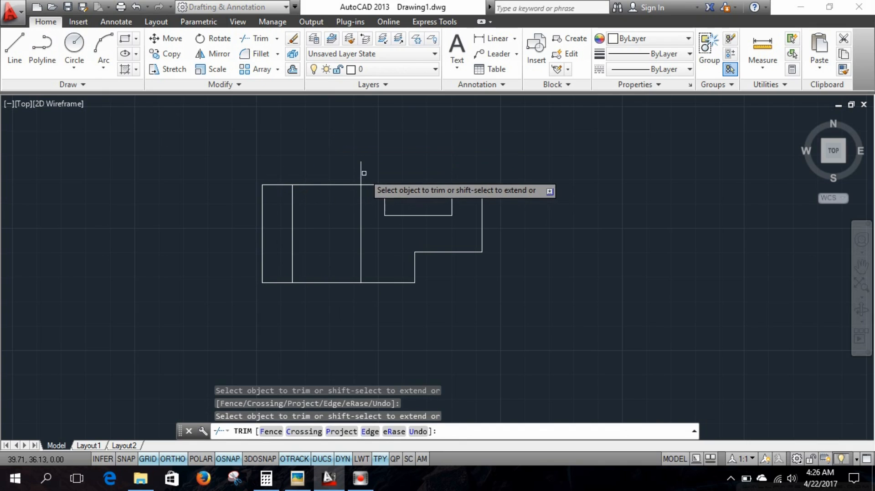
click(361, 176)
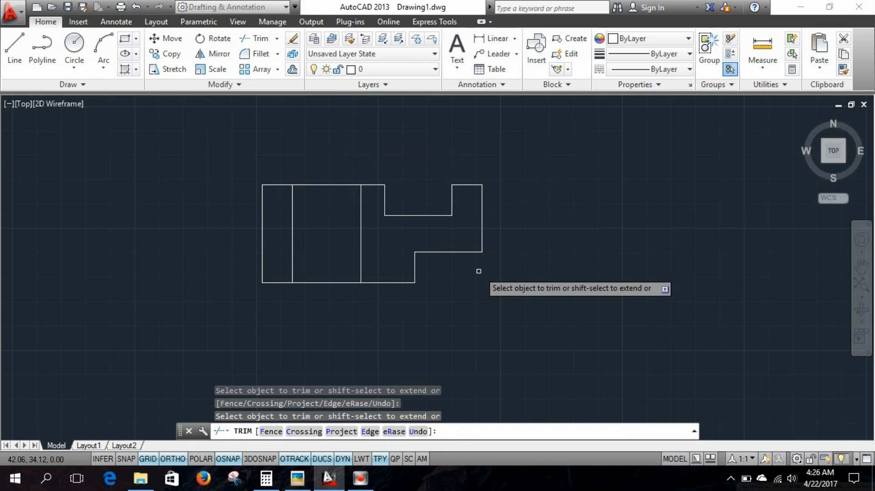
key(Escape)
Draw the lower view's sloped corner line down to the left from its top edge at 135 degrees, with Ortho off
scroll(456, 270, down, 2)
scroll(456, 272, down, 2)
middle_drag(456, 272, 427, 211)
scroll(435, 213, up, 2)
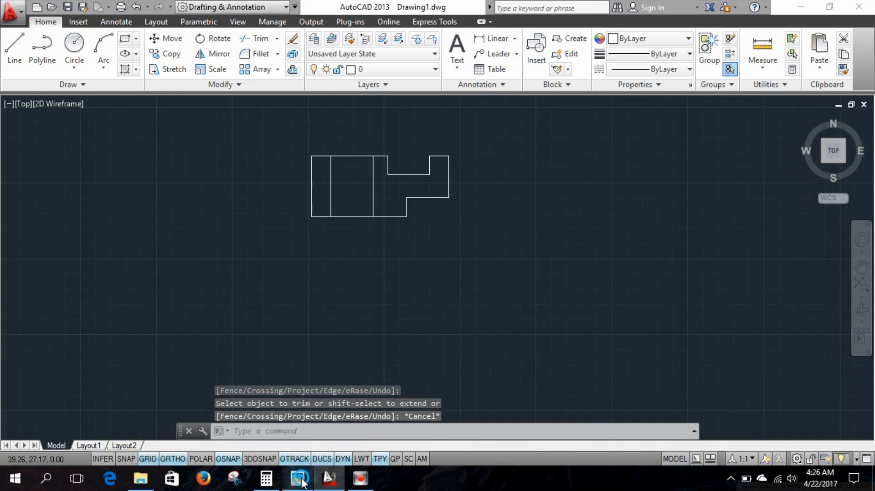
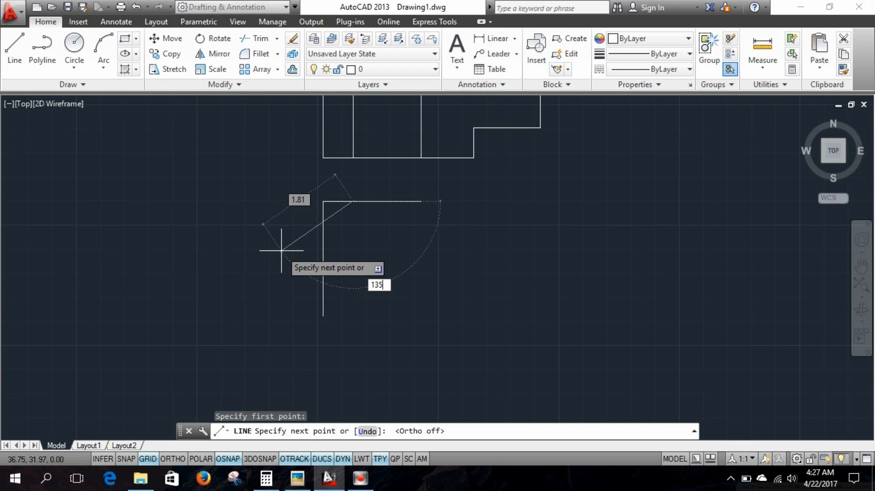
key(Escape)
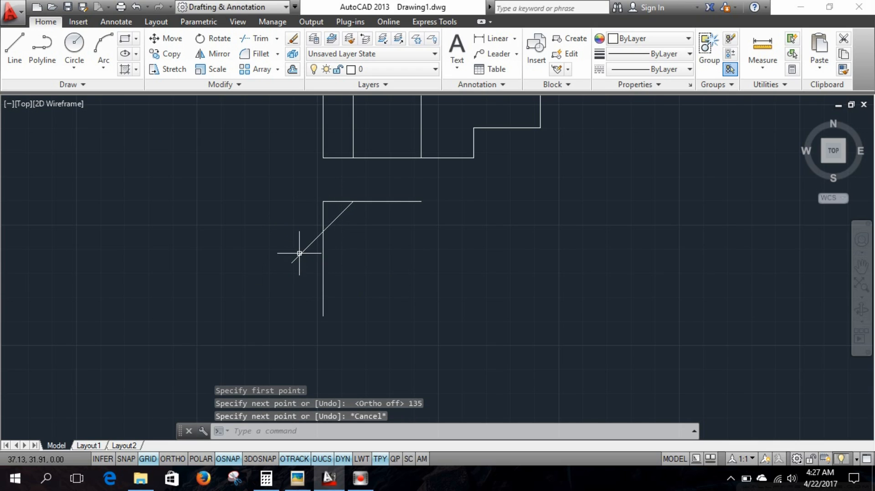
Trim the sloped corner line's overhang and the left edge above it, and delete the leftover top edge segment left of the slope
click(256, 38)
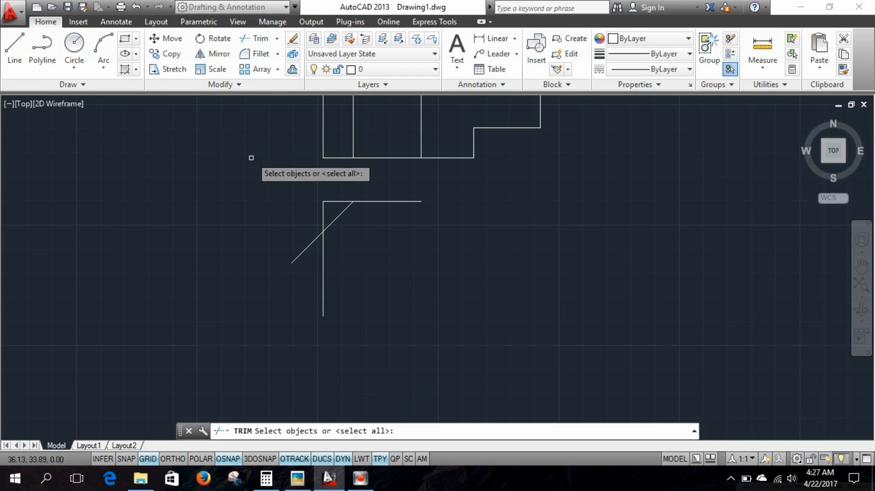
key(Return)
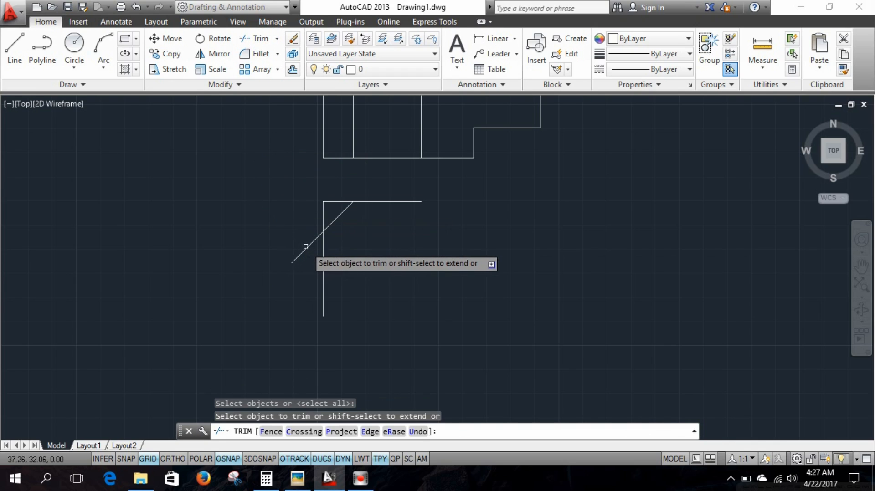
click(309, 245)
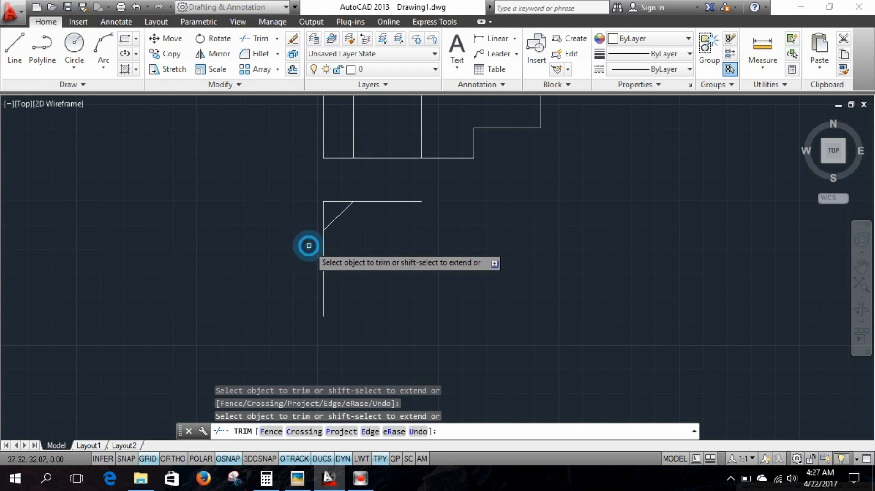
click(323, 217)
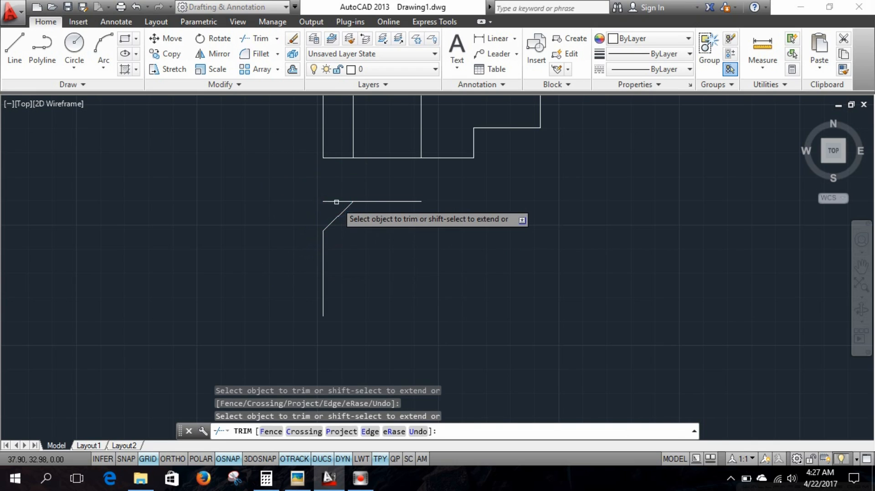
key(Escape)
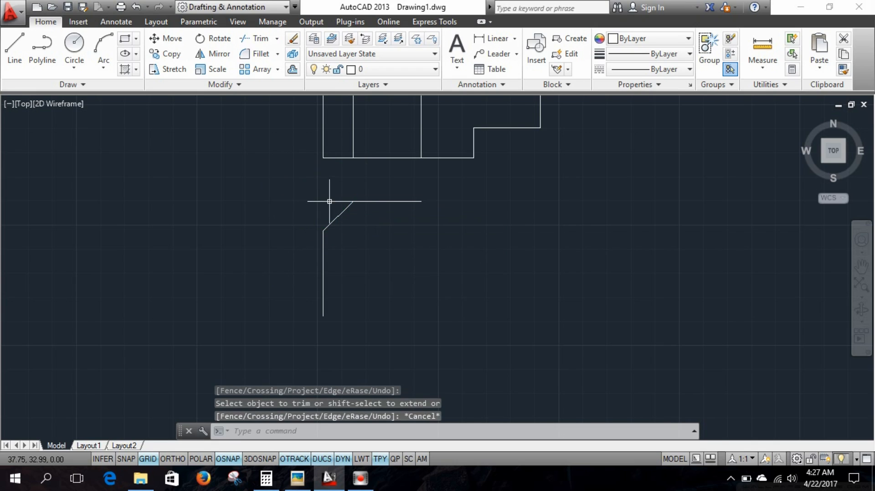
click(332, 201)
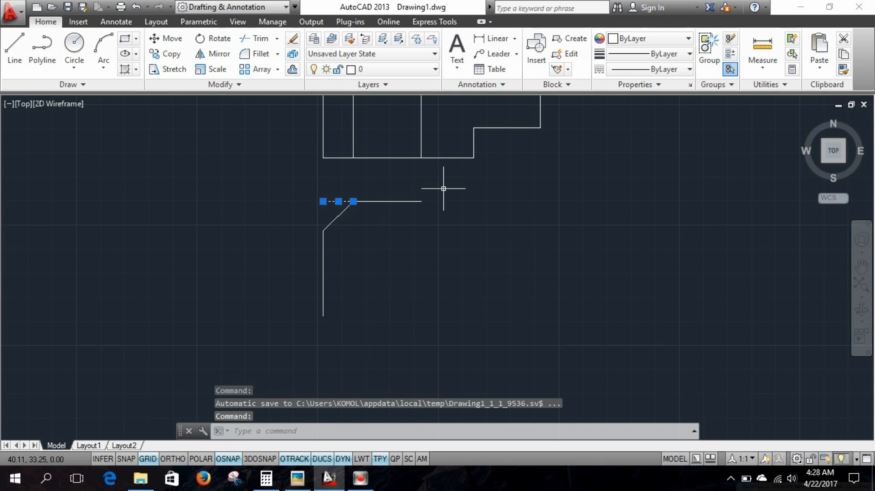
key(Delete)
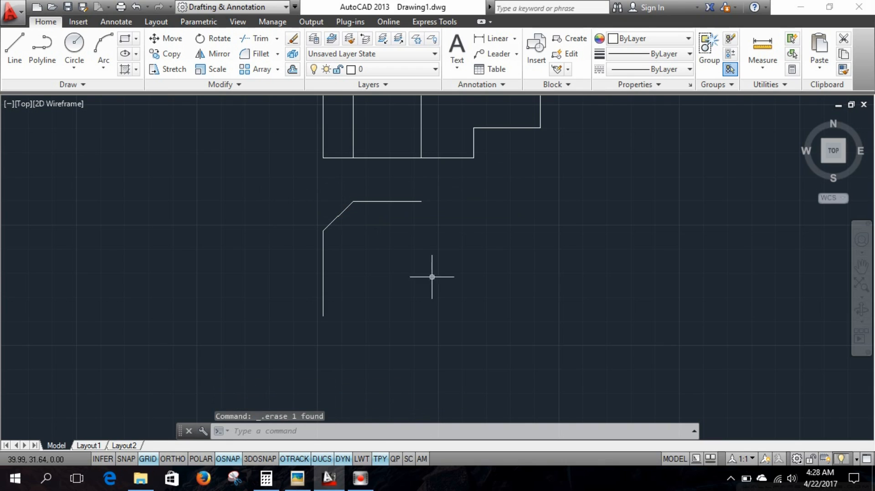
Draw the lower view's bottom edge 4.50 inches to the right from the lower end of its left edge, checking the HW 1.jpg reference
click(297, 479)
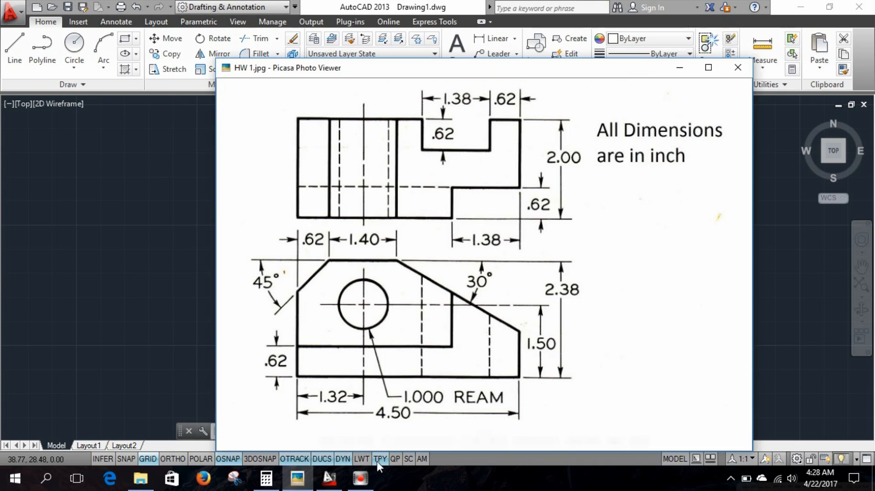
click(330, 479)
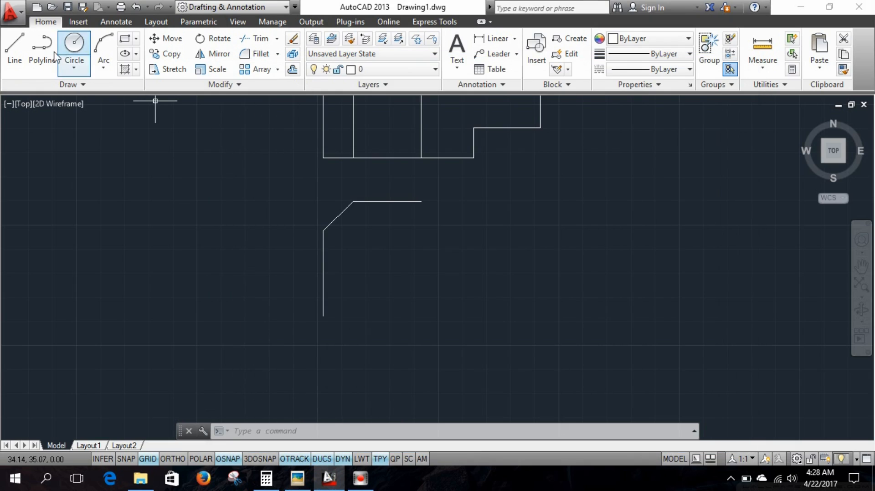
click(15, 46)
click(323, 315)
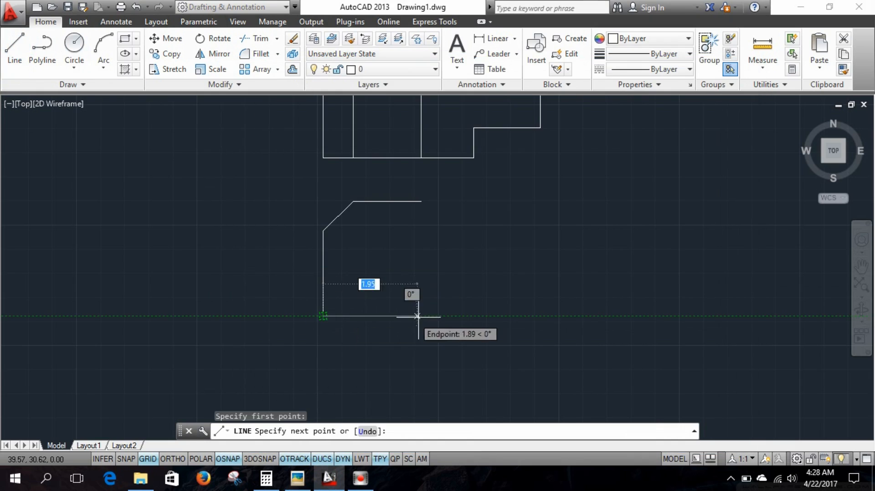
text(4.50)
key(Return)
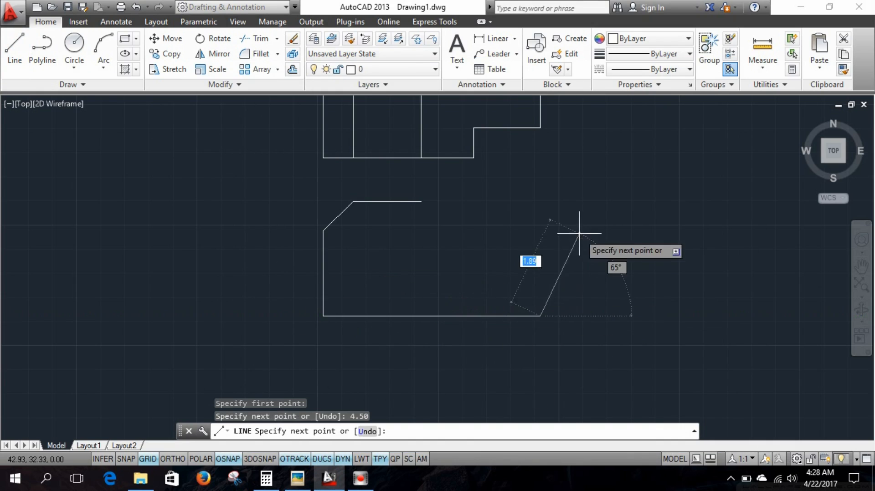
click(297, 478)
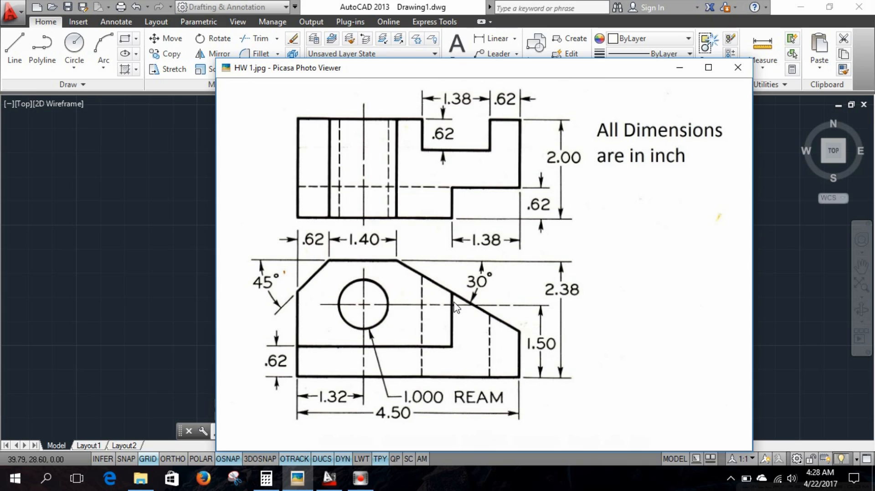
click(329, 477)
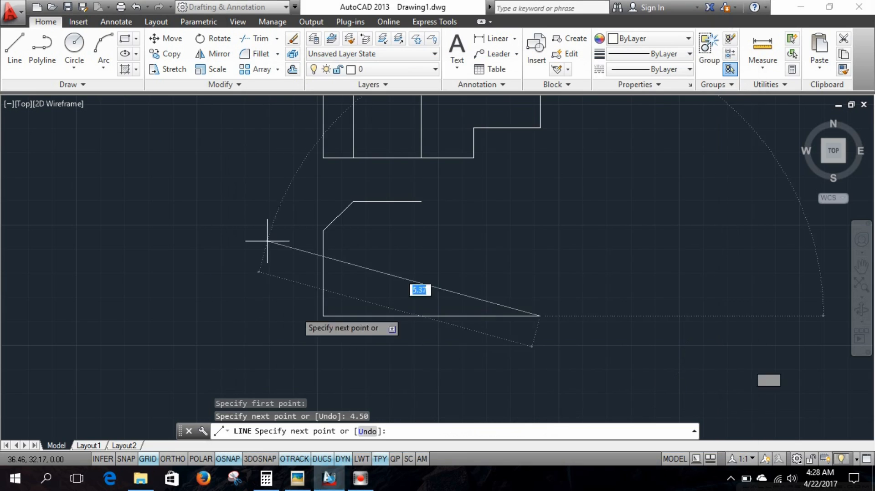
key(Escape)
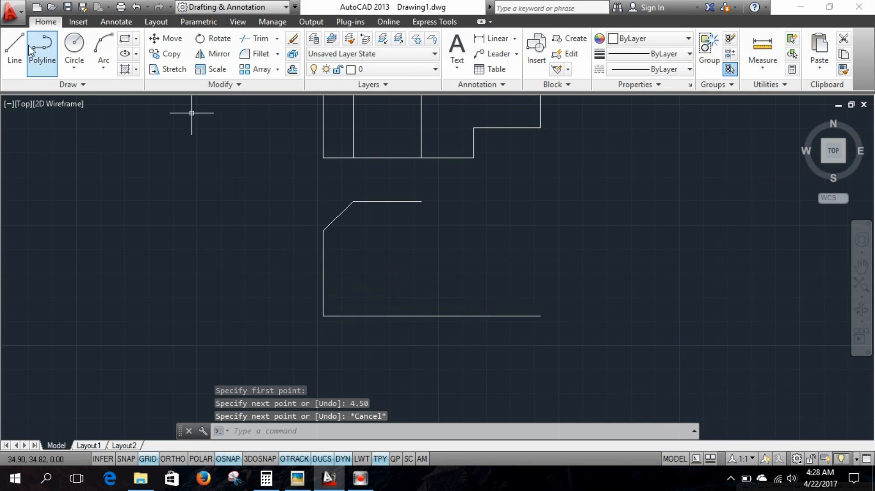
Draw a line sloping down to the right at 30 degrees from the right end of the lower view's top edge
click(14, 47)
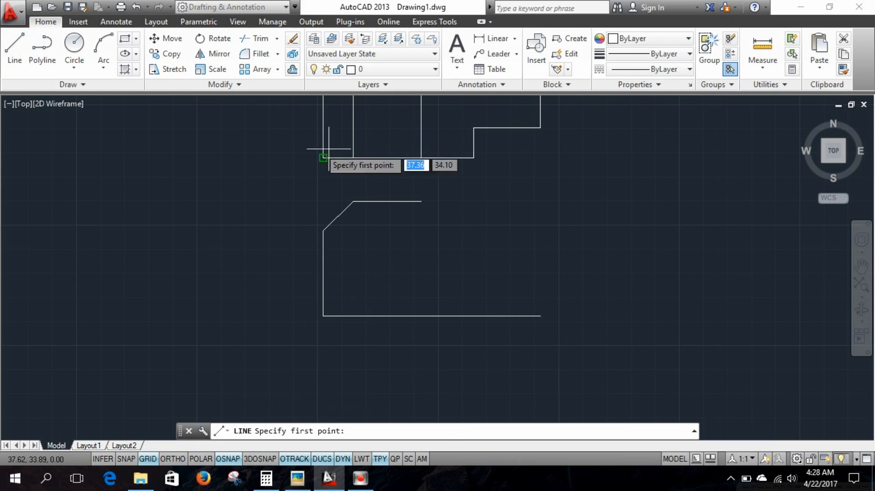
click(421, 201)
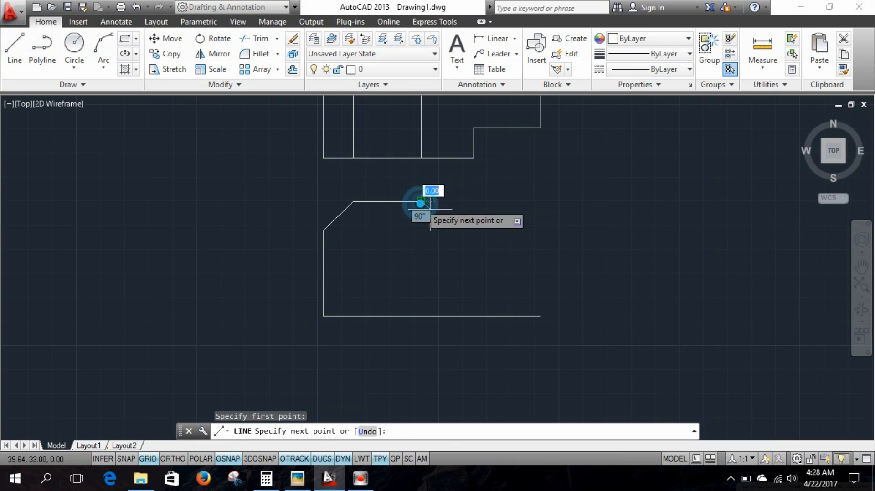
key(Tab)
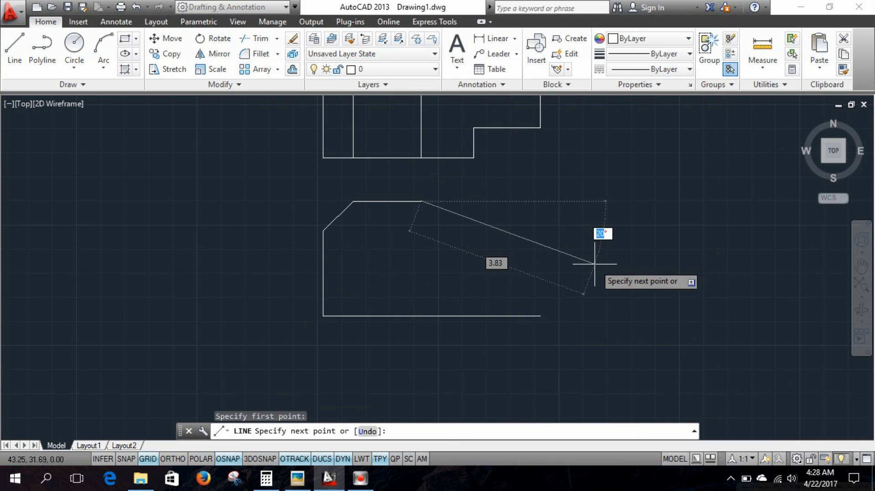
click(297, 478)
click(680, 68)
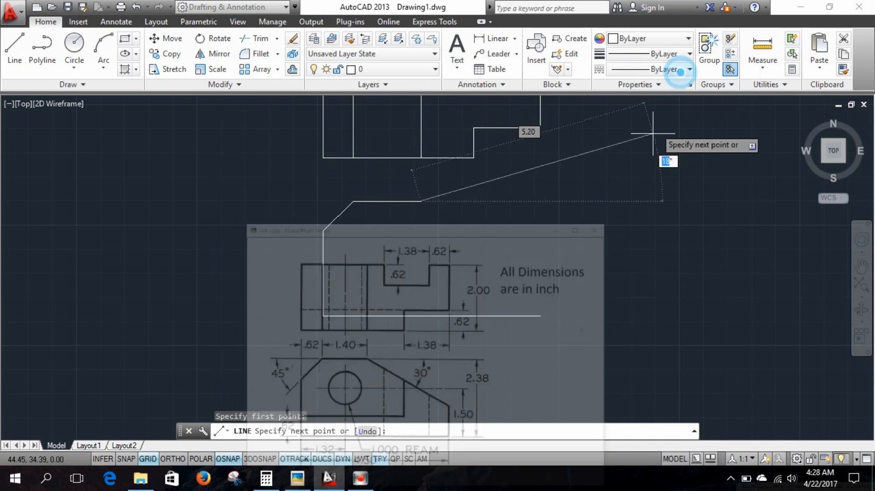
text(30)
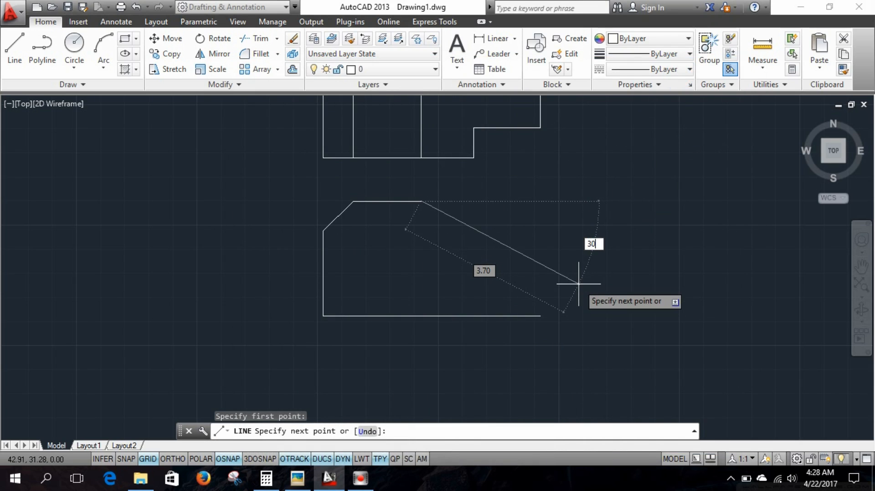
key(Return)
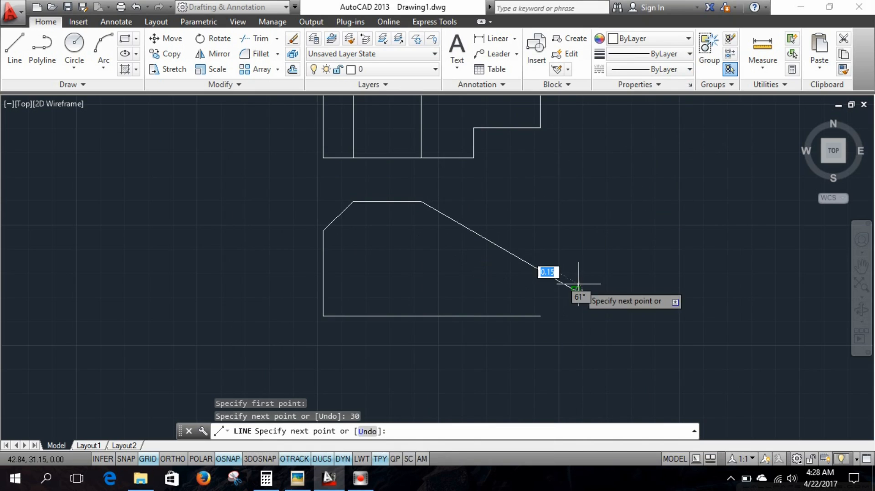
key(Escape)
Draw the lower view's right edge about 2.25 inches straight up from the bottom edge's right end, crossing the 30-degree line
click(12, 50)
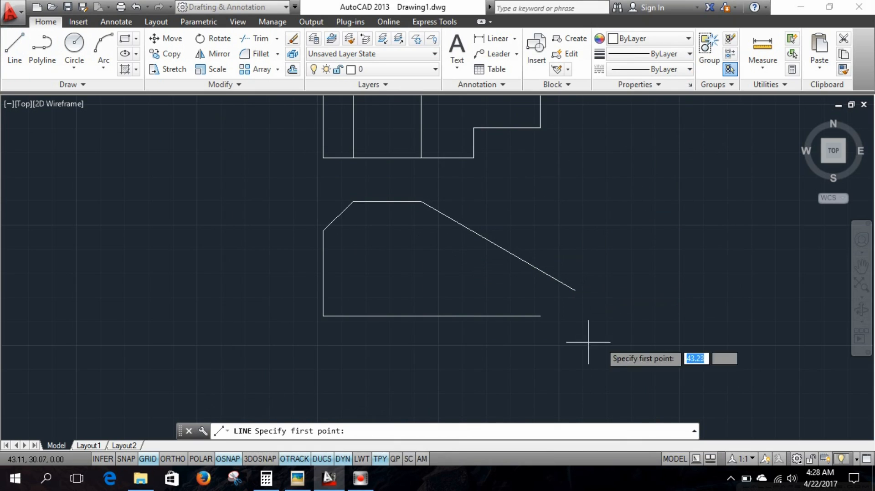
click(539, 316)
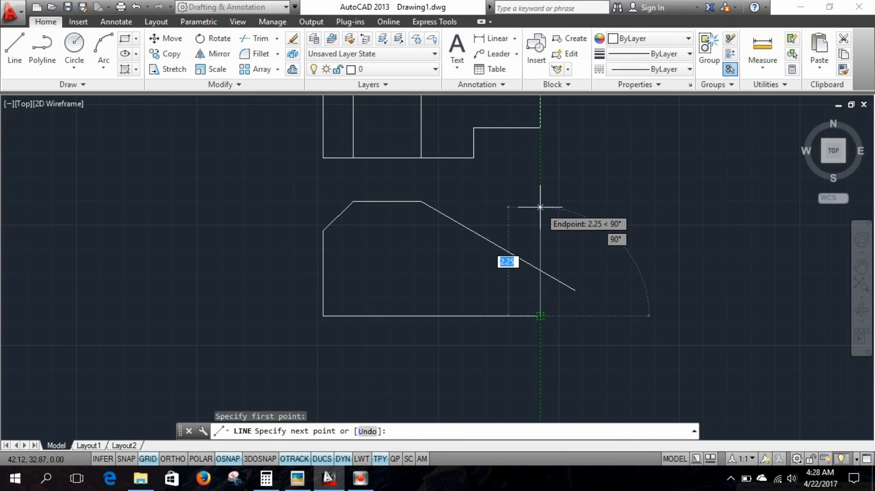
click(540, 207)
key(Escape)
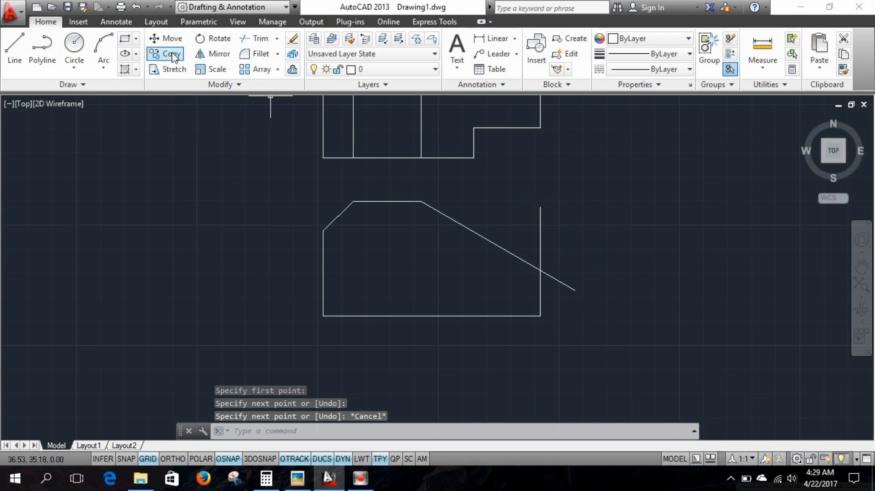
Trim the right edge above the 30-degree line and the part of that line extending beyond the right edge
click(255, 38)
key(Return)
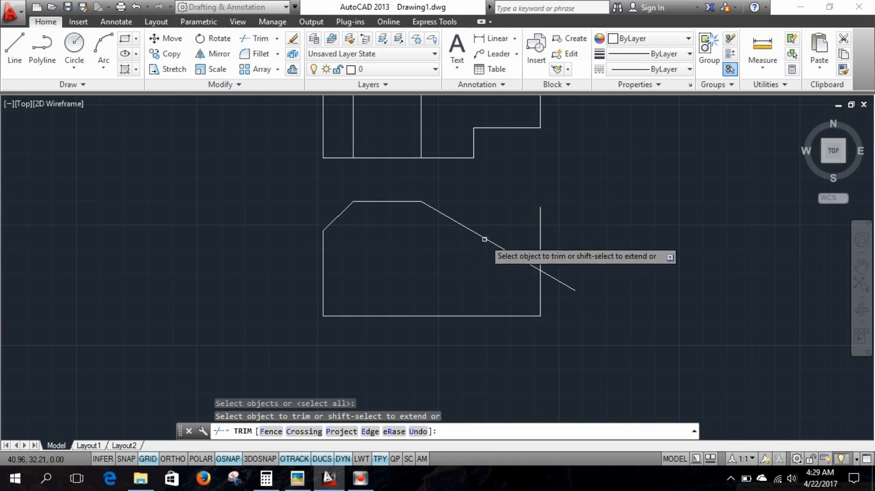
click(538, 245)
click(553, 276)
key(Escape)
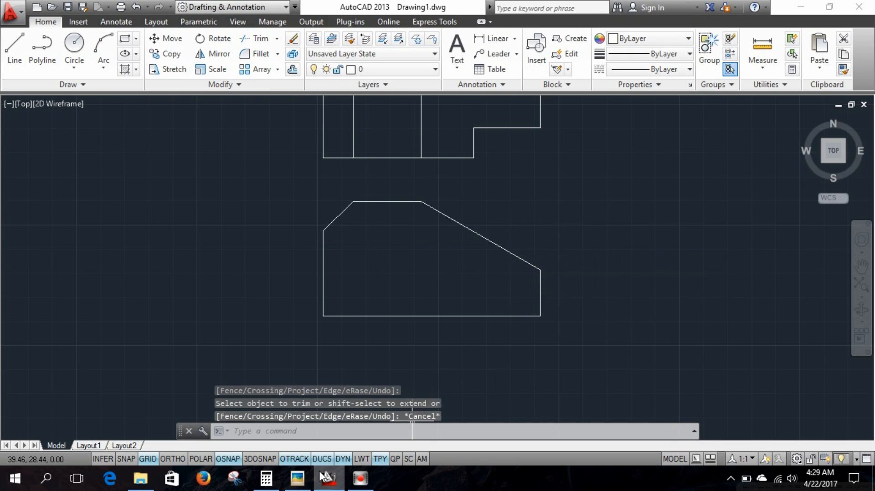
Draw a line .62 inches up from the lower view's bottom-left corner and continue it horizontally to the right with Ortho on, short of the right edge
click(298, 479)
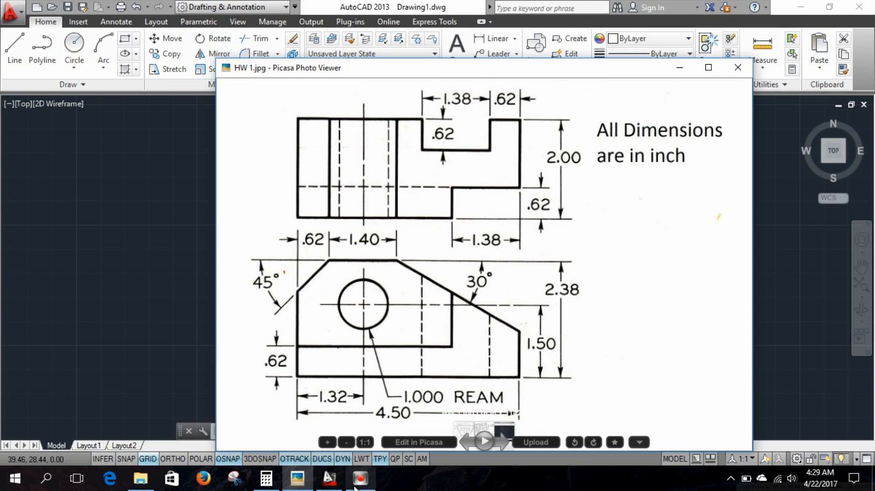
click(294, 481)
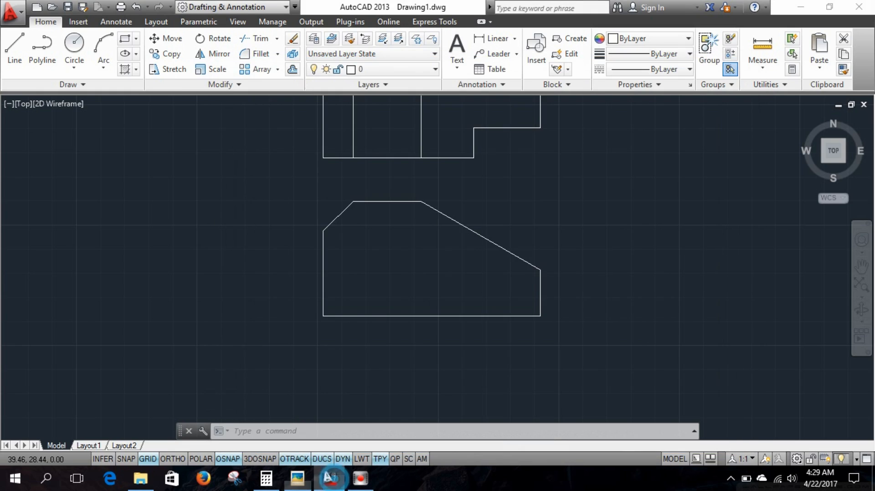
click(16, 53)
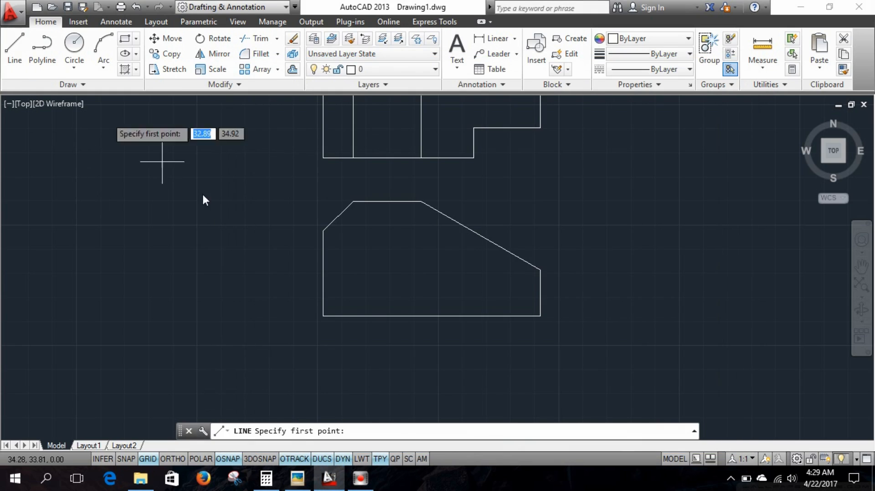
click(323, 315)
text(.62)
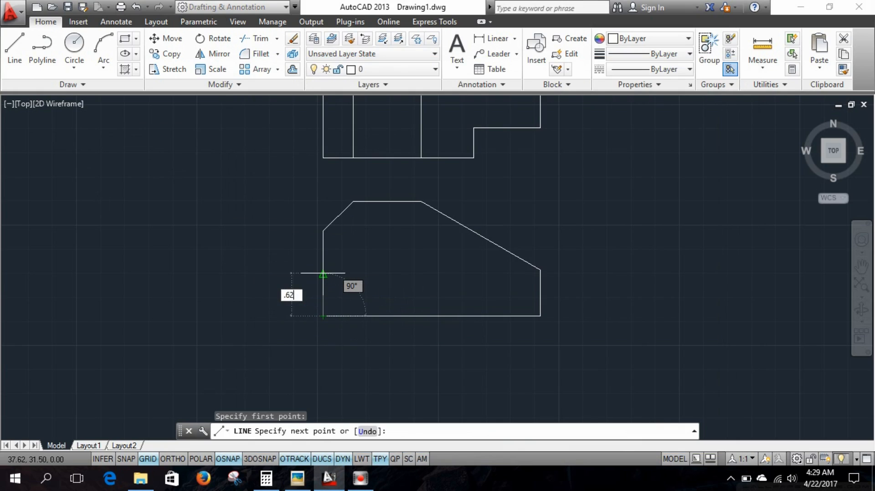
key(Return)
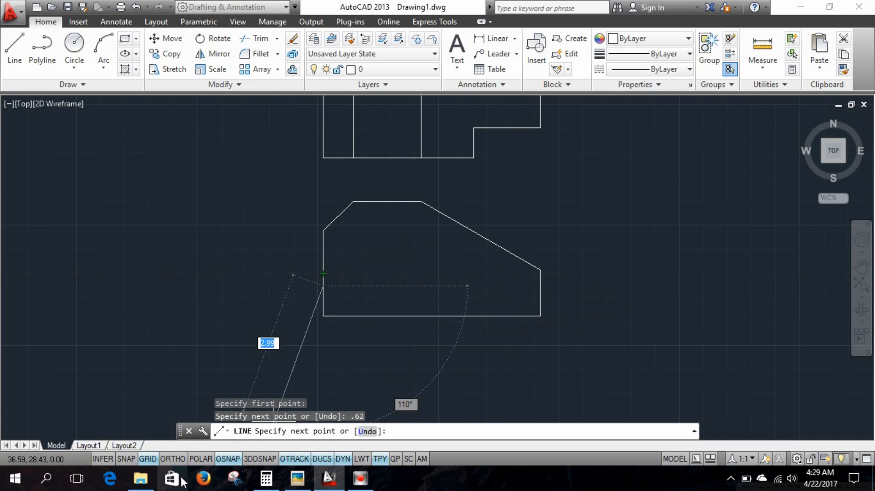
click(173, 459)
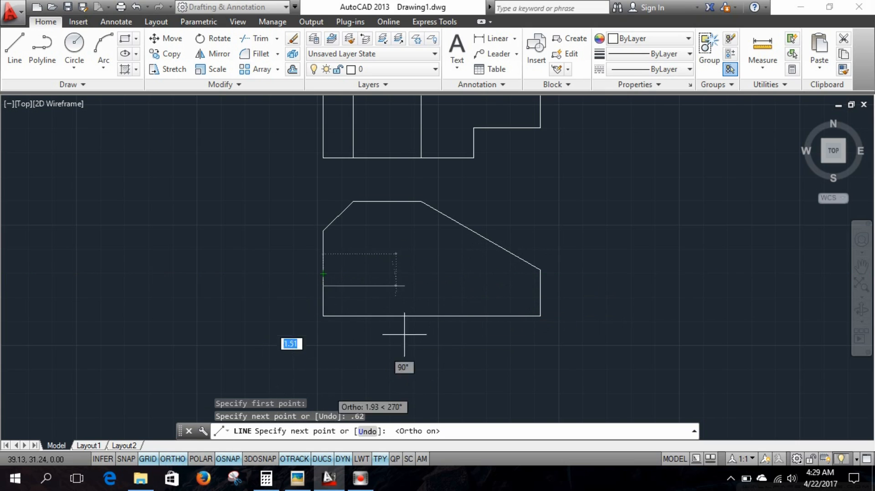
click(516, 285)
key(Escape)
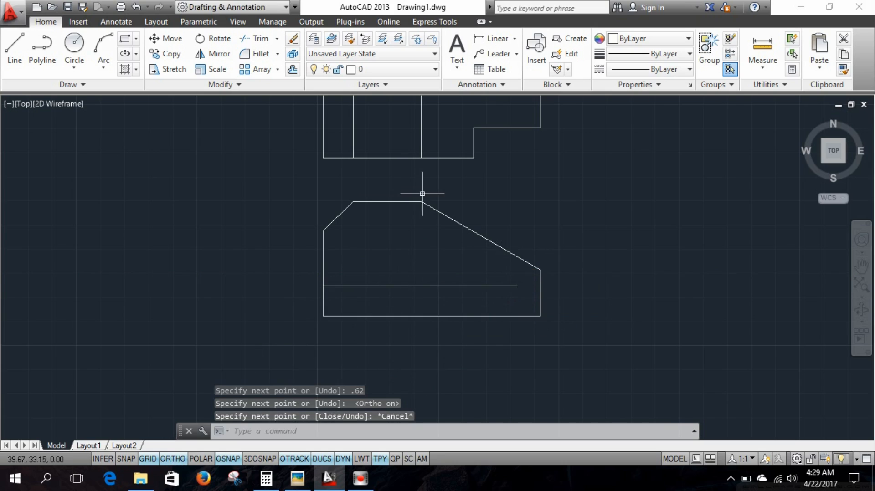
Check the HW 1.jpg reference and draw a vertical line below the upper view's step corner, crossing the lower view's 30-degree edge and inner horizontal line
click(297, 478)
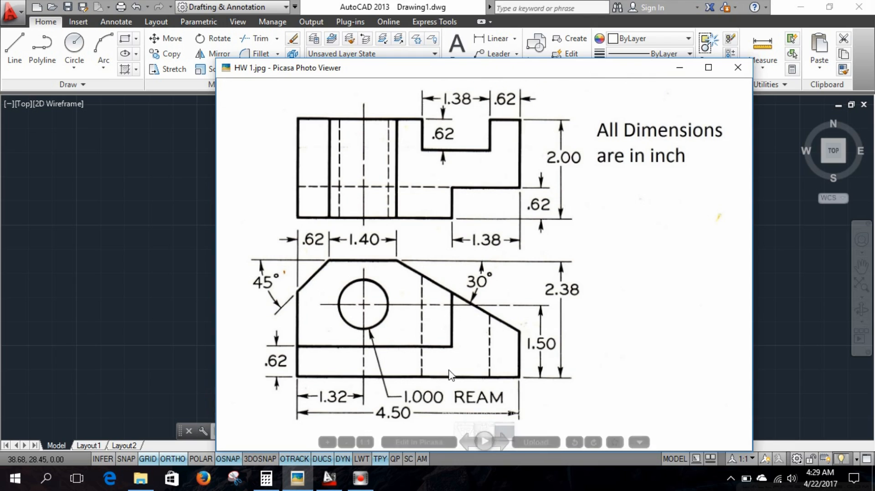
click(336, 486)
click(15, 50)
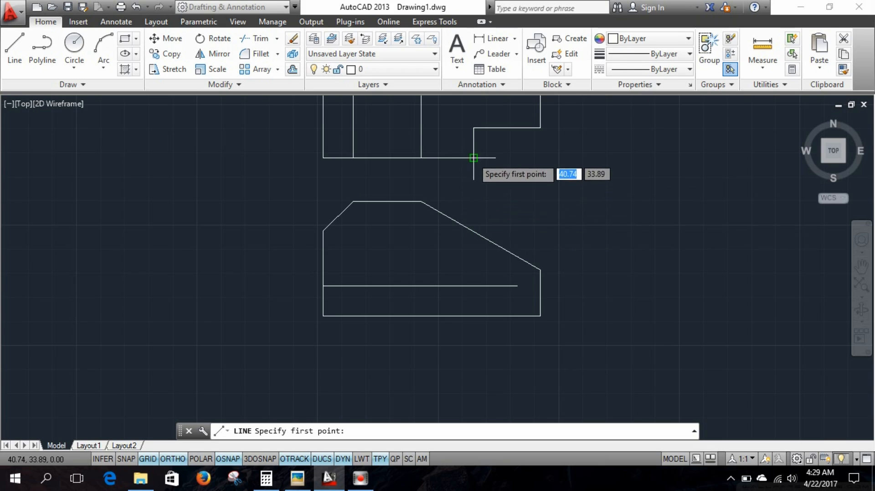
click(473, 212)
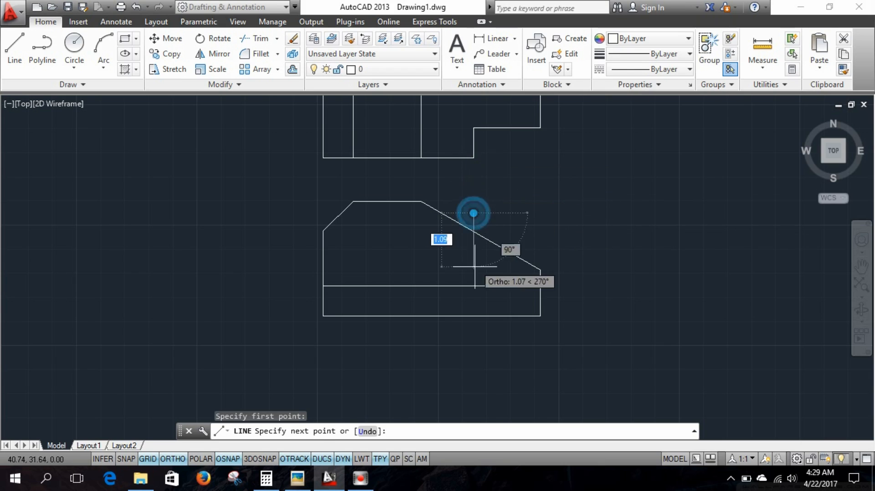
click(473, 300)
key(Escape)
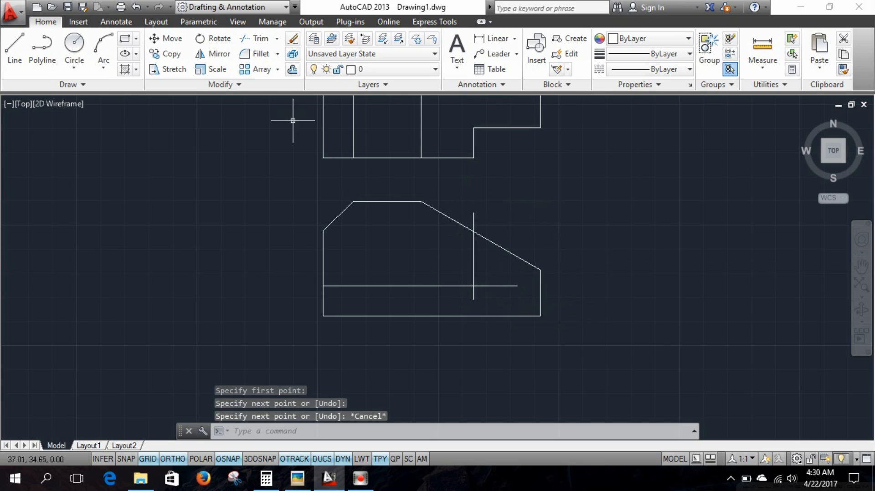
Trim the vertical line above the sloped edge, and both inner lines where they extend past their shared corner
click(255, 38)
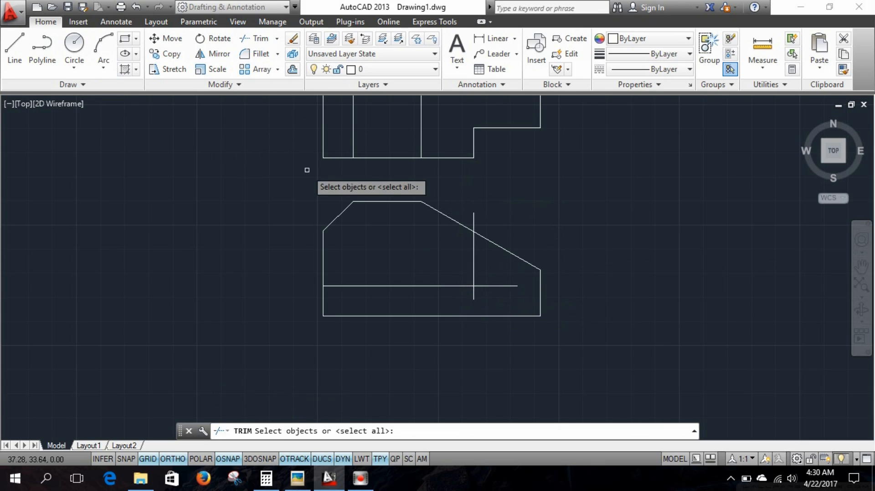
key(Return)
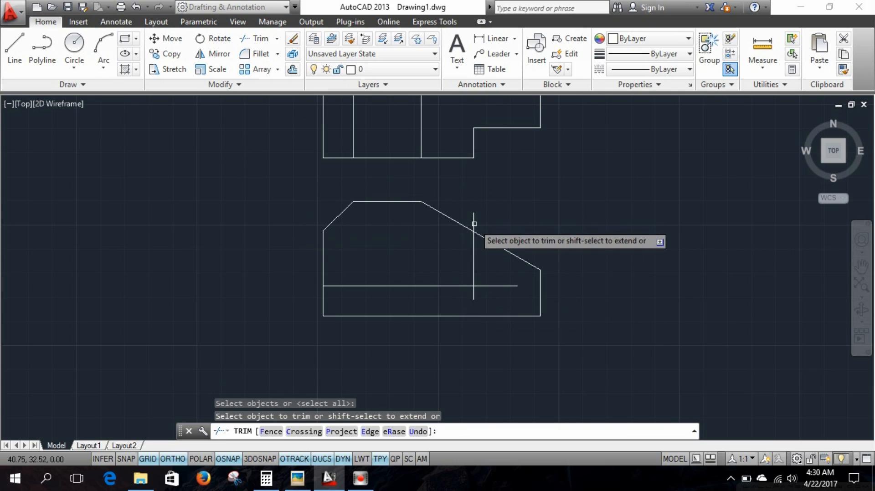
click(472, 220)
click(489, 285)
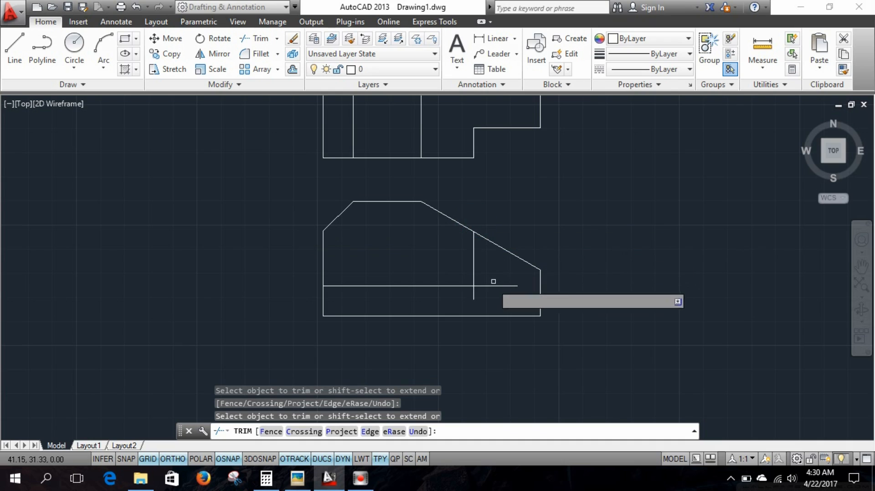
click(473, 293)
key(Escape)
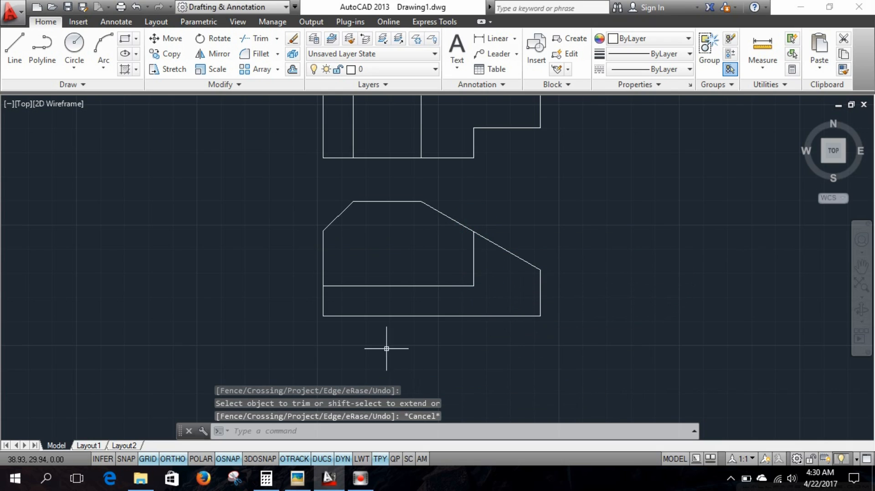
Check the hole location in the reference and draw a construction line 1.32 inches right from the lower view's bottom-left corner
click(297, 478)
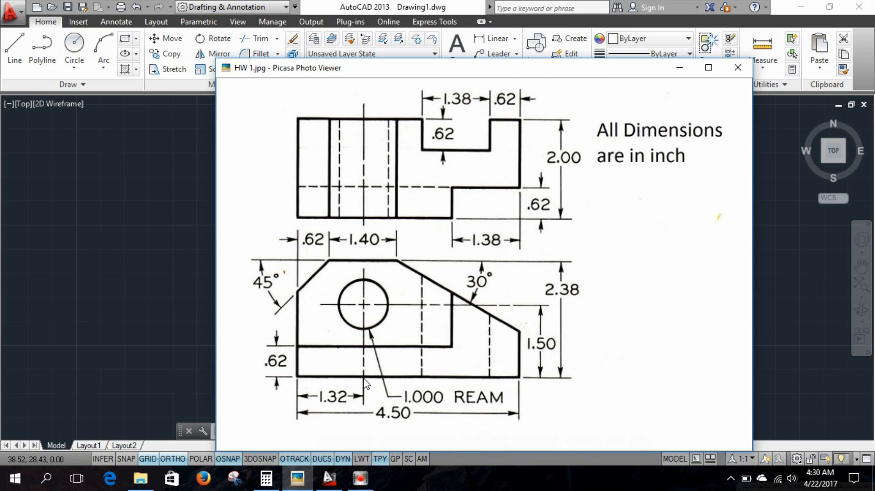
click(332, 479)
click(15, 55)
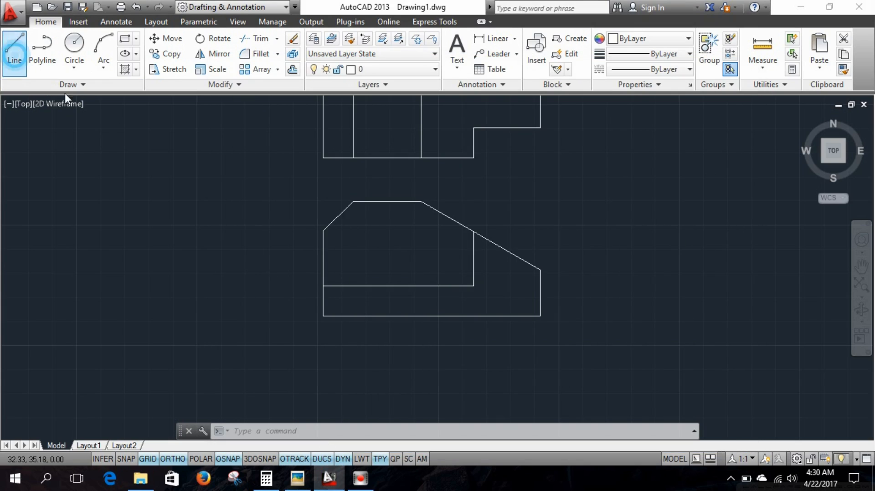
click(323, 315)
text(1.3)
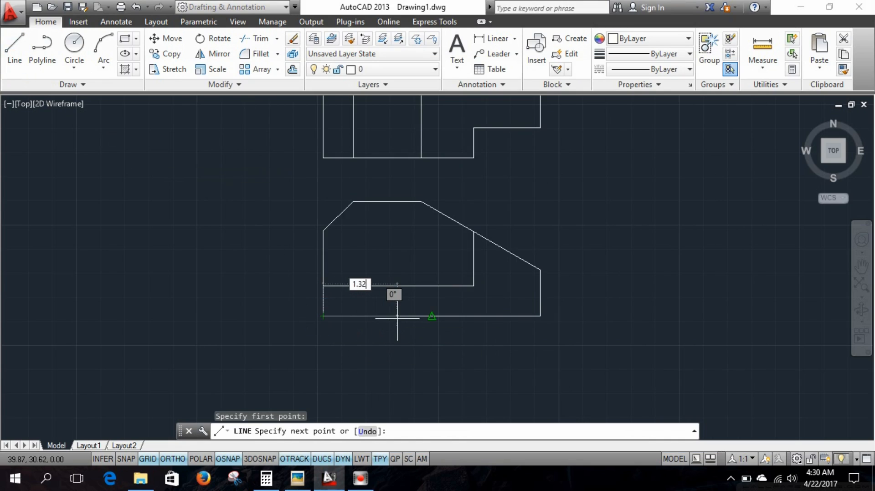
text(2)
key(Return)
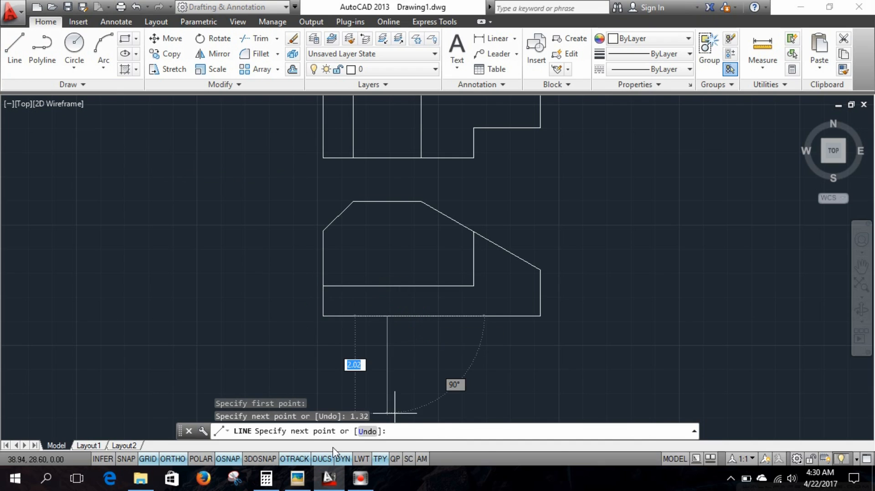
Check the hole height in the reference and continue the construction line 1.50 inches straight up to locate the hole's center
click(303, 471)
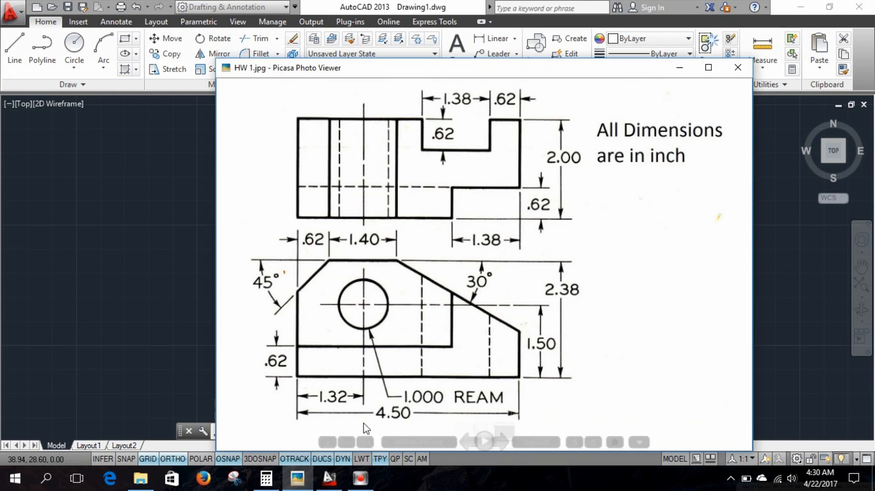
click(329, 478)
text(1.)
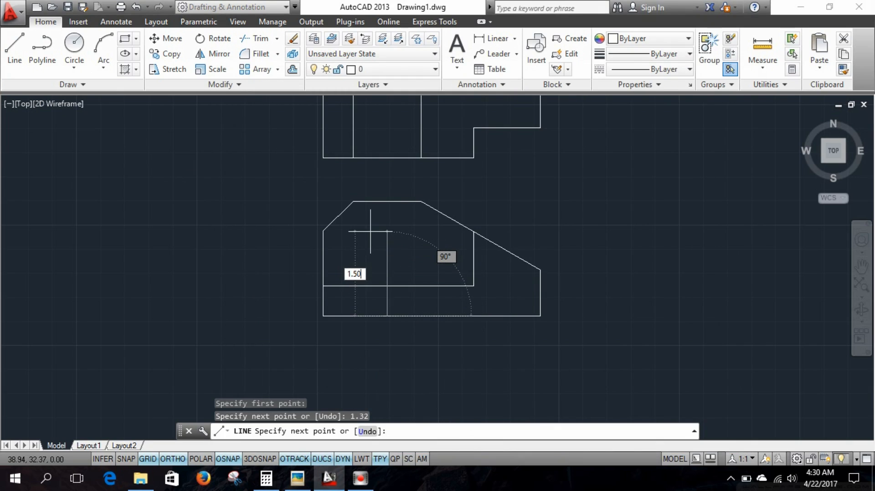
text(50)
key(Return)
key(Escape)
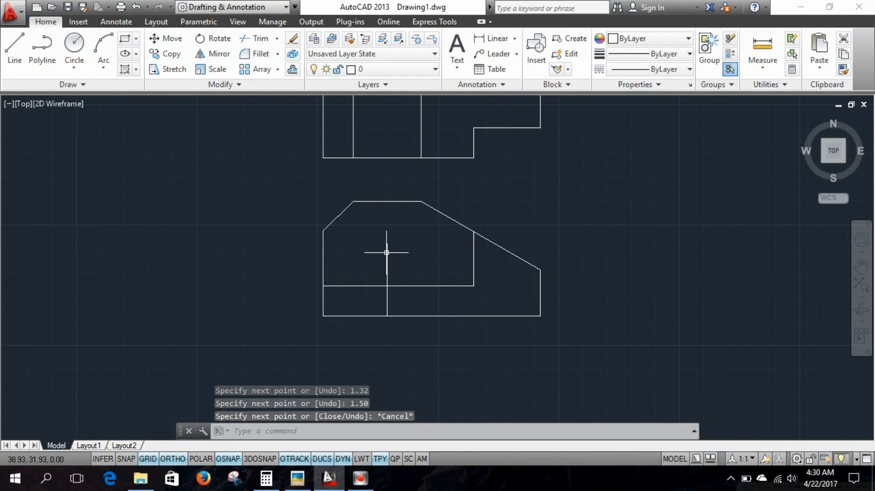
Draw a circle with a 1 inch diameter centered on the upper end of the vertical construction line
click(80, 67)
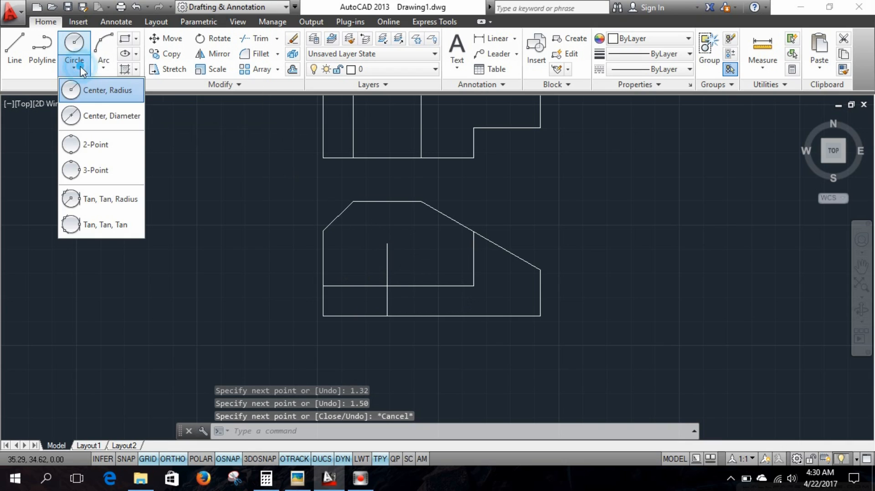
click(93, 116)
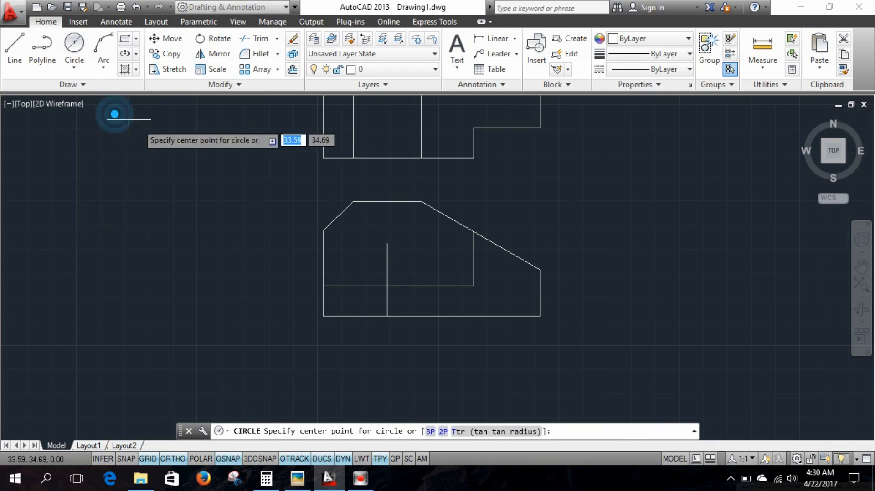
click(387, 243)
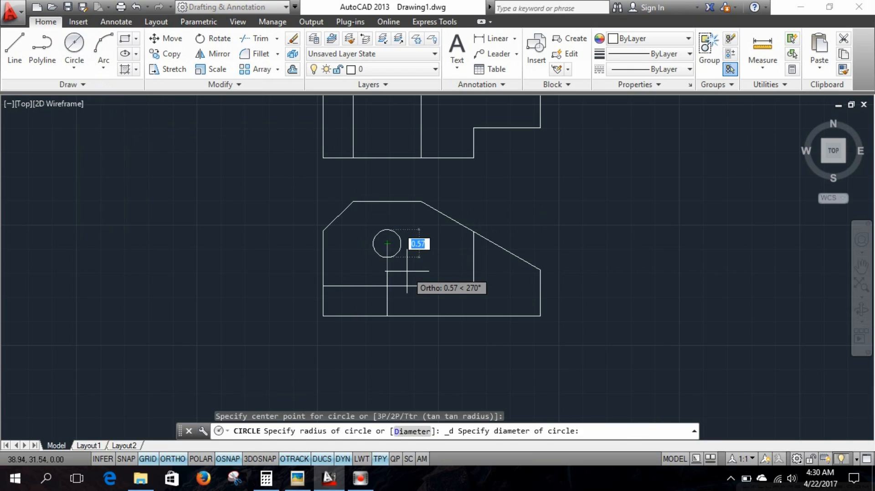
text(1)
key(Return)
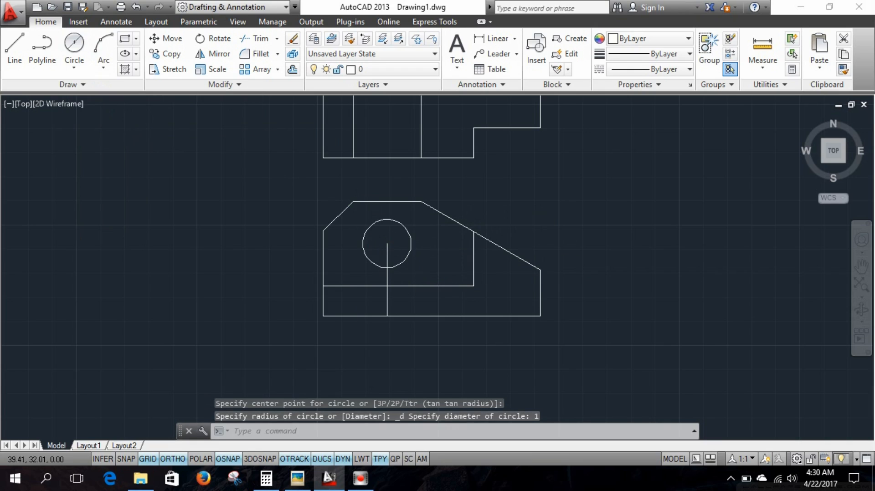
key(Escape)
Delete the vertical and horizontal construction lines used to locate the hole
click(388, 286)
click(361, 315)
key(Delete)
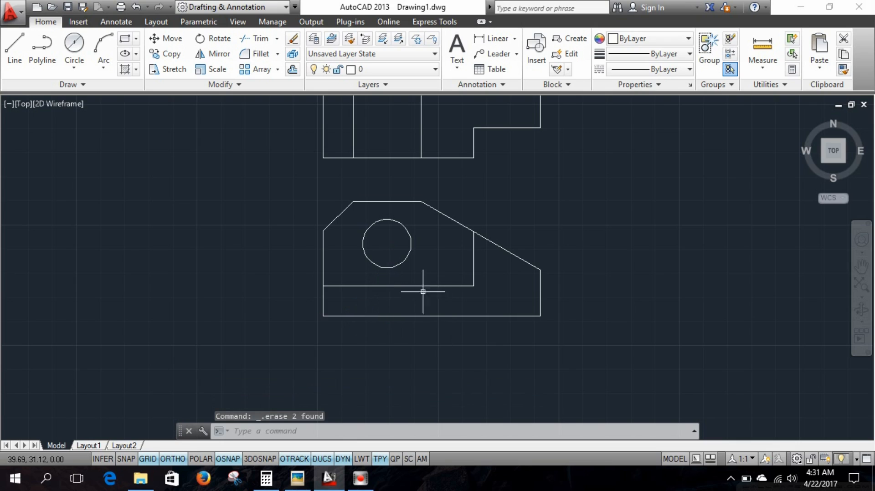
Check the reference and draw a vertical center line aligned with the circle's center through the upper view, extending past its bottom and top edges
click(296, 479)
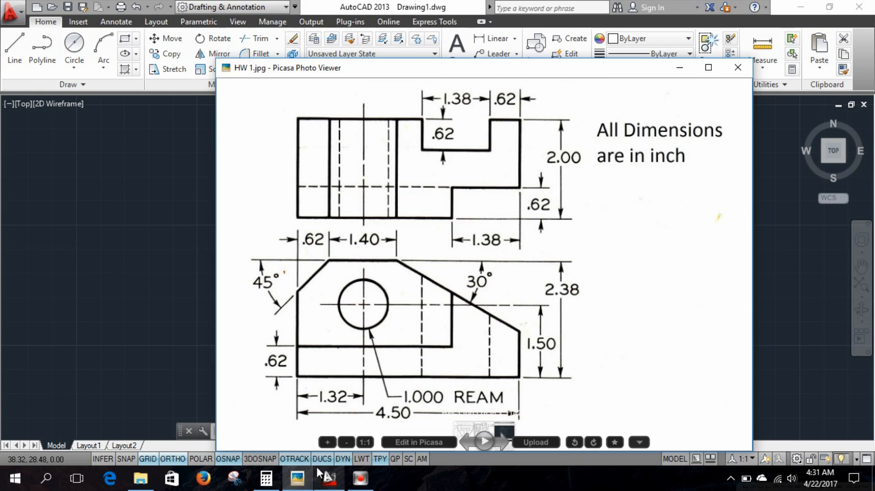
click(327, 479)
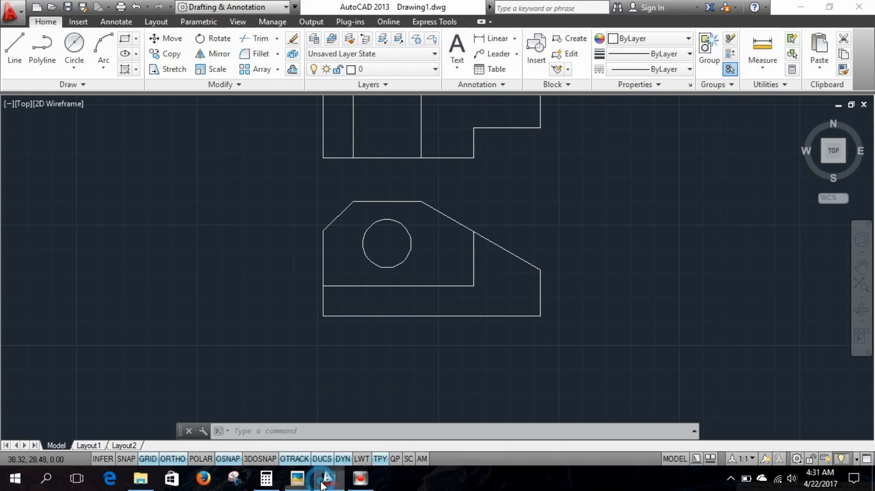
click(16, 48)
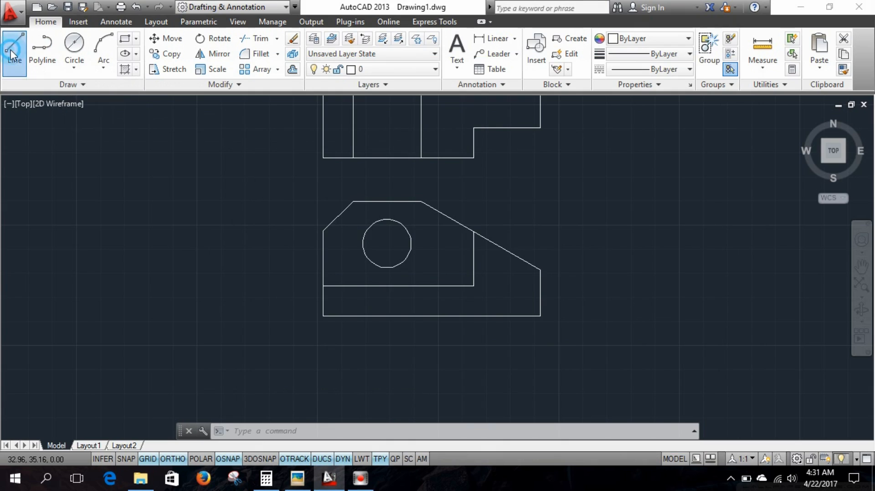
middle_drag(562, 140, 546, 228)
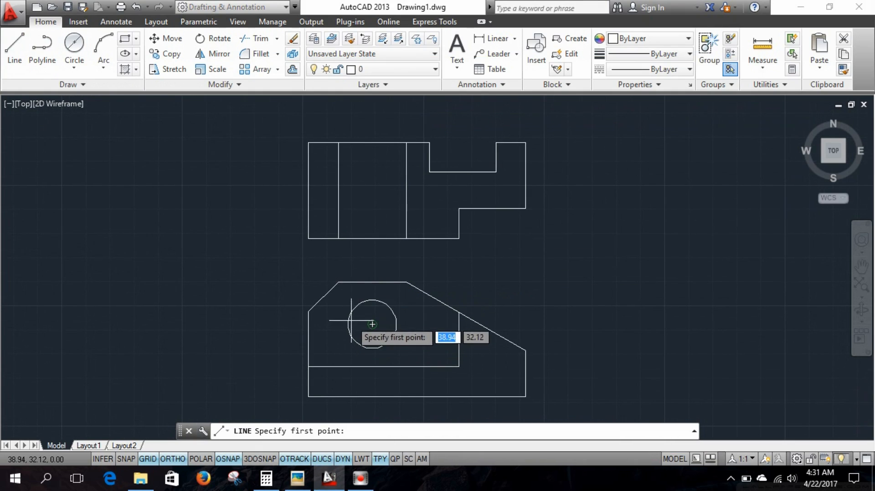
click(372, 261)
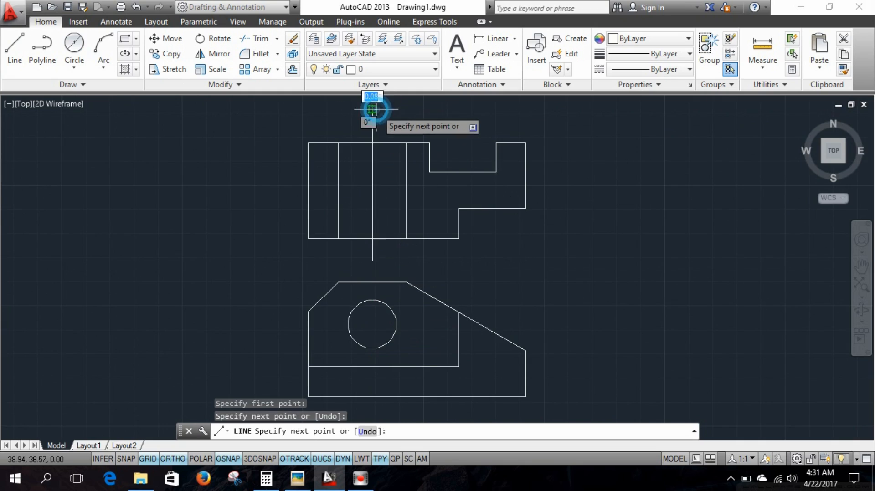
key(Escape)
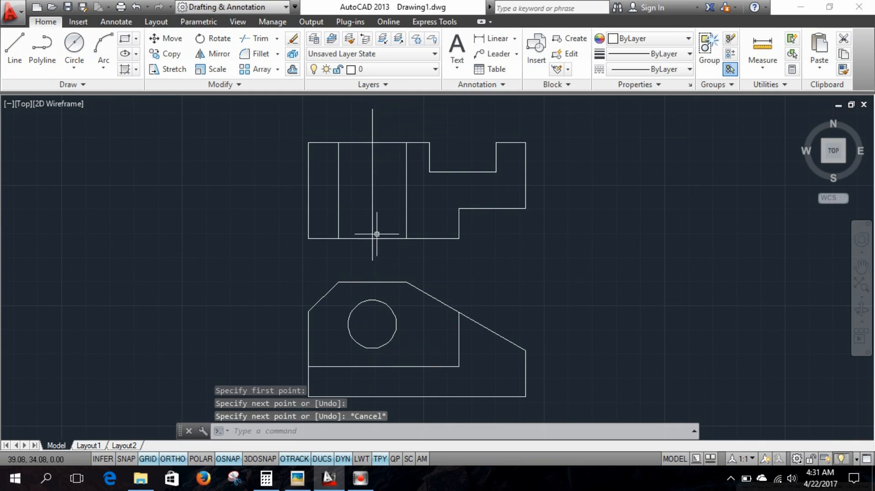
Turn on the Node object snap and draw a vertical projection line from the circle's left side up past the upper view's top edge
click(15, 47)
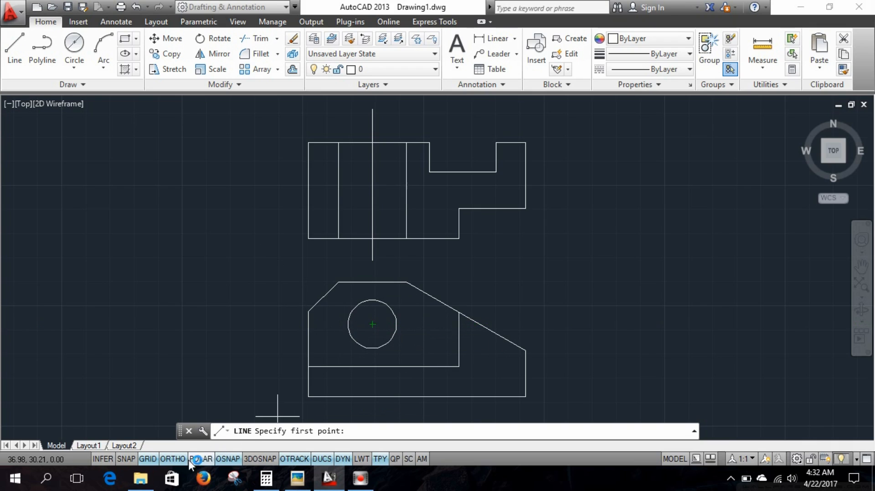
right_click(226, 459)
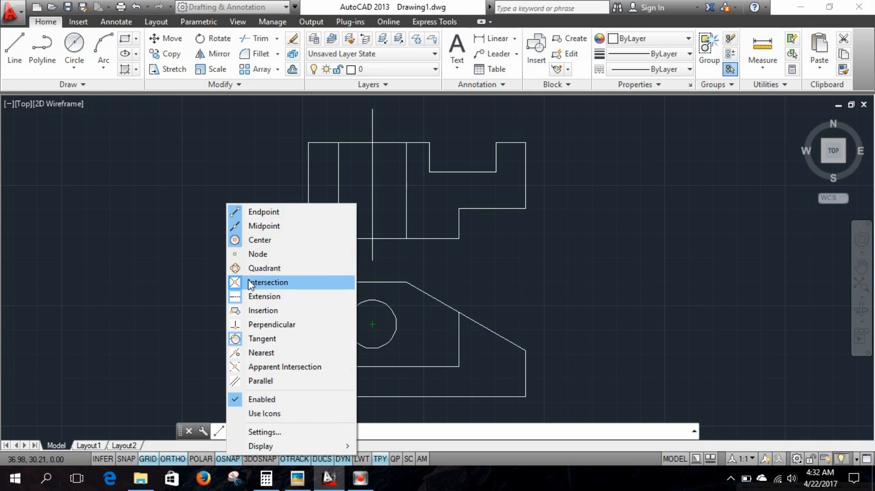
click(235, 256)
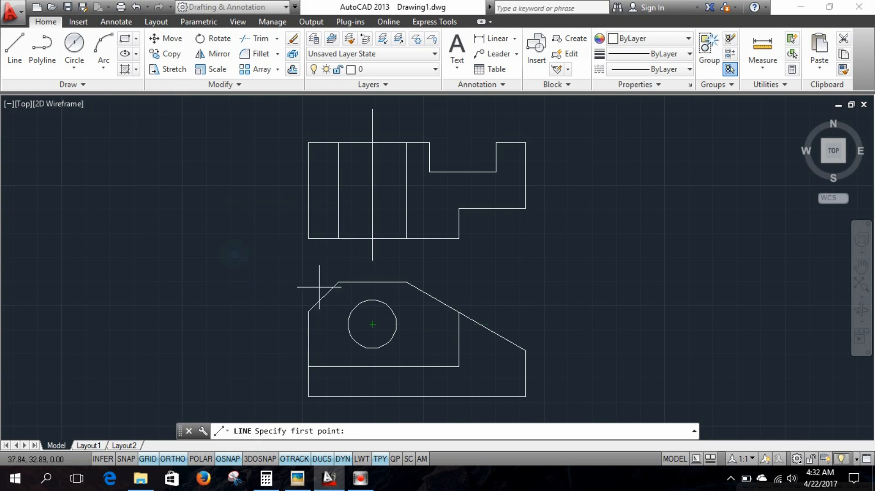
click(347, 324)
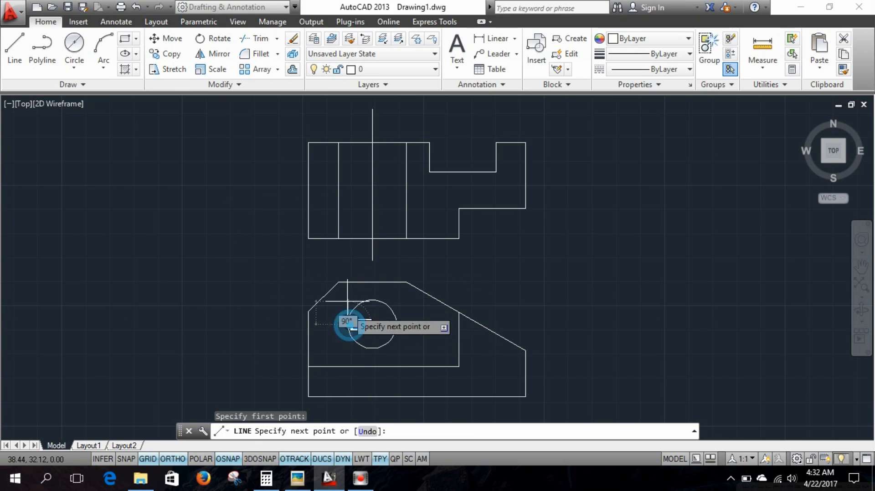
click(348, 121)
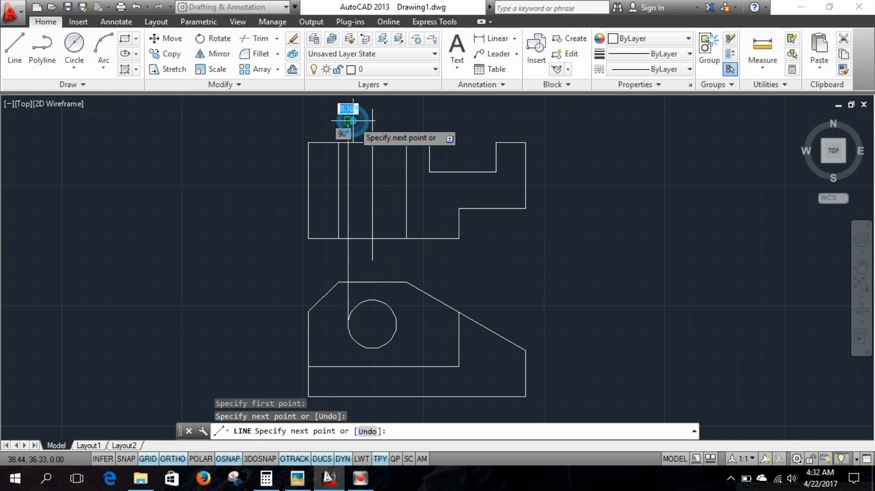
key(Escape)
Draw a vertical projection line from the circle's right side up past the upper view's top edge
click(15, 45)
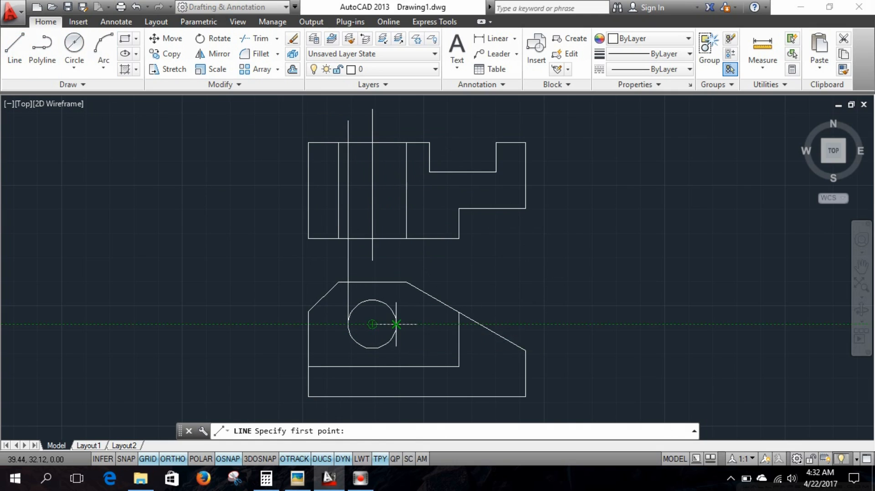
click(395, 323)
click(395, 121)
key(Escape)
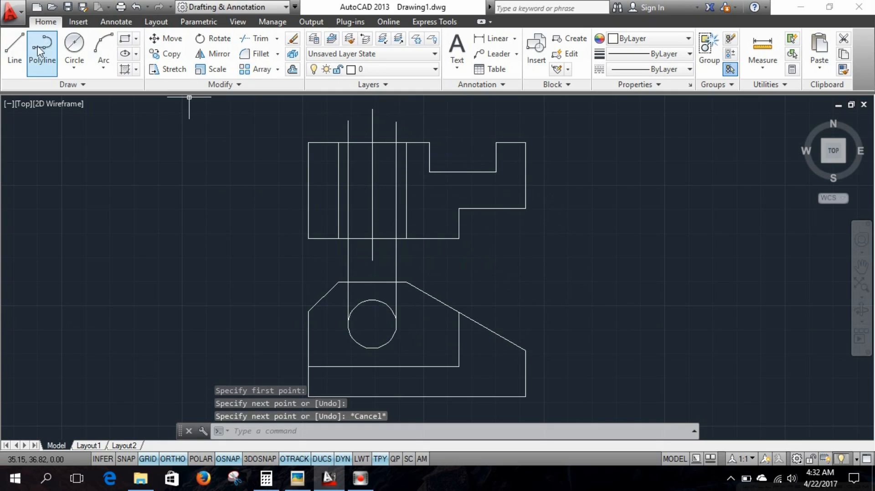
Draw a horizontal line from the upper view's inner step corner leftward past the view's left edge
click(3, 58)
click(459, 208)
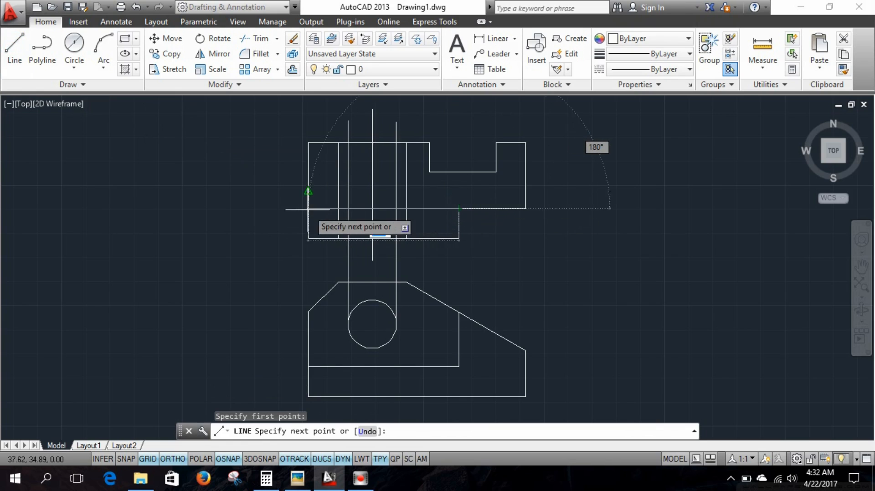
click(284, 203)
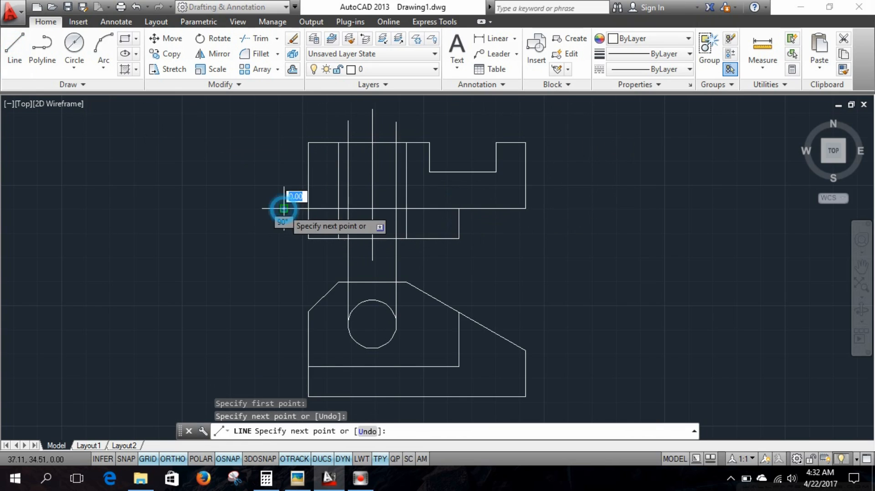
Trim the ends of the center line and both projection lines that extend above the upper view's top edge
key(Escape)
click(262, 40)
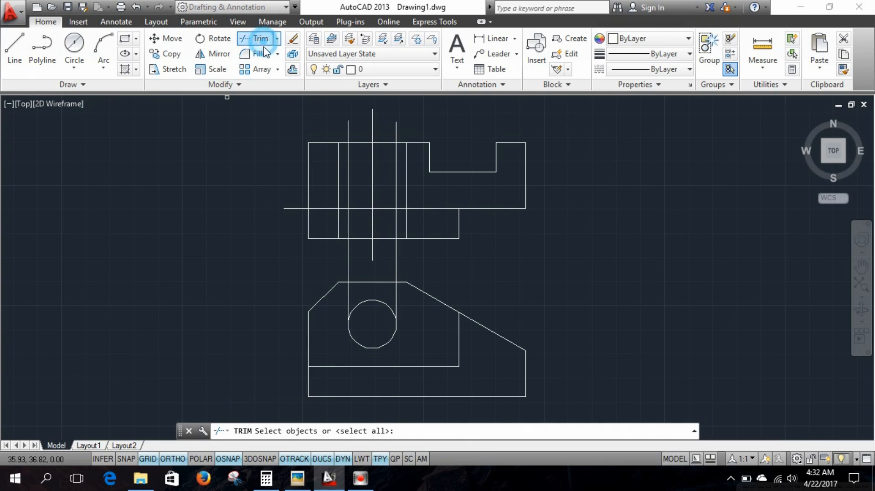
key(Return)
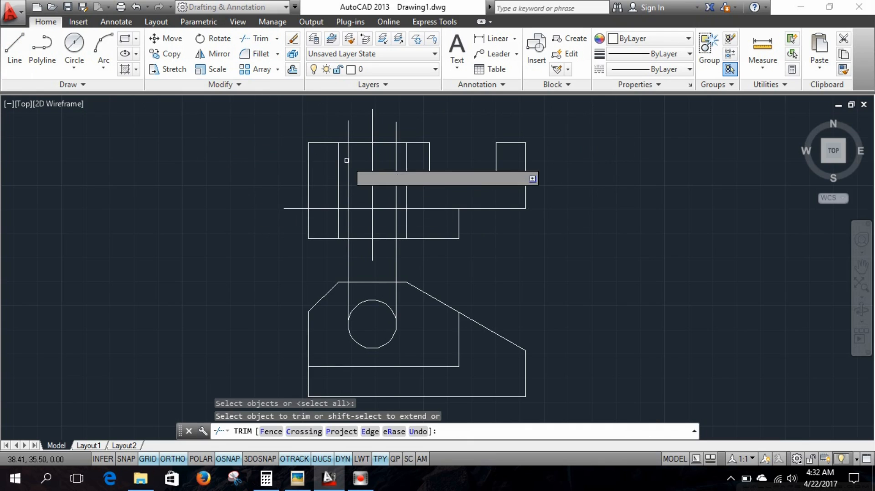
click(348, 132)
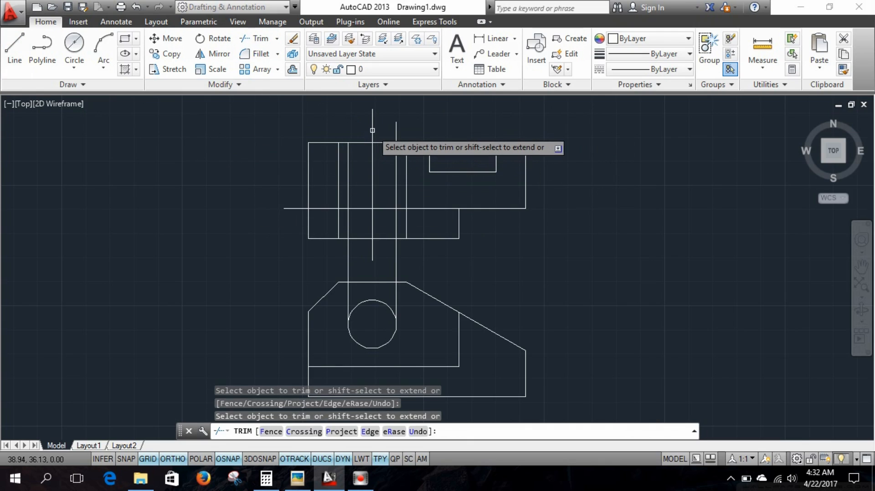
click(397, 132)
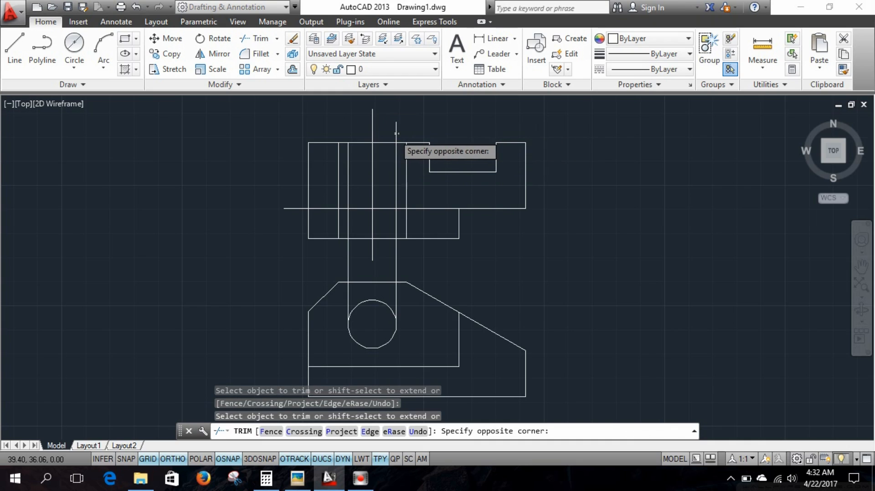
click(391, 136)
click(373, 133)
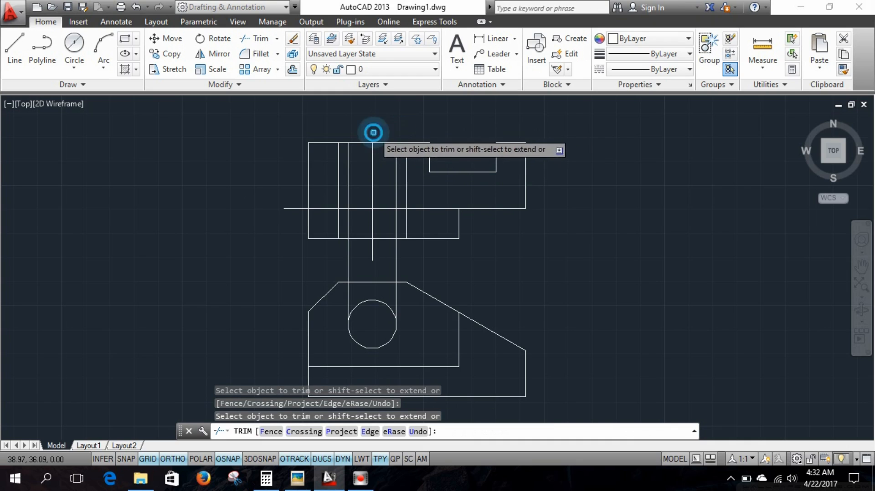
Trim the vertical lines between the two views and the horizontal line's overhang past the upper view's left edge
click(371, 244)
click(348, 252)
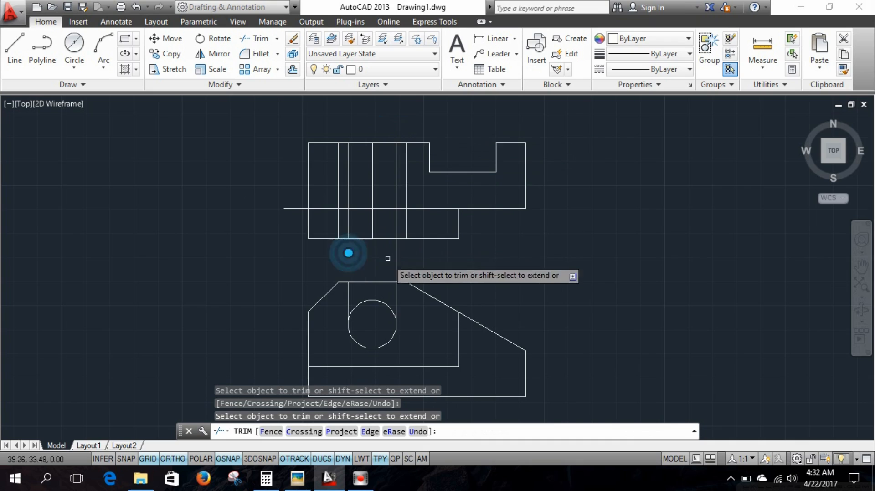
click(396, 269)
click(297, 209)
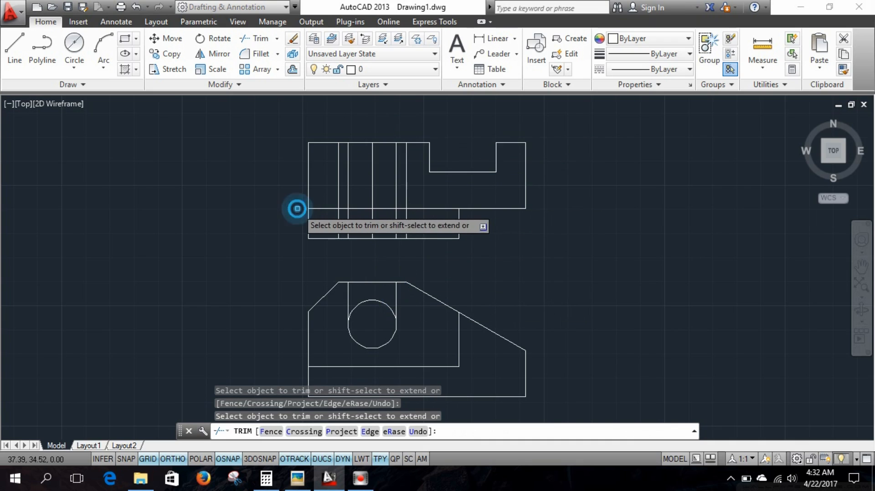
key(Escape)
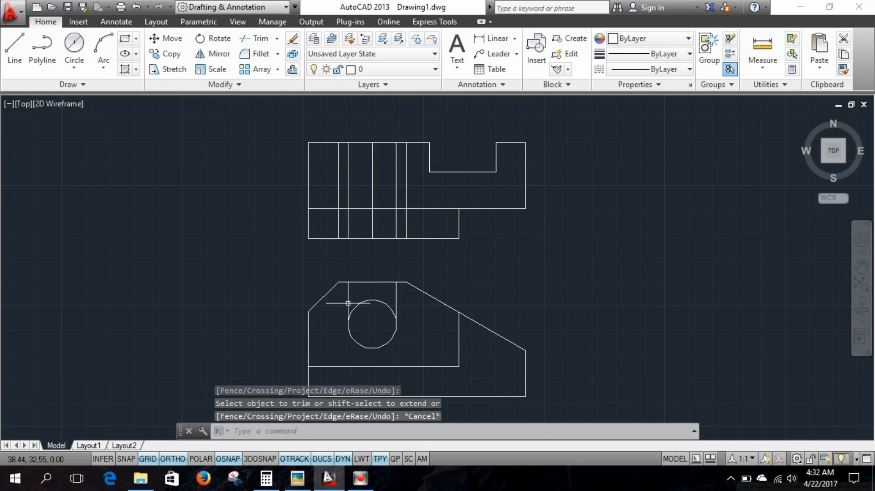
Delete the two leftover projection line segments above the circle in the lower view
click(348, 304)
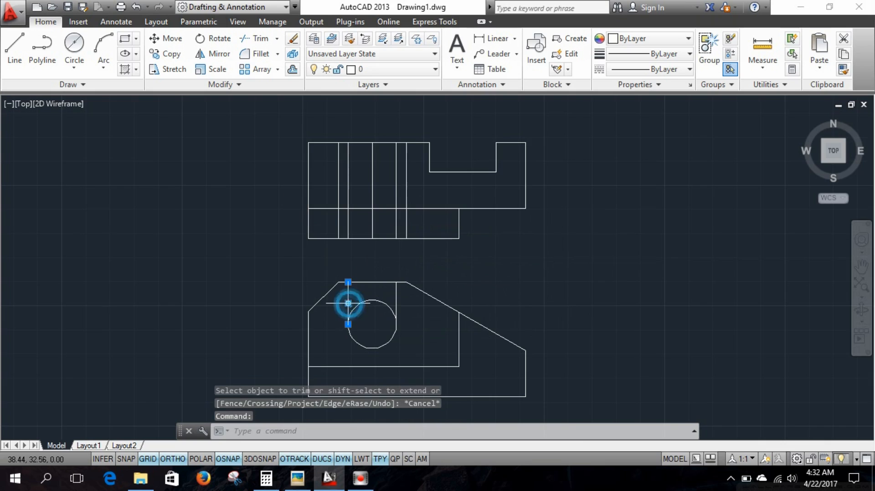
click(397, 297)
key(Delete)
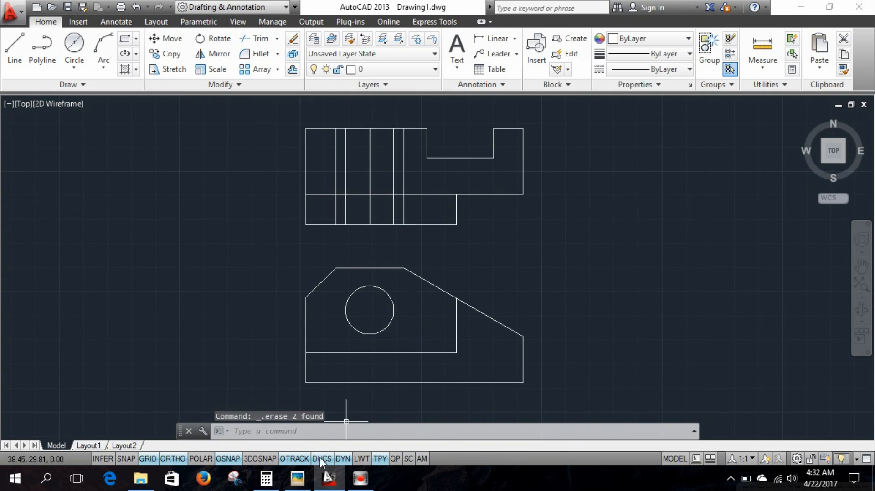
Check the reference and draw a vertical line through the lower view, aligned with the slot's left edge and extending past the bottom edge
click(297, 479)
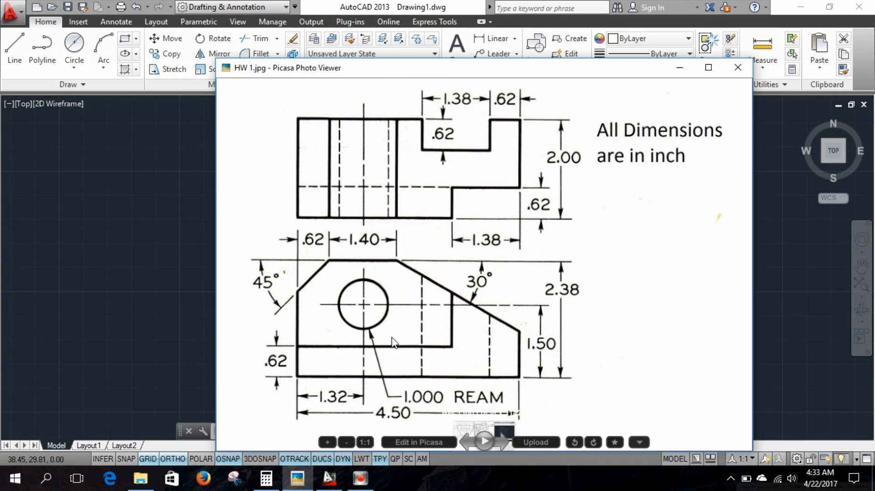
click(328, 483)
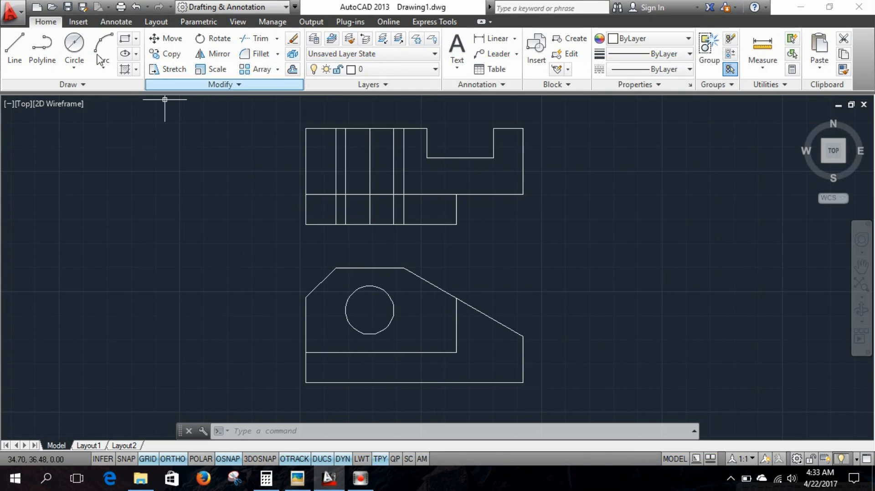
click(14, 48)
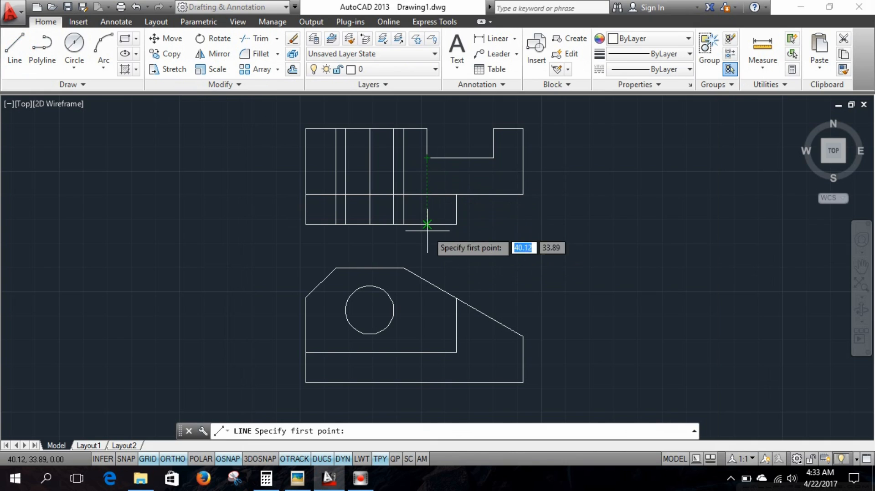
click(427, 282)
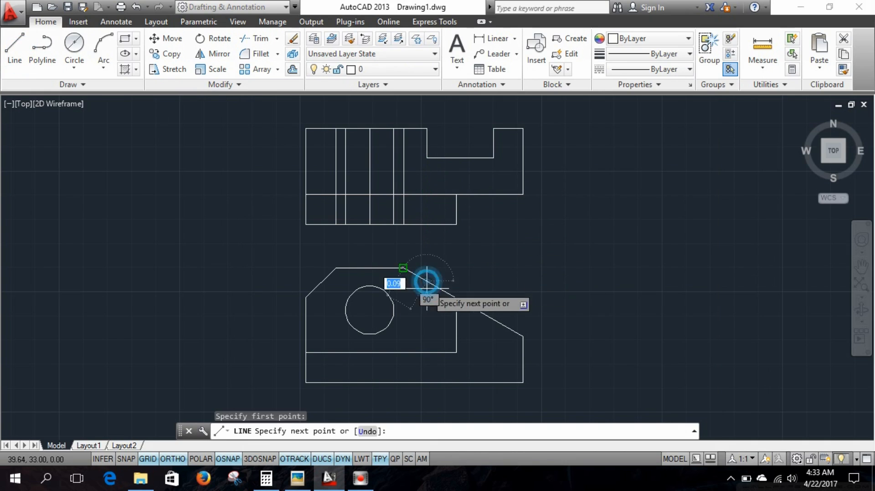
click(427, 399)
key(Escape)
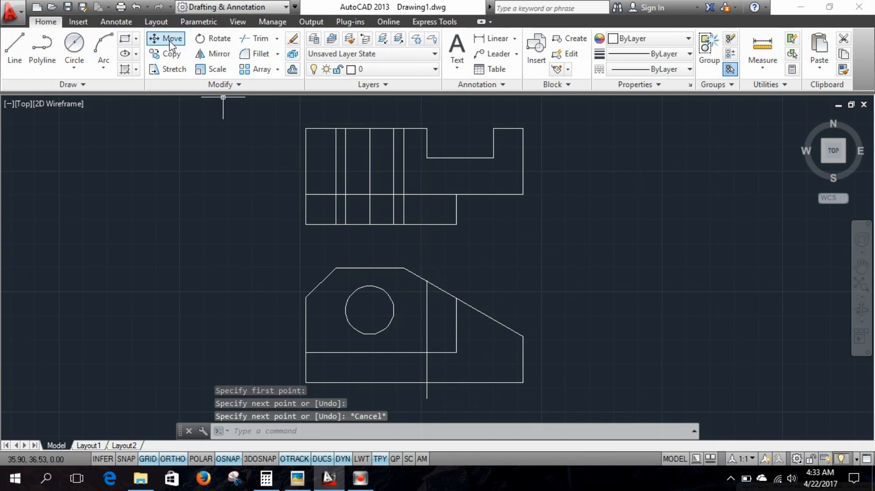
Draw a vertical line aligned with the slot's right edge from the lower view's sloped edge down past its bottom edge
click(14, 45)
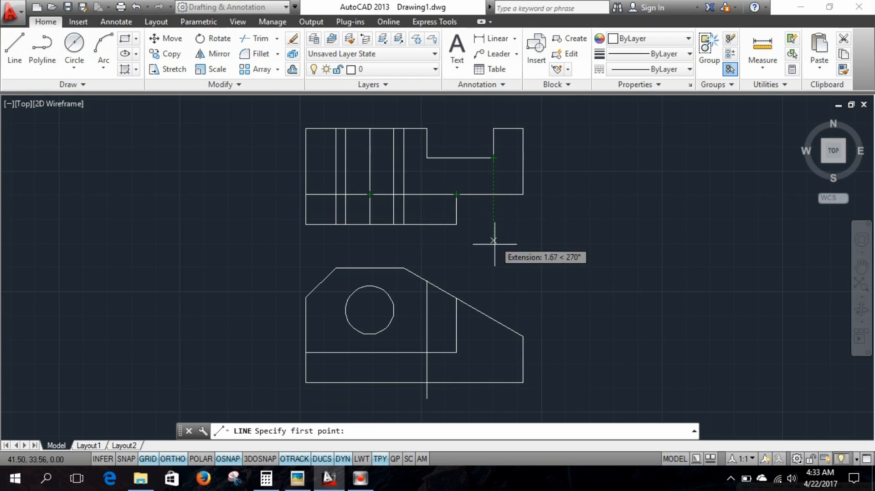
click(493, 319)
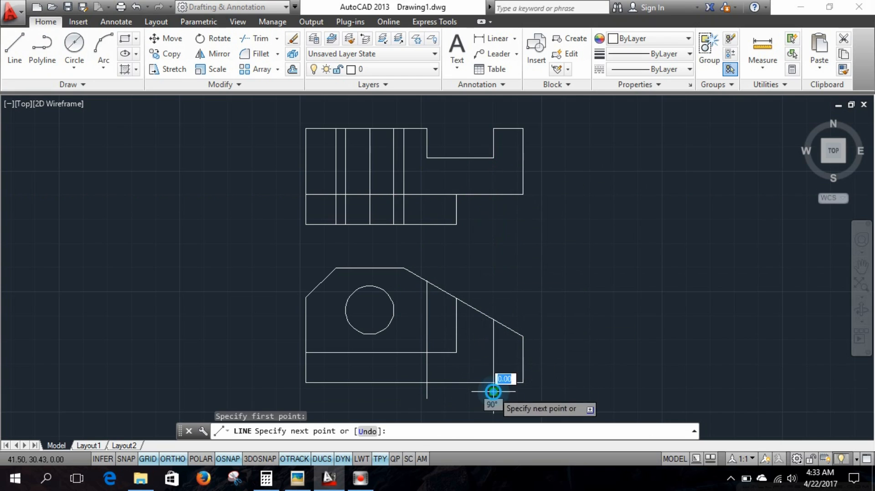
click(494, 391)
key(Escape)
Trim the ends of the two slot lines that extend below the lower view's bottom edge
click(257, 38)
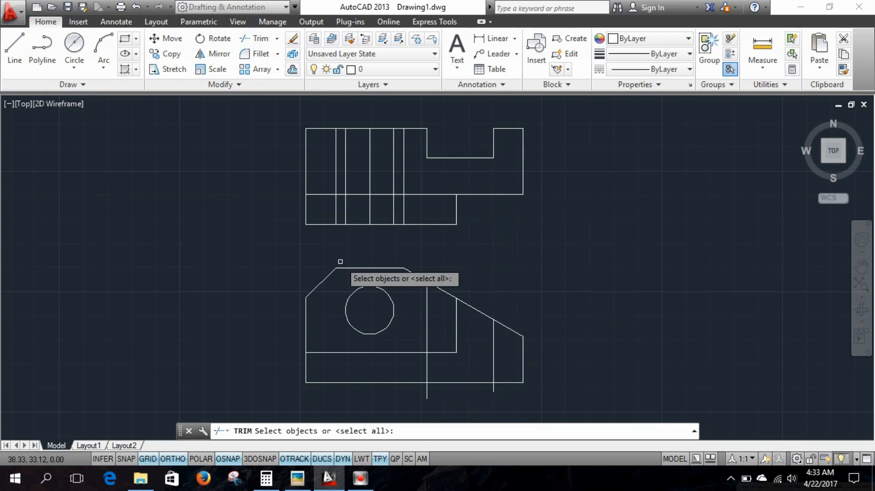
key(Return)
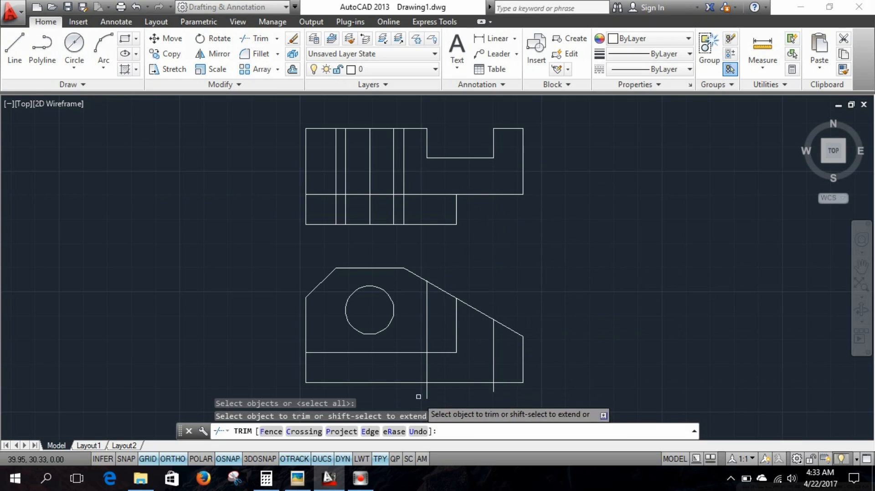
click(425, 391)
click(493, 390)
middle_drag(570, 341, 603, 325)
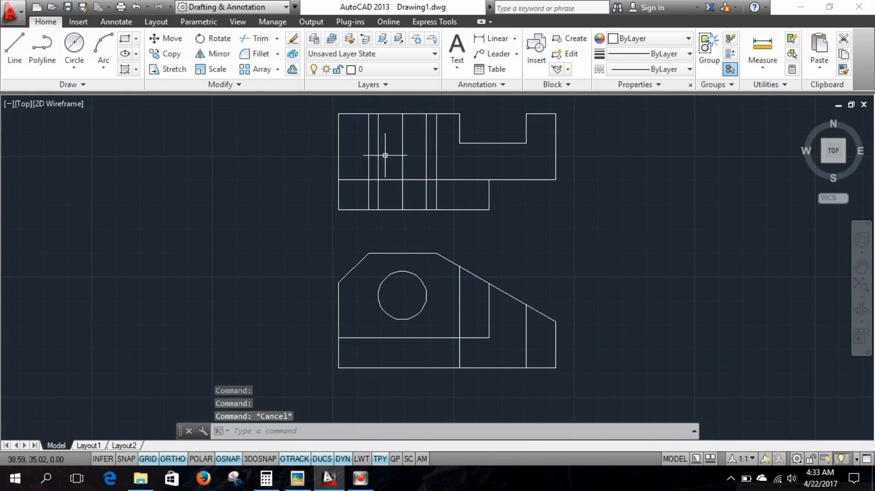
Select the five hidden-edge lines in both views and load the HIDDEN linetype from acad.lin
click(379, 154)
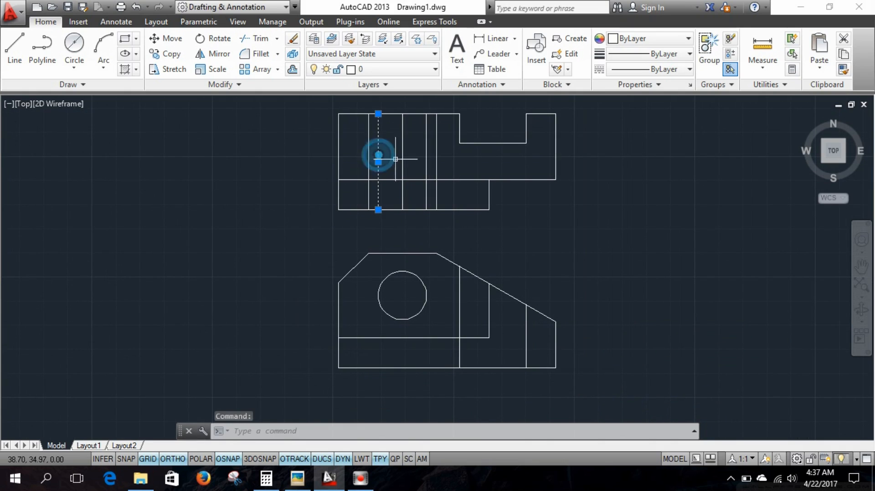
click(426, 156)
click(357, 179)
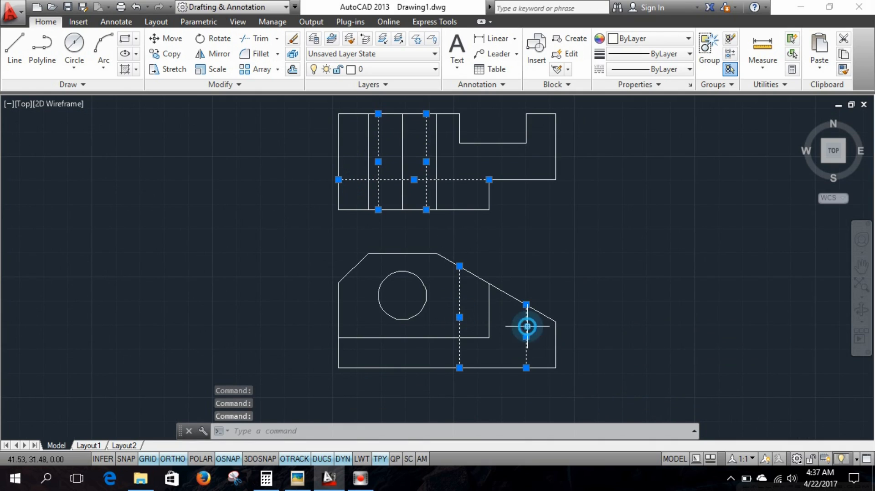
click(684, 69)
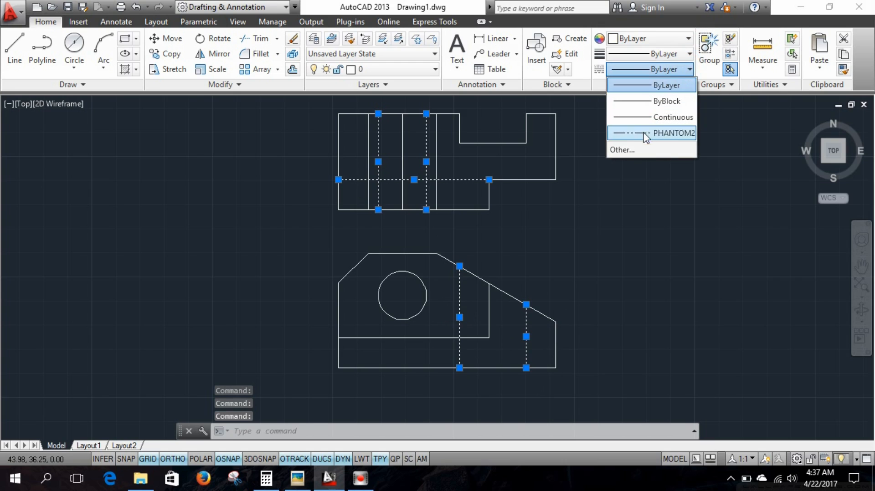
click(619, 150)
click(535, 131)
scroll(328, 264, down, 8)
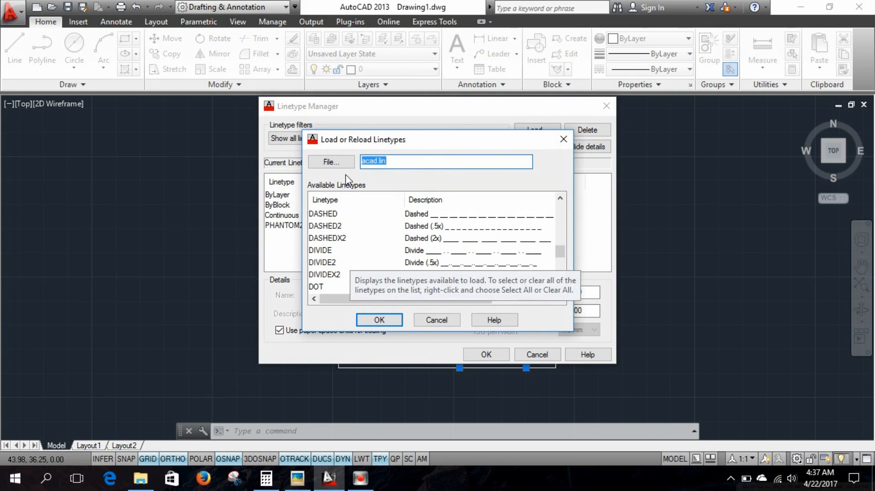
scroll(319, 278, down, 5)
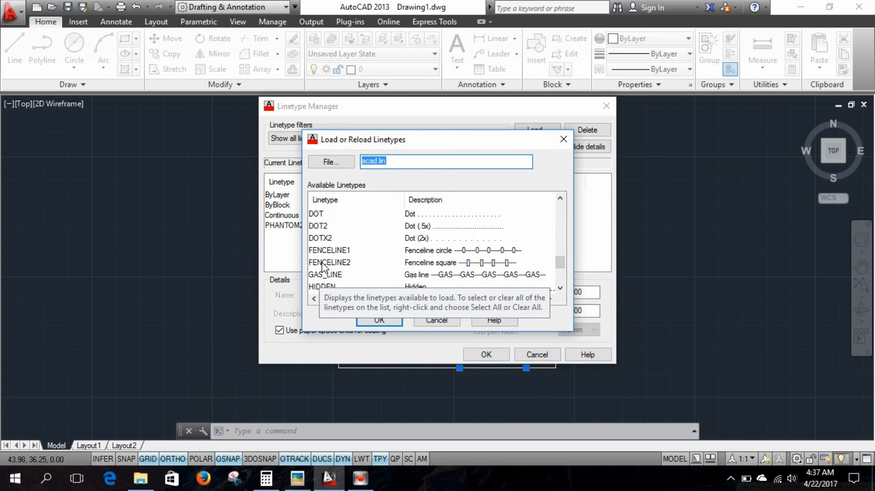
scroll(322, 253, up, 2)
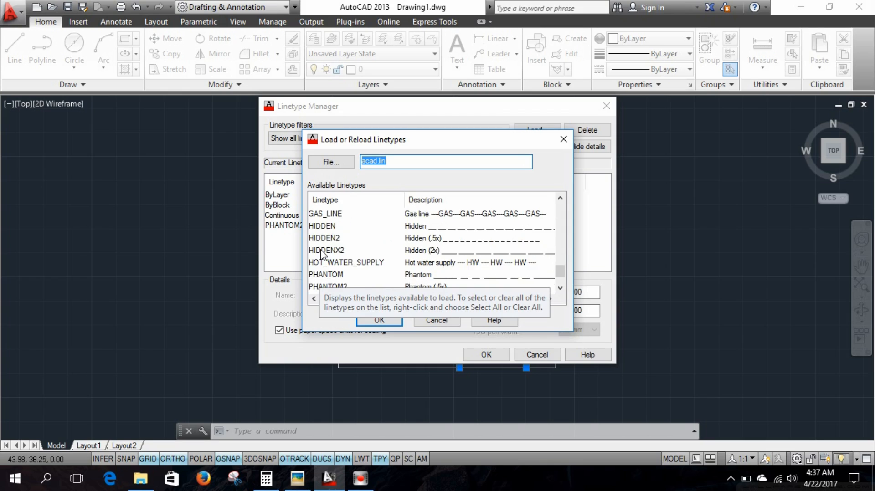
click(324, 262)
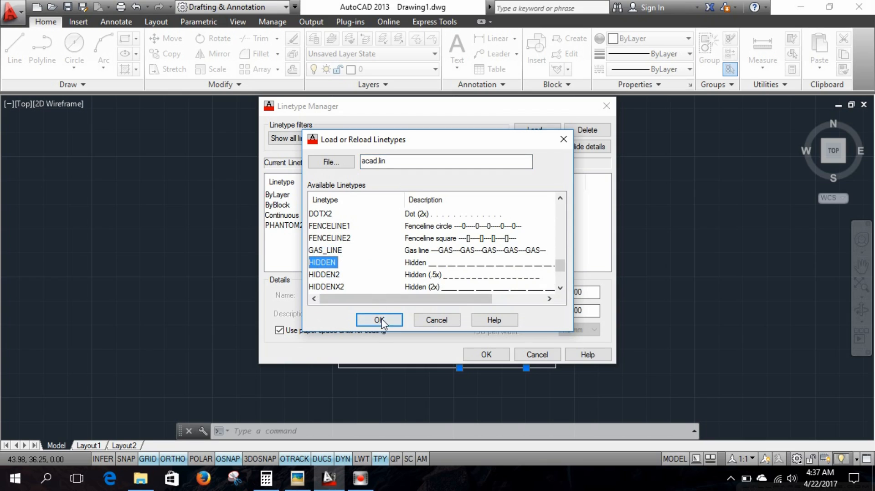
click(381, 319)
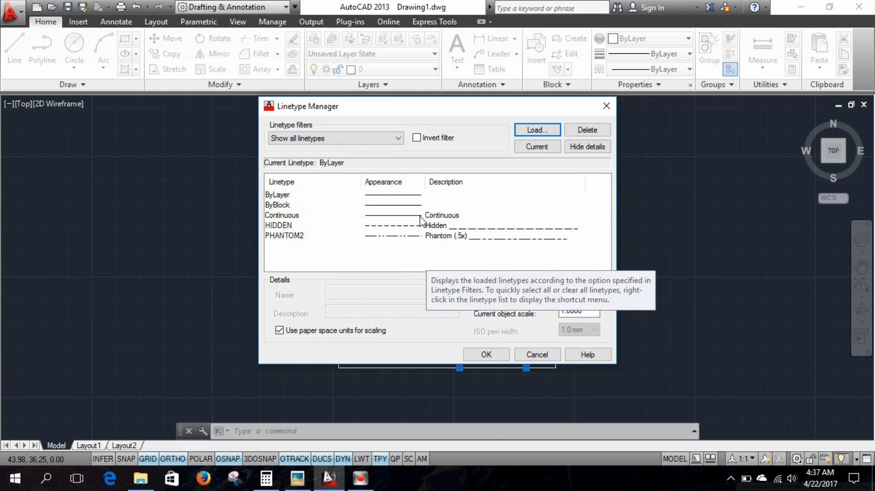
click(403, 227)
click(485, 356)
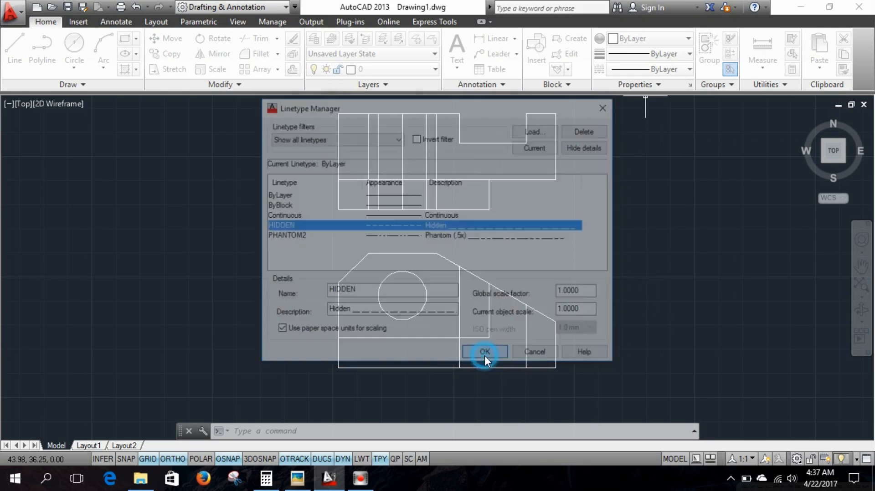
Apply the HIDDEN linetype to the upper view's two hole edges and horizontal step line, and the lower view's two slot lines
scroll(435, 212, down, 3)
mouse_move(465, 253)
middle_down()
mouse_move(439, 301)
mouse_move(474, 298)
middle_up()
scroll(440, 301, up, 2)
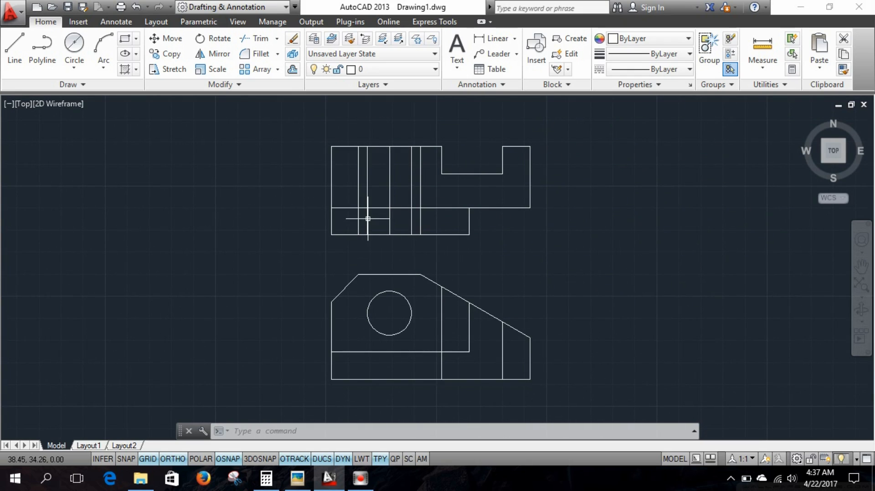
click(411, 218)
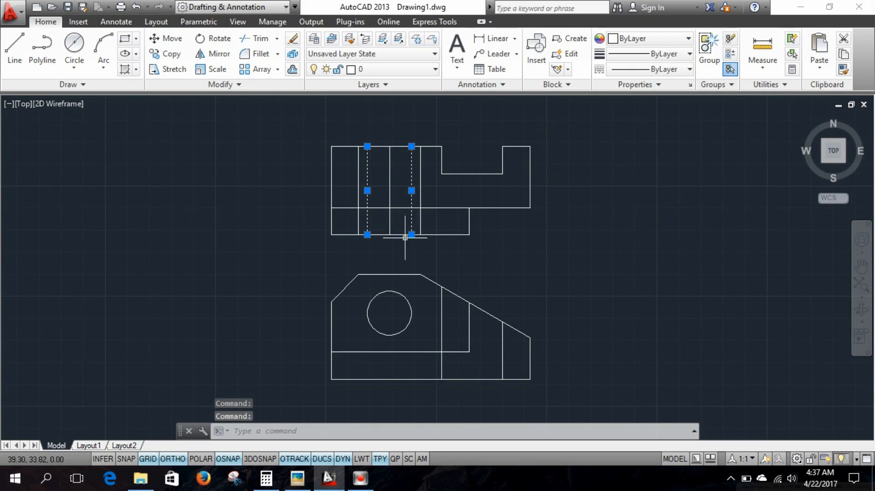
click(348, 210)
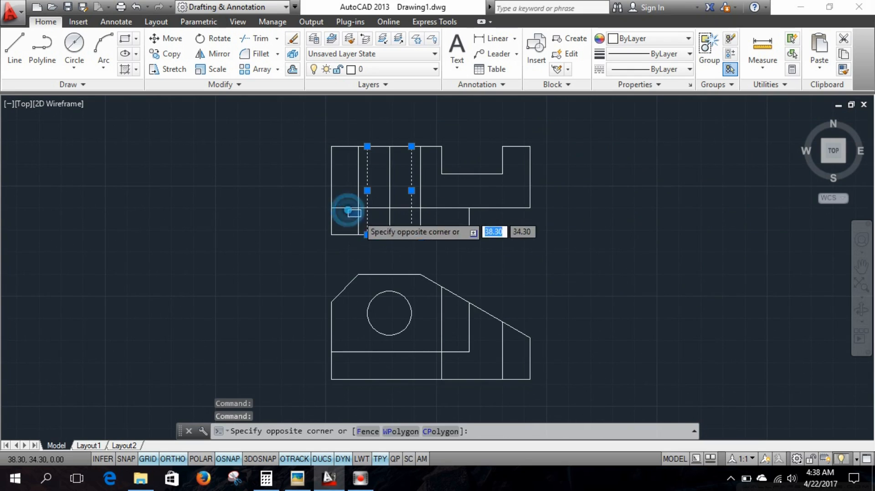
key(Escape)
click(345, 208)
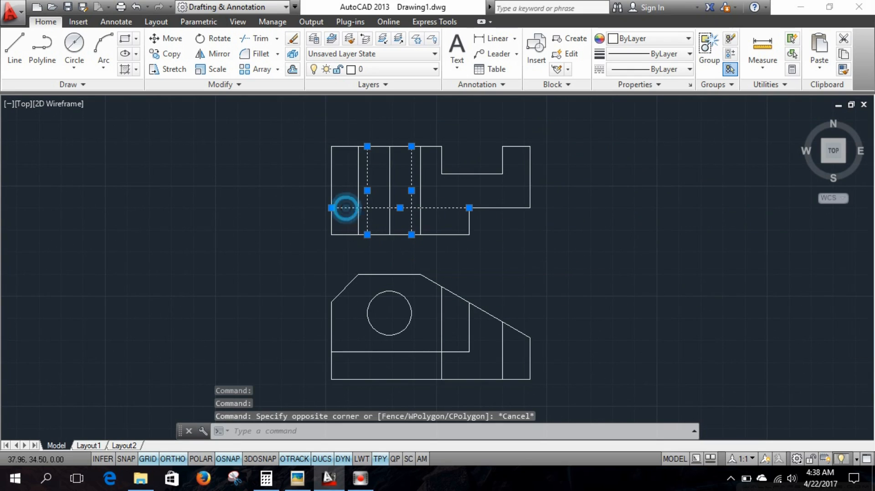
click(441, 315)
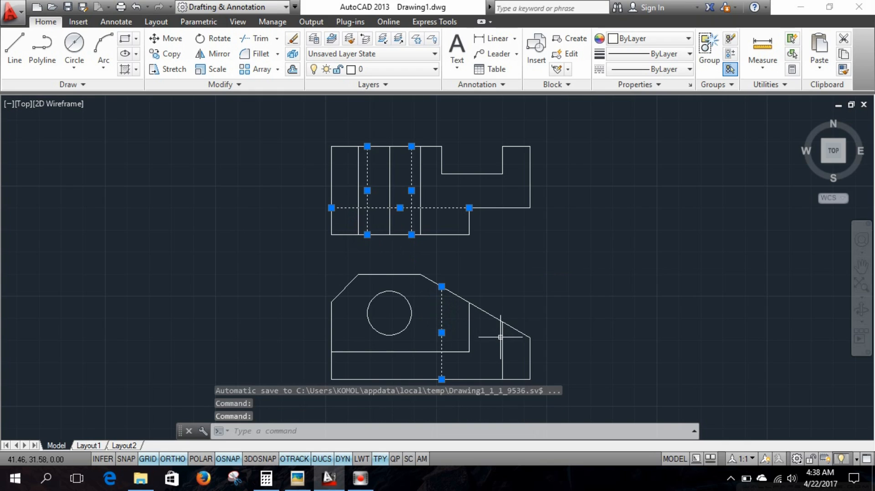
click(501, 337)
click(665, 69)
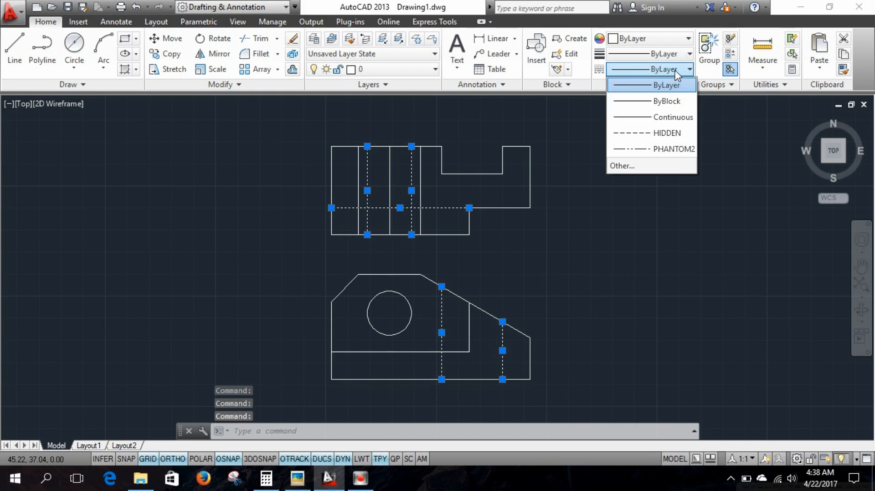
click(661, 133)
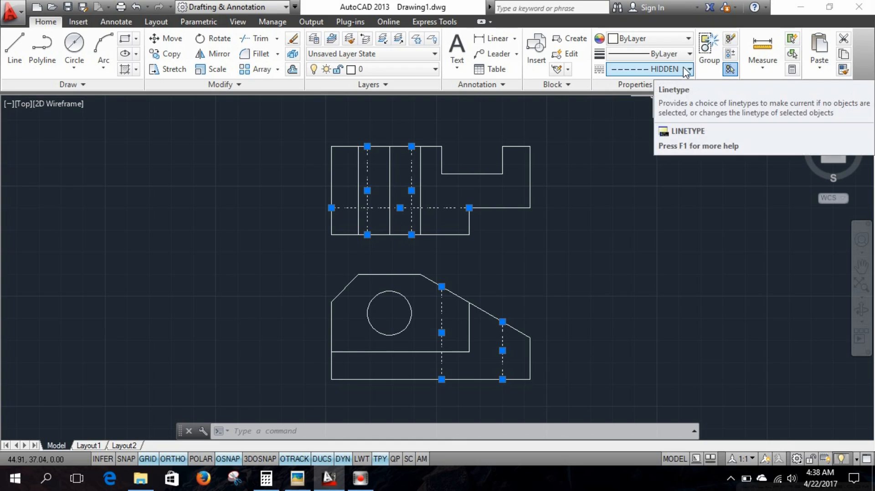
key(Escape)
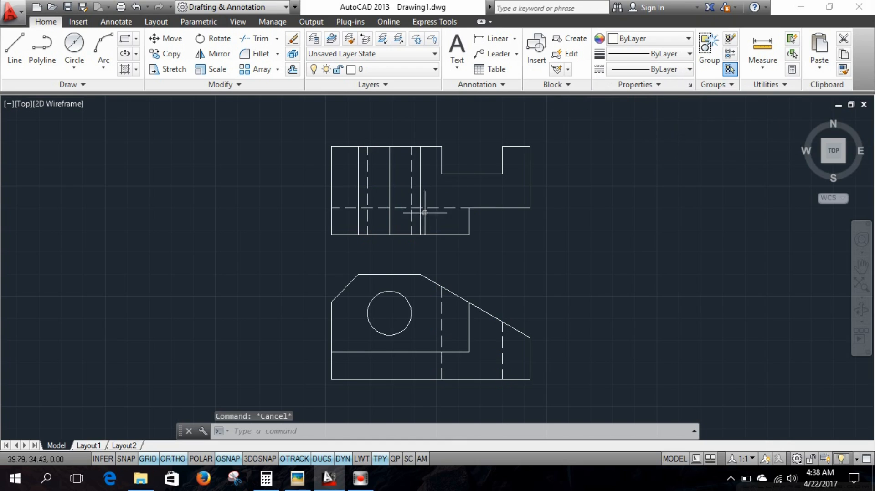
Load the CENTER linetype from acad.lin into the drawing
click(390, 189)
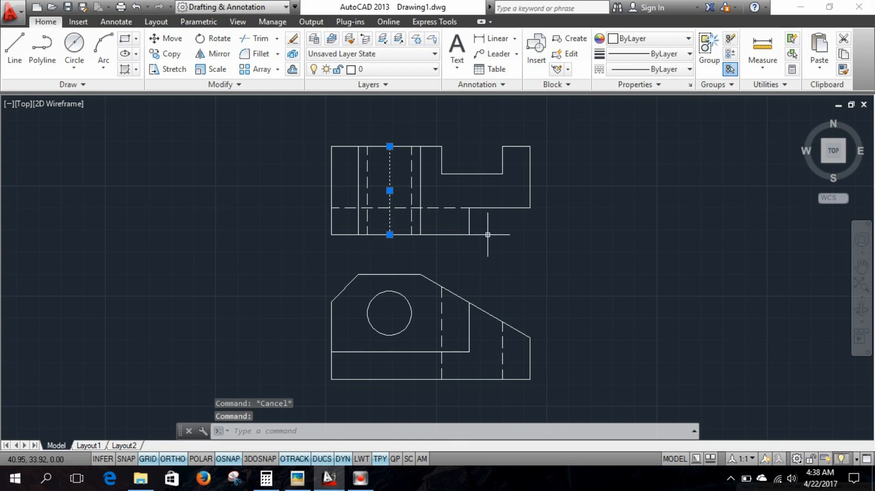
click(687, 69)
click(621, 165)
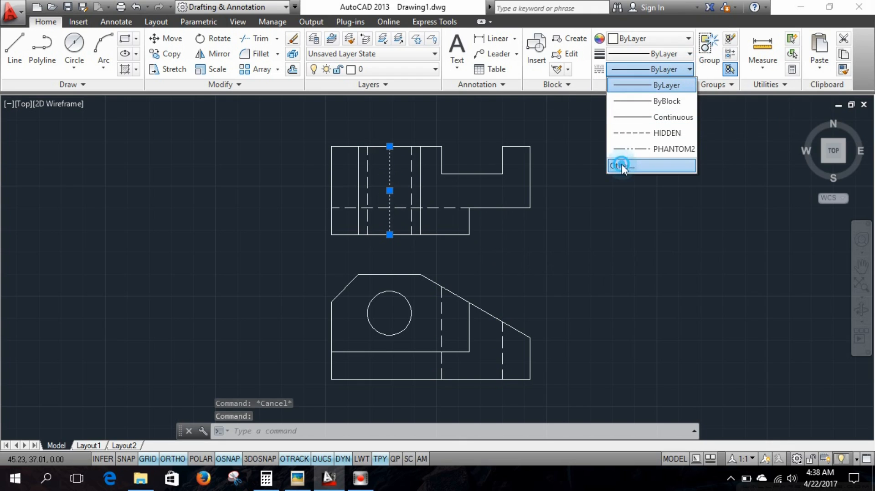
click(536, 131)
scroll(365, 263, down, 6)
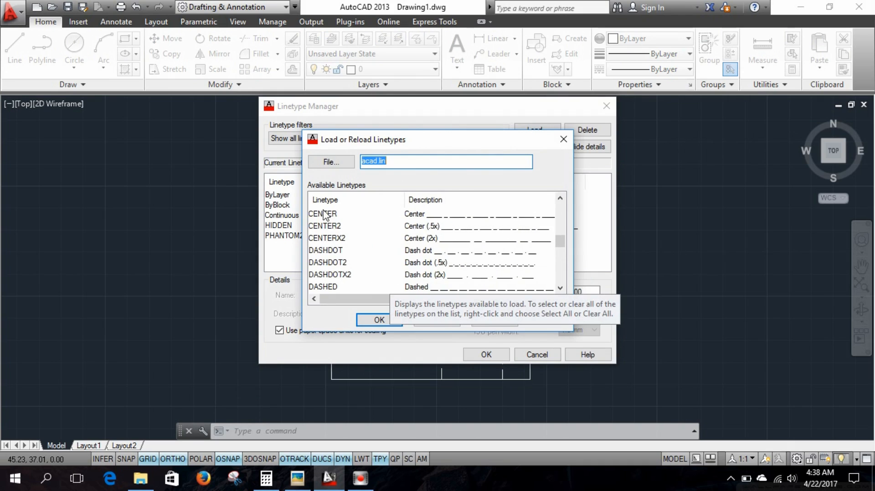
click(325, 214)
click(380, 320)
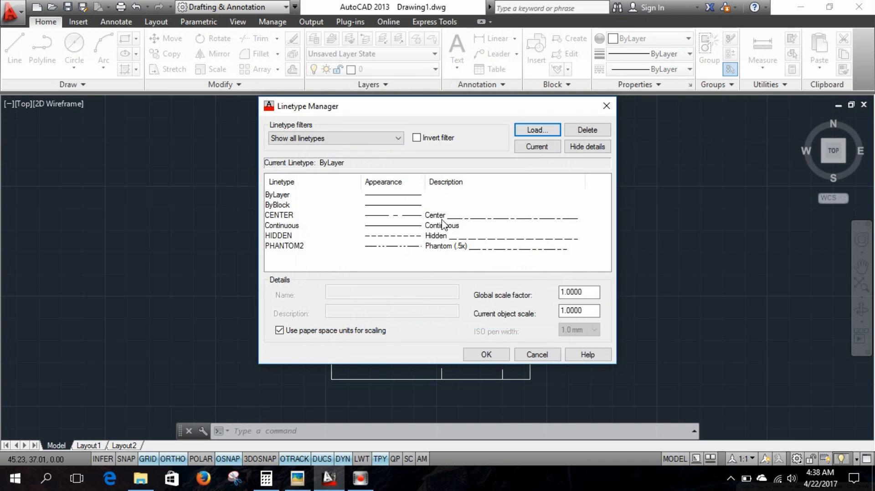
click(424, 217)
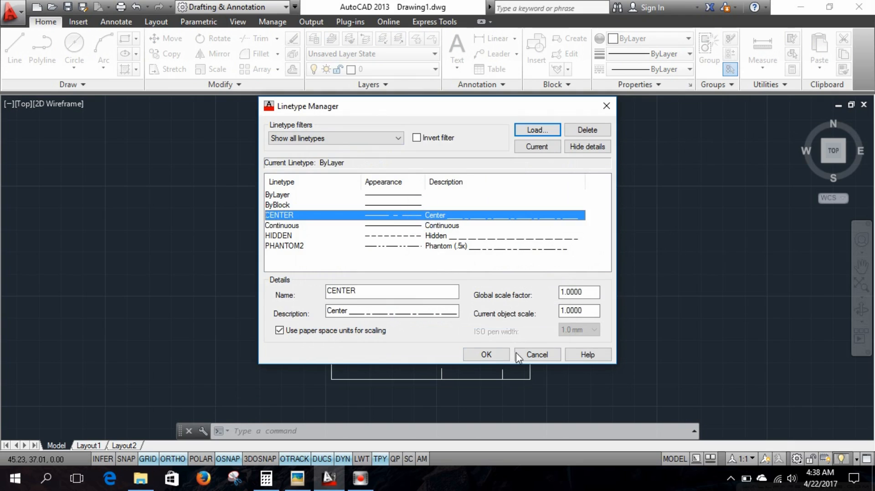
click(491, 358)
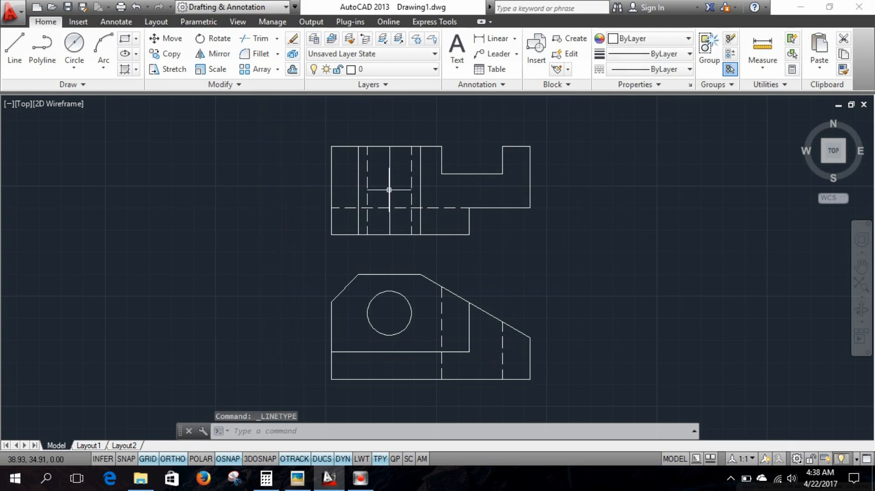
Apply the CENTER linetype to the vertical line midway between the hole's hidden edges in the upper view
click(389, 190)
click(689, 68)
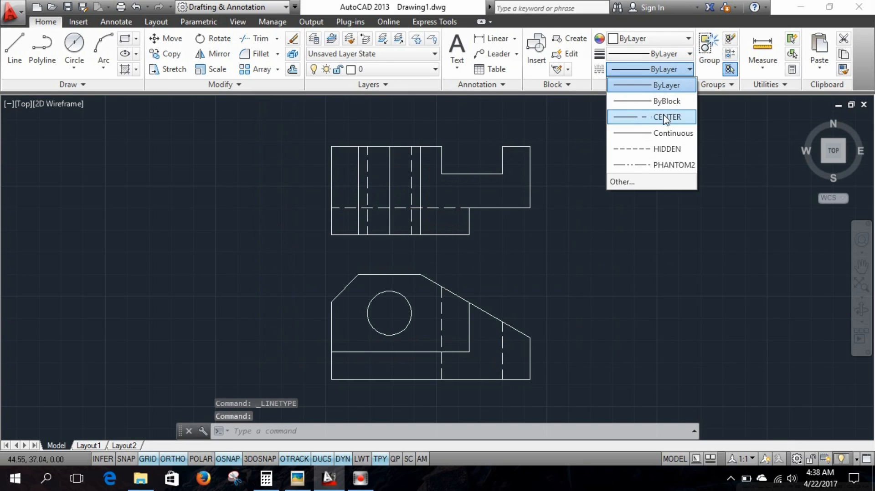
click(661, 117)
key(Escape)
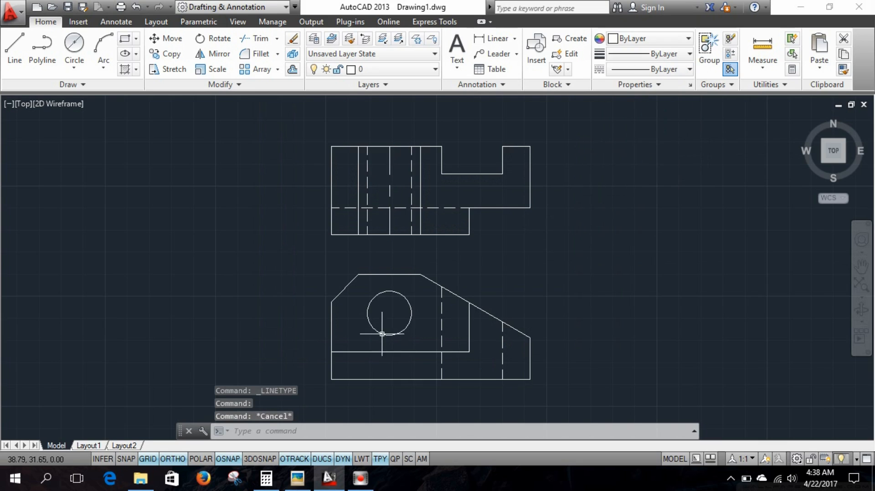
middle_drag(419, 331, 434, 291)
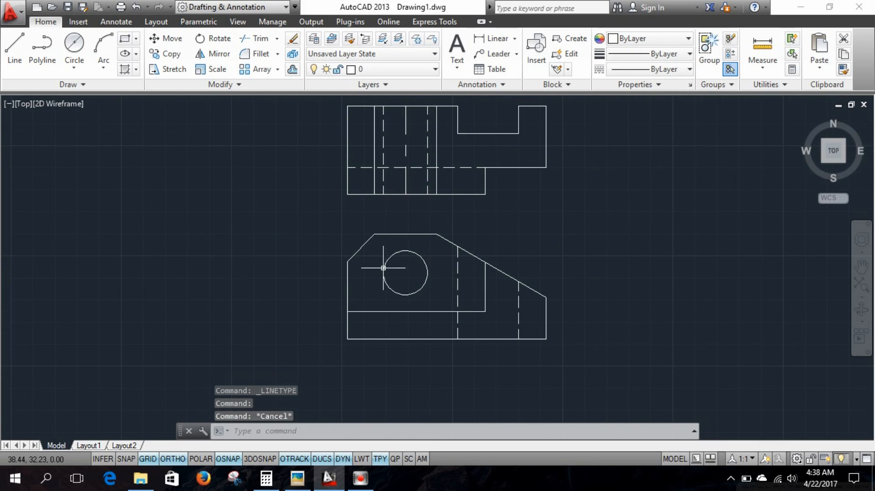
click(297, 478)
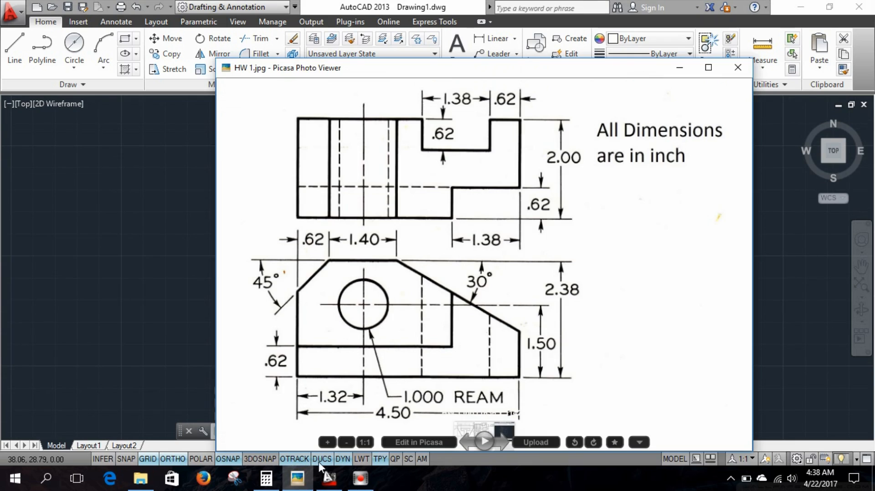
click(329, 478)
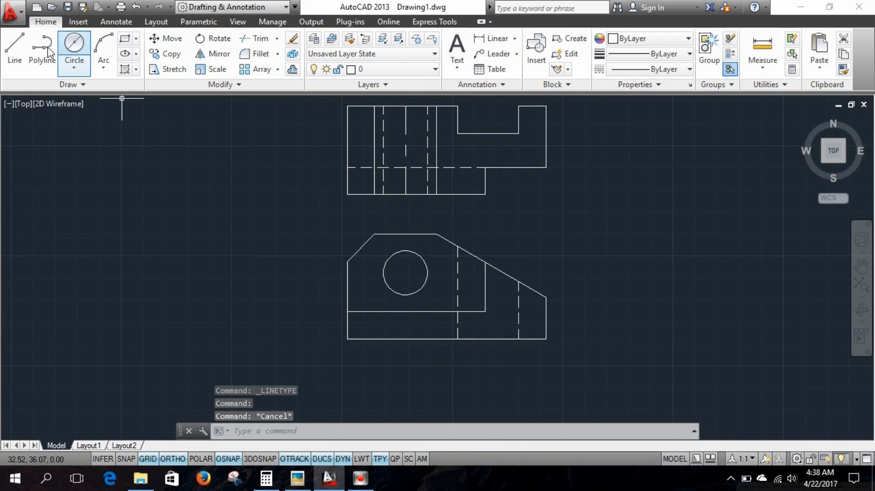
click(18, 51)
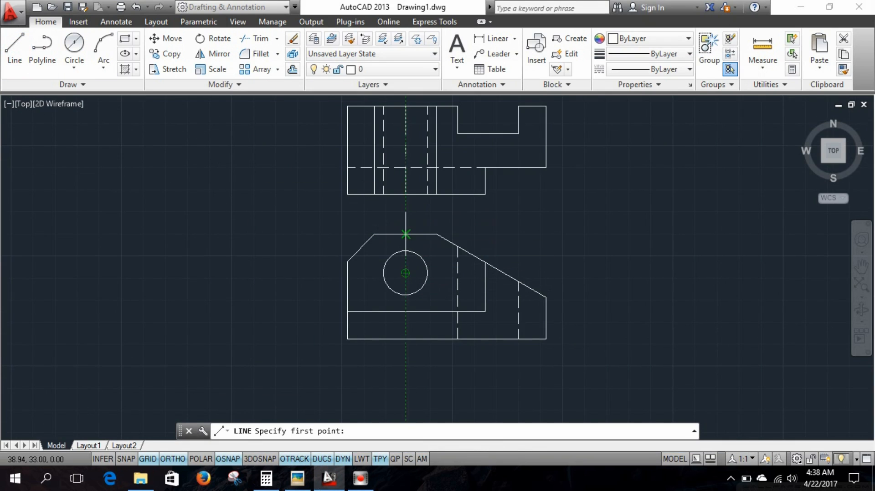
click(406, 235)
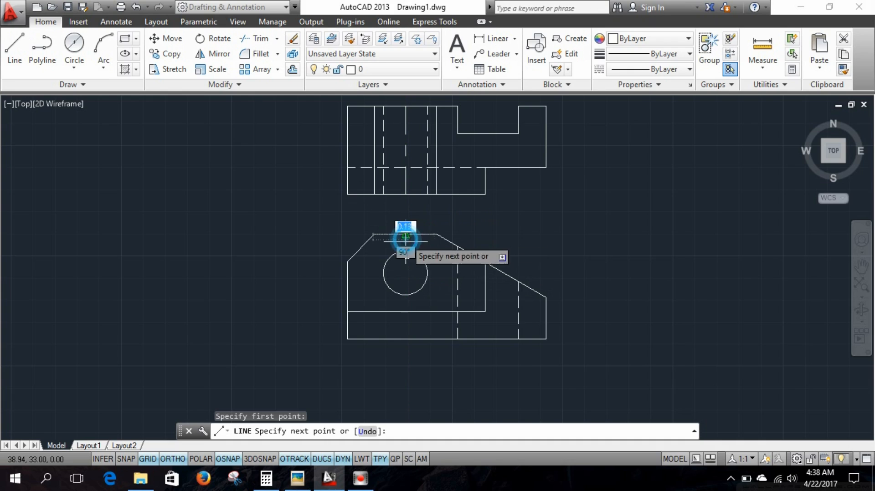
click(415, 299)
key(Escape)
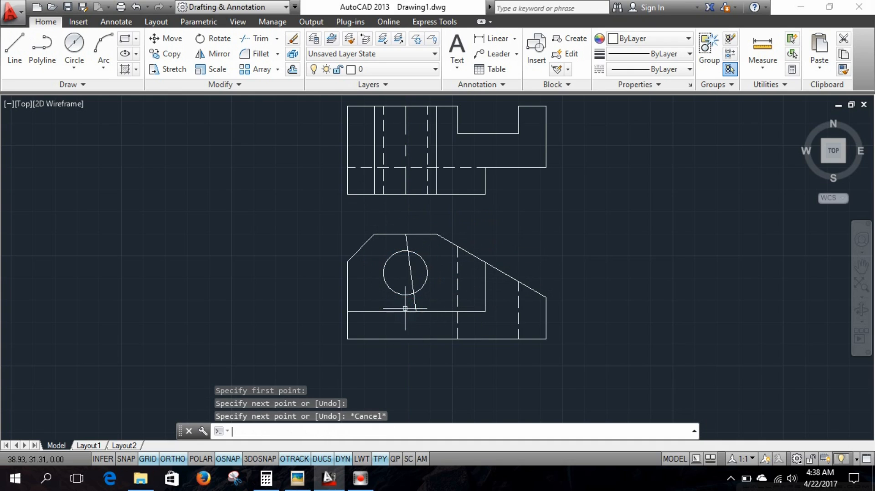
click(414, 301)
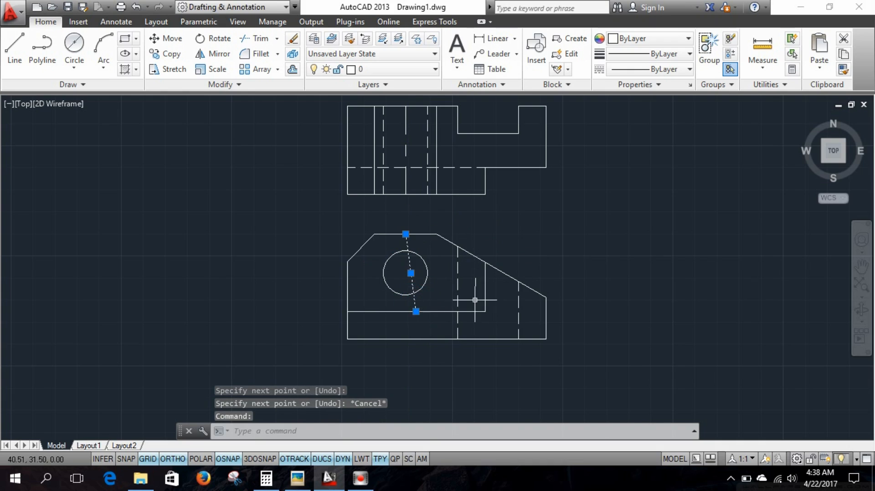
key(Delete)
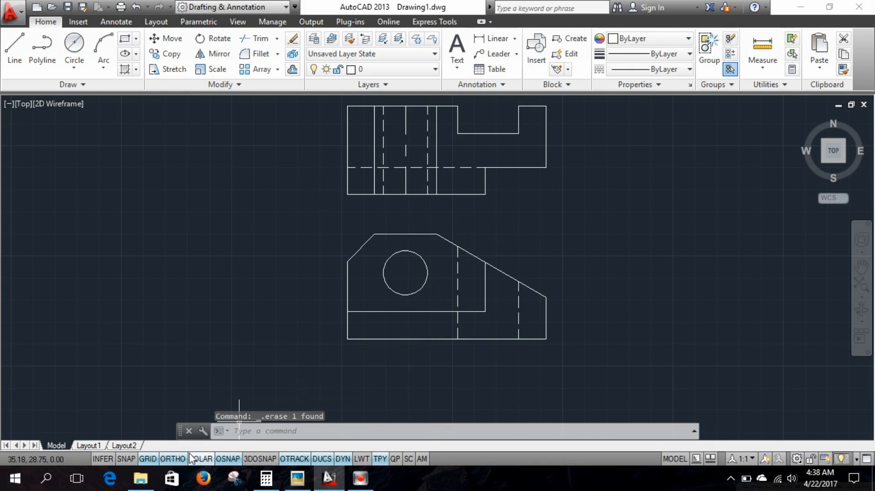
Draw a vertical and a horizontal line through the circle's center in the lower view, each extending a little beyond the circle
click(15, 51)
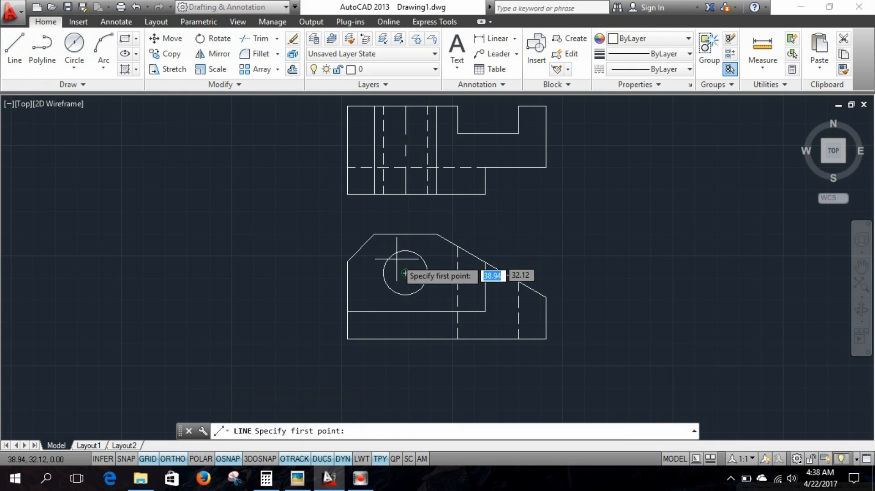
click(405, 242)
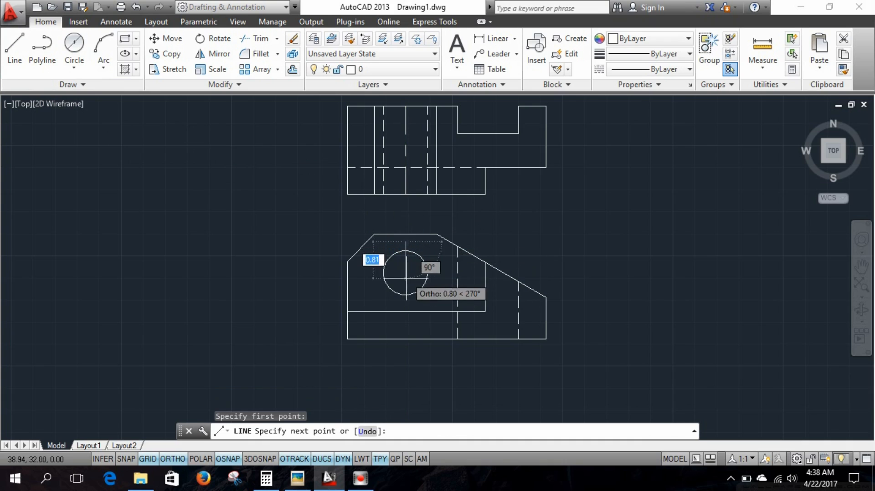
click(405, 303)
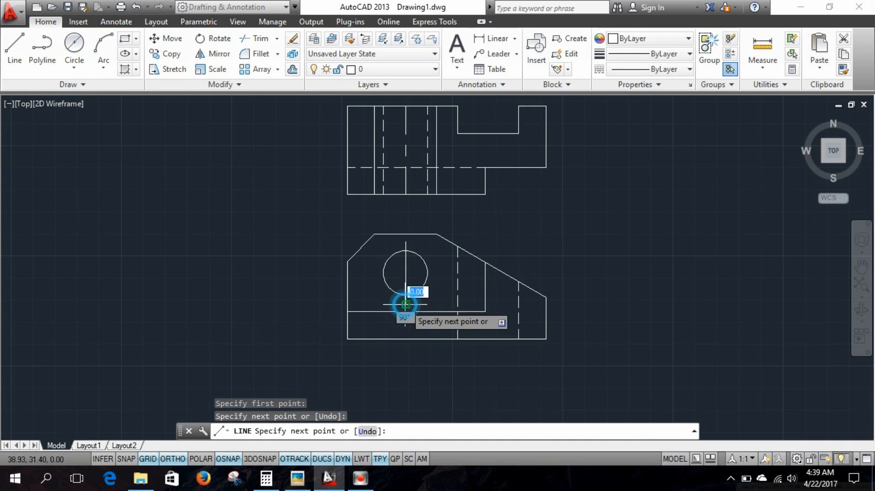
key(Escape)
click(11, 47)
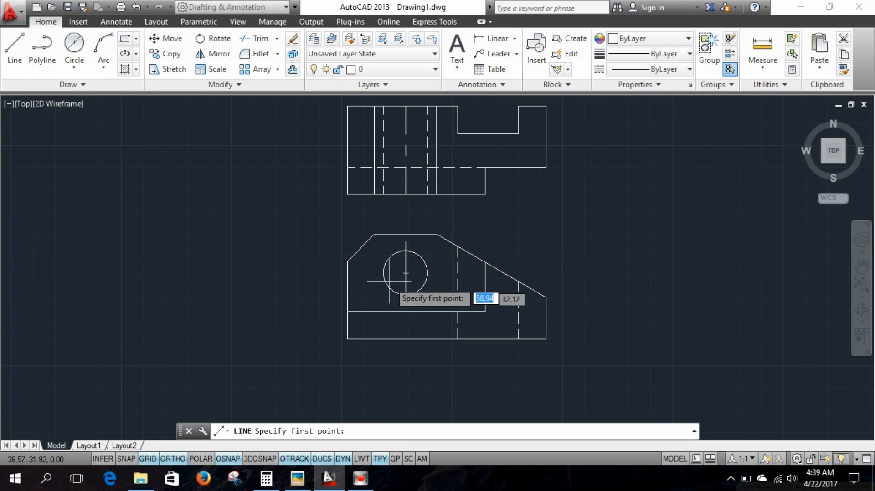
click(362, 274)
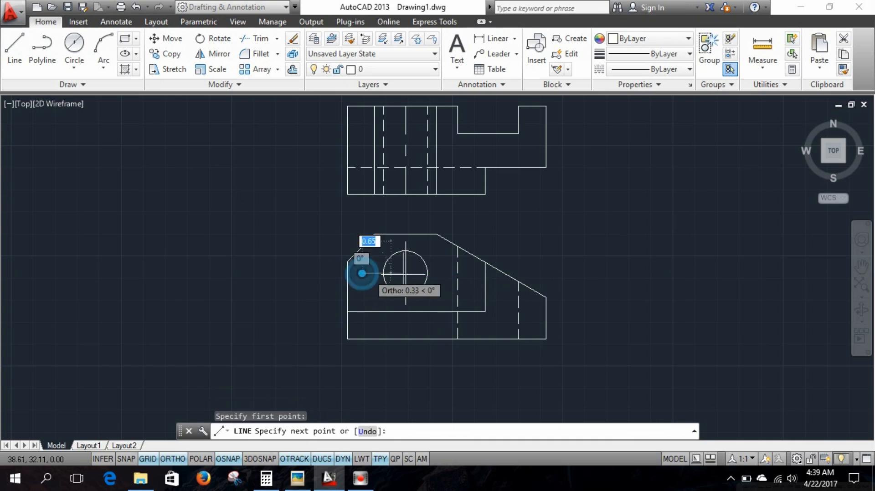
click(443, 274)
key(Escape)
Move the horizontal line by its midpoint onto the circle's center
click(415, 274)
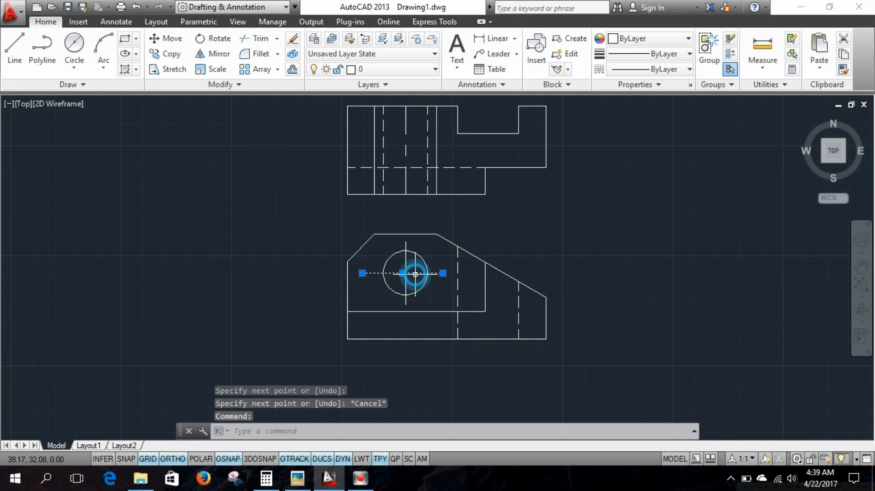
click(406, 288)
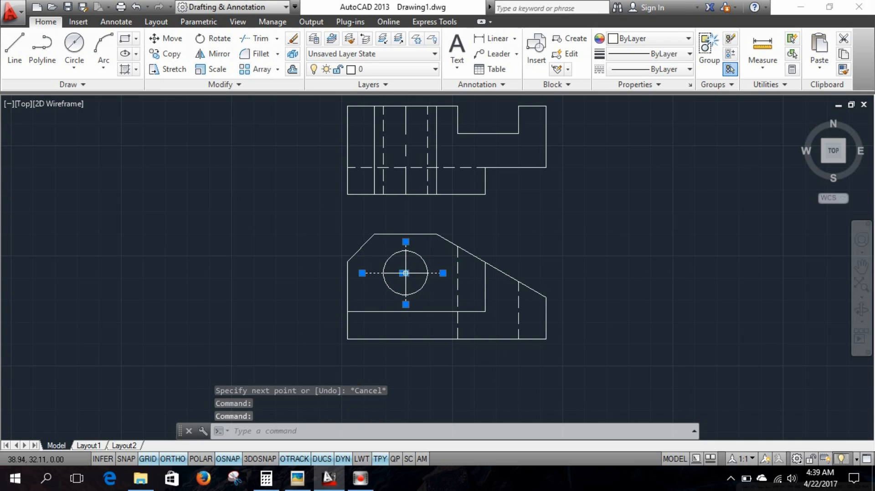
key(Escape)
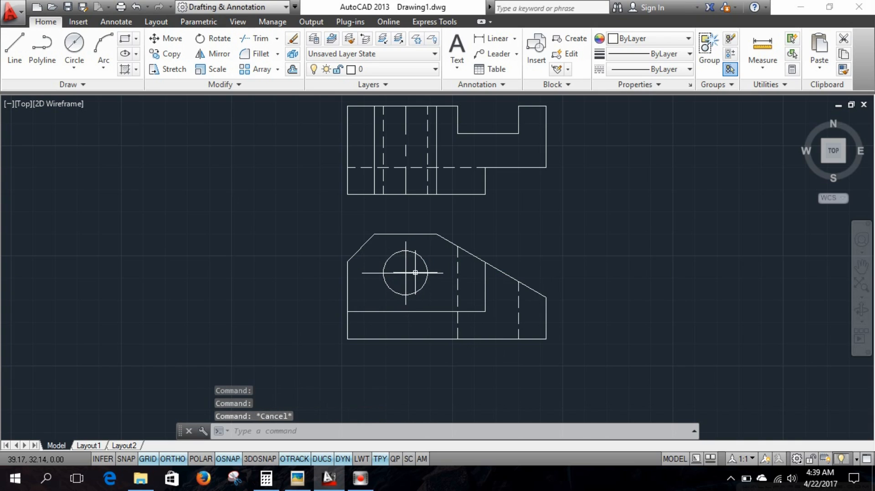
click(411, 273)
click(402, 273)
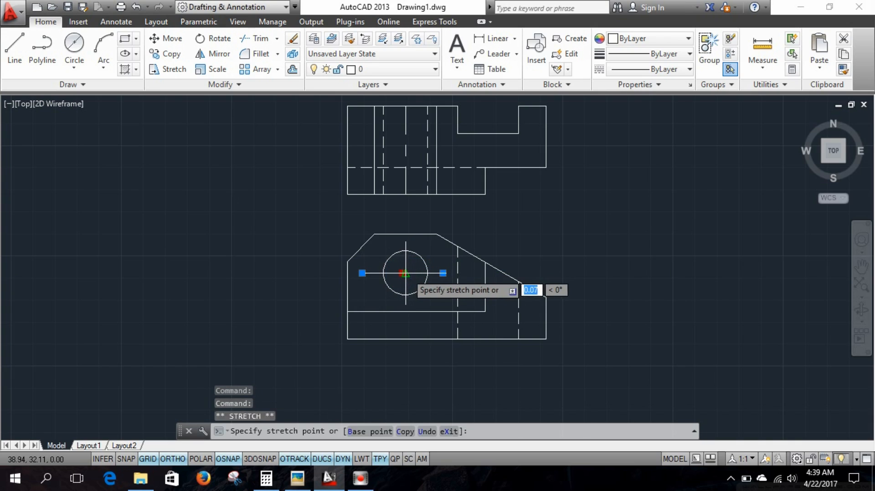
key(Escape)
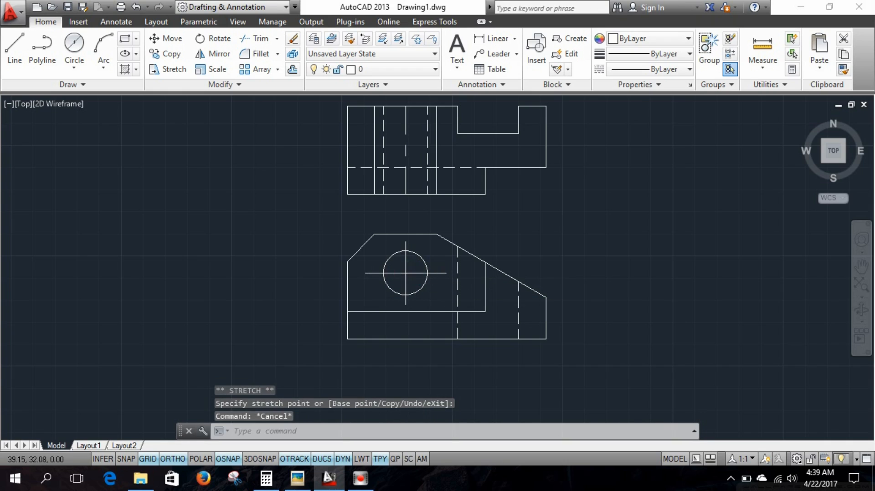
Apply the CENTER linetype to the vertical and horizontal lines through the circle in the lower view
click(415, 274)
click(405, 284)
click(682, 68)
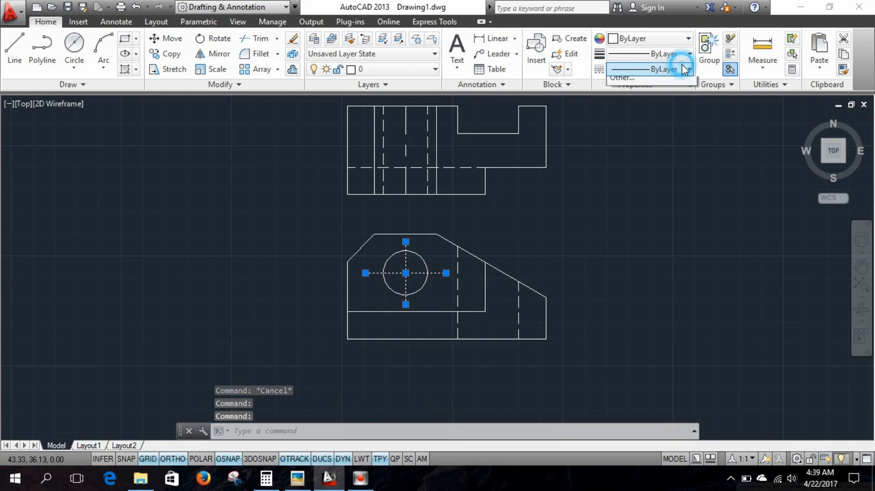
click(665, 122)
key(Escape)
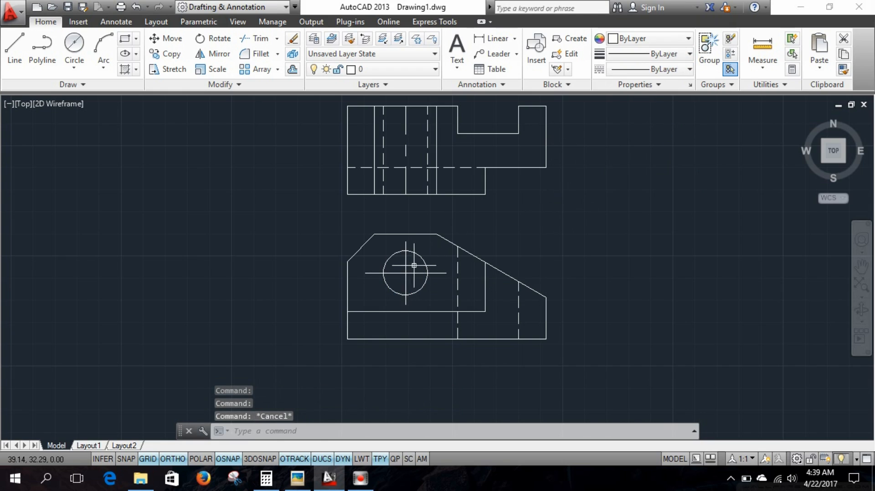
Set the linetype scale of the circle's two center lines to 0.5, keeping the CENTER linetype
click(405, 262)
click(417, 273)
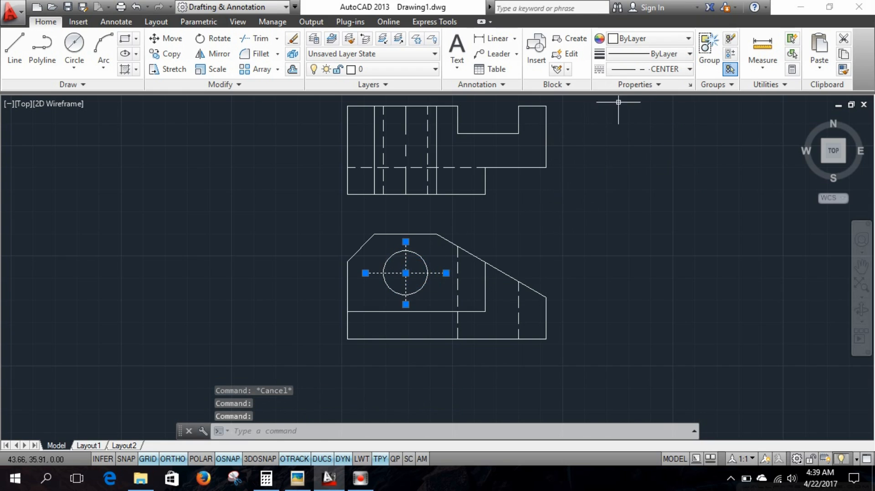
click(673, 69)
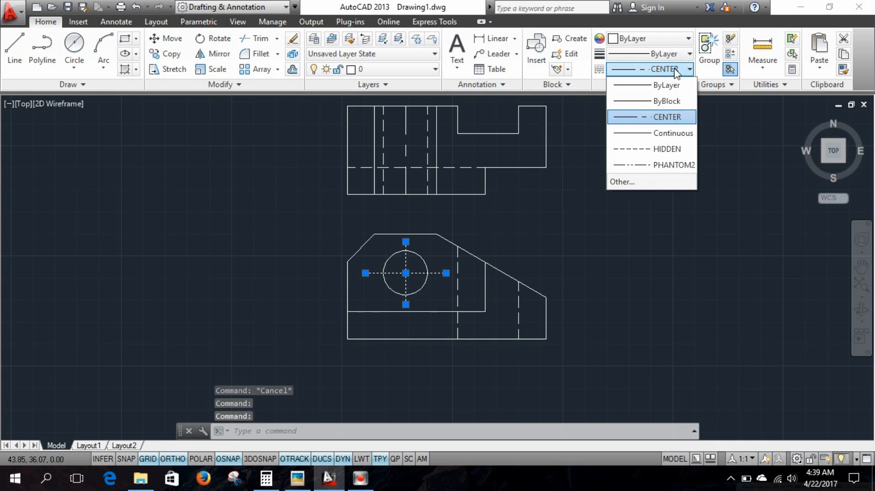
click(665, 119)
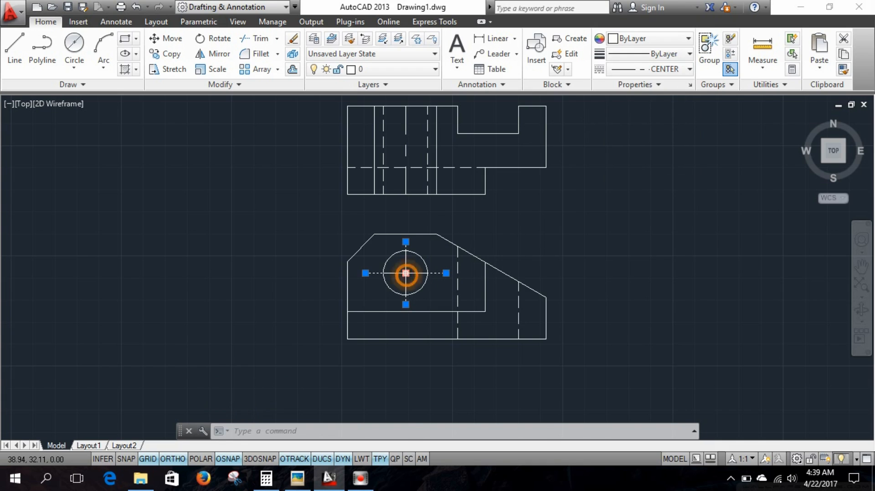
right_click(405, 275)
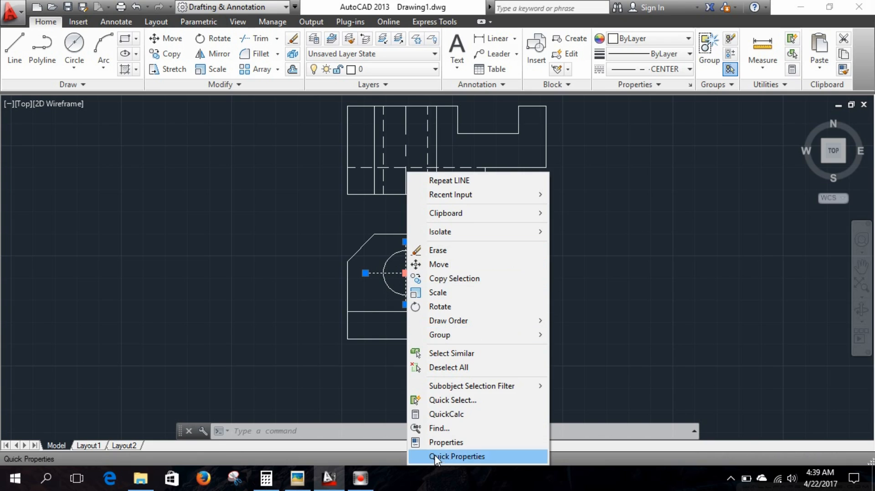
click(436, 443)
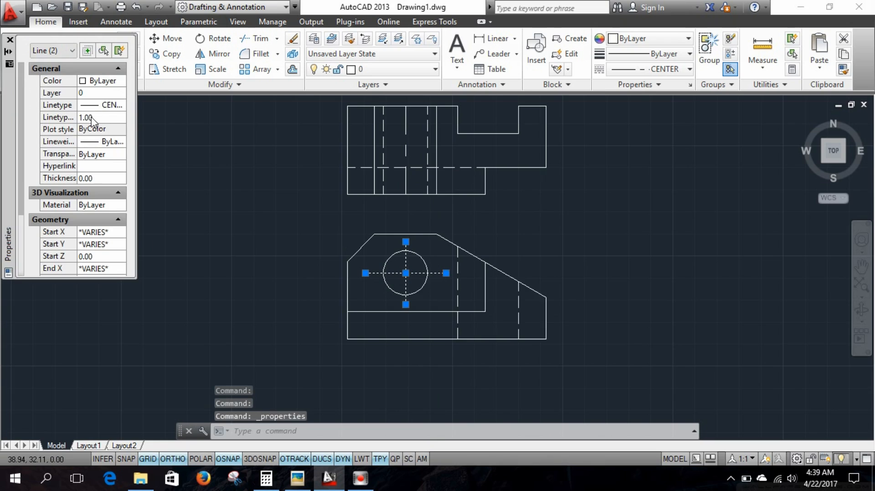
click(89, 117)
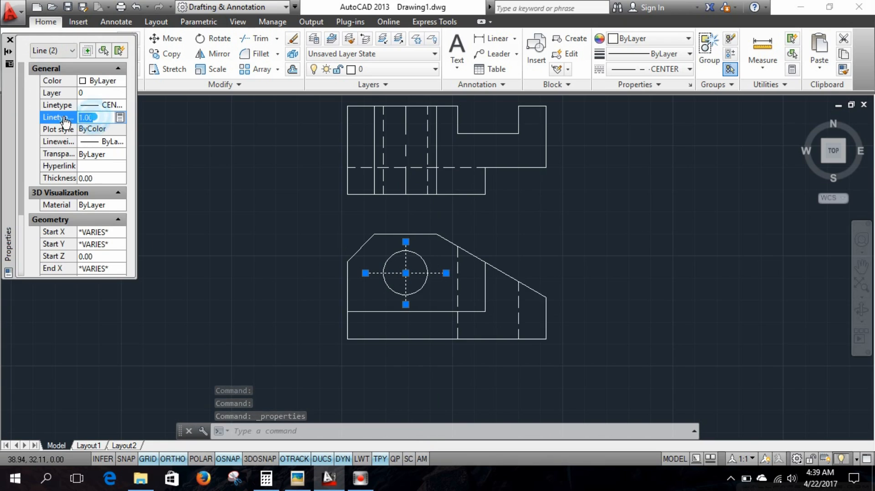
text(.)
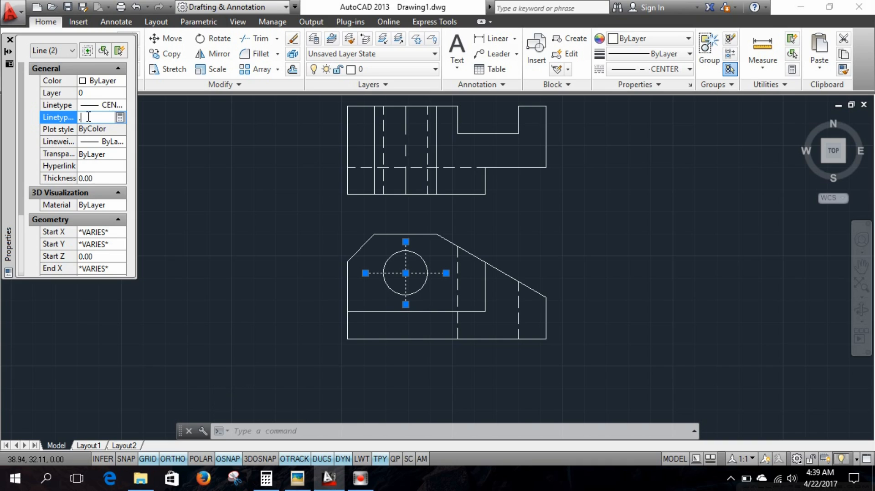
text(5)
key(Return)
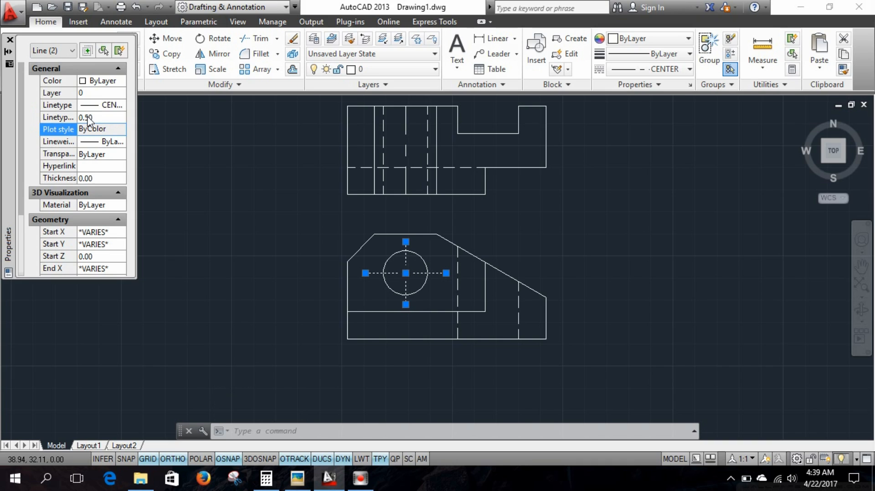
click(9, 41)
key(Escape)
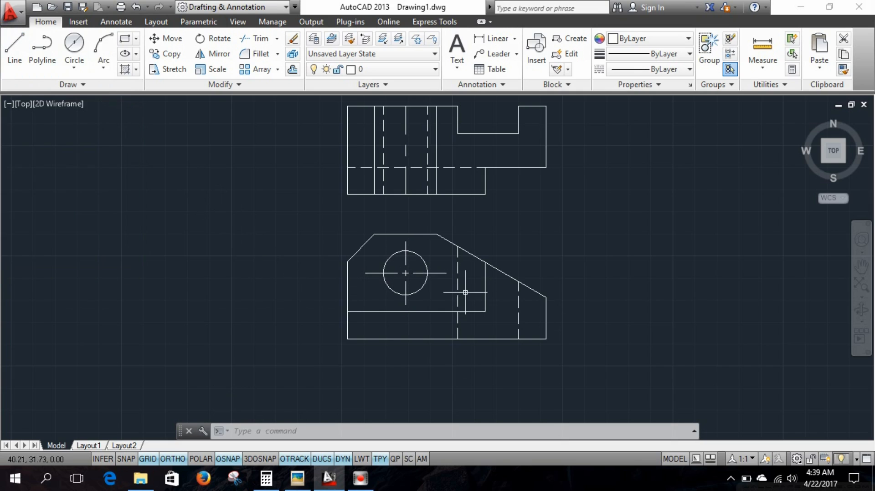
Compare the finished views with the HW 1.jpg reference image placed beside the drawing, including its dimensions and center lines
click(297, 478)
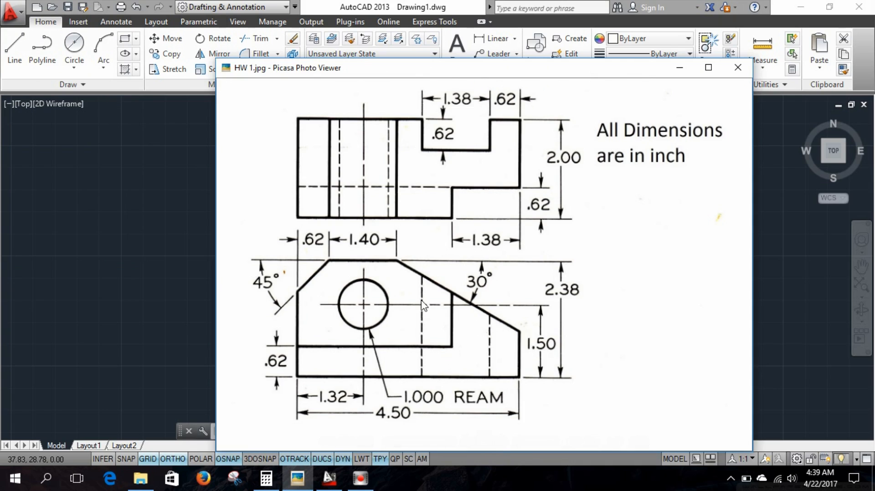
mouse_move(605, 208)
mouse_down()
mouse_move(191, 210)
mouse_move(209, 197)
mouse_move(285, 203)
mouse_up()
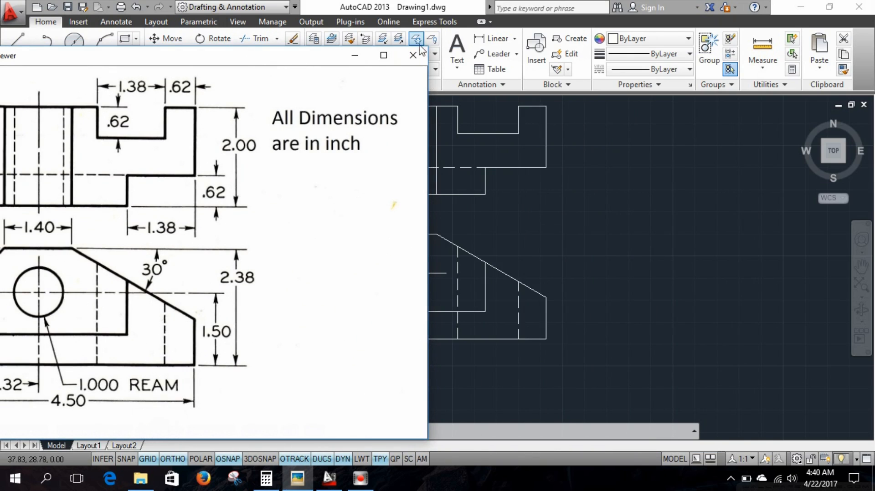
drag(428, 47, 247, 94)
drag(186, 143, 273, 112)
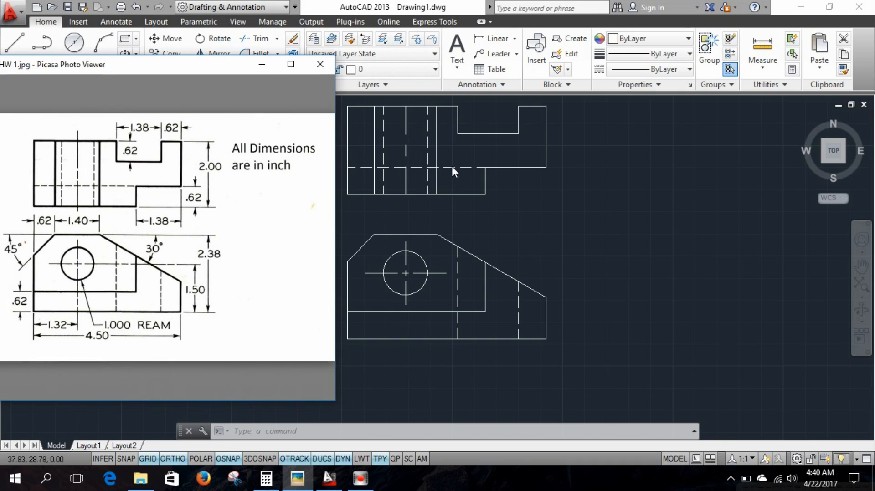
mouse_move(223, 298)
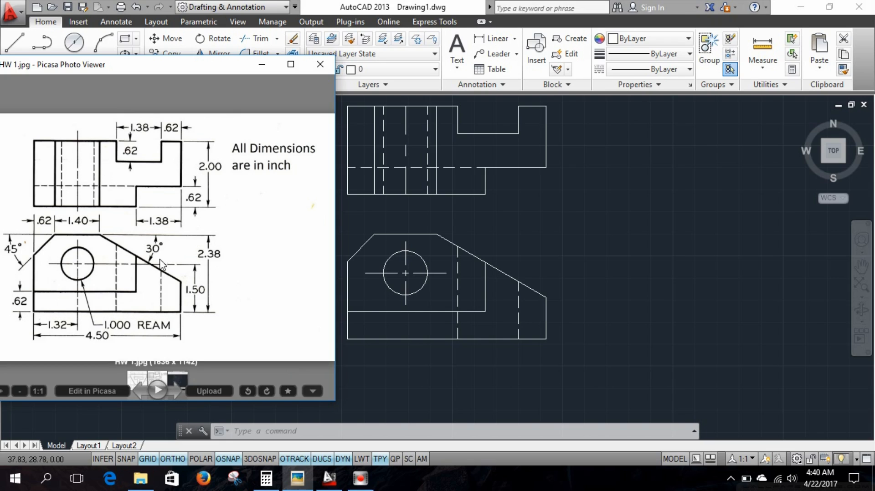
click(259, 67)
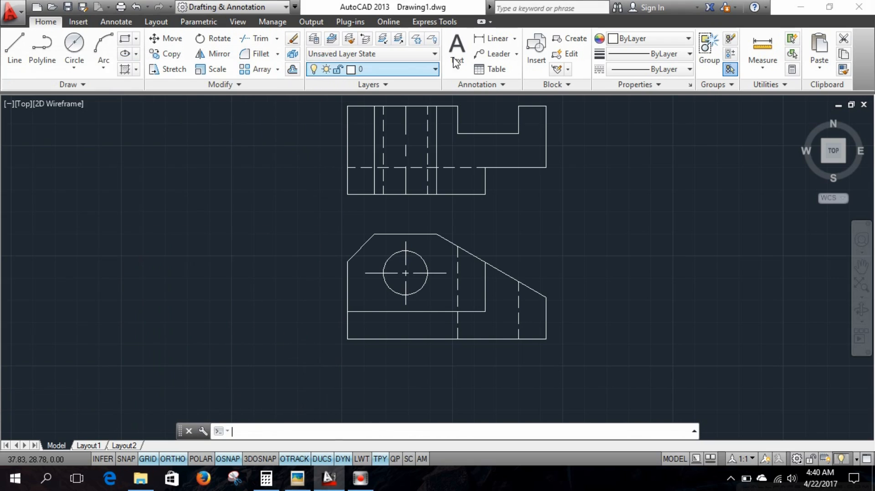
Add a vertical linear dimension for the upper view's overall height, placed to the right of the part
click(514, 40)
click(490, 61)
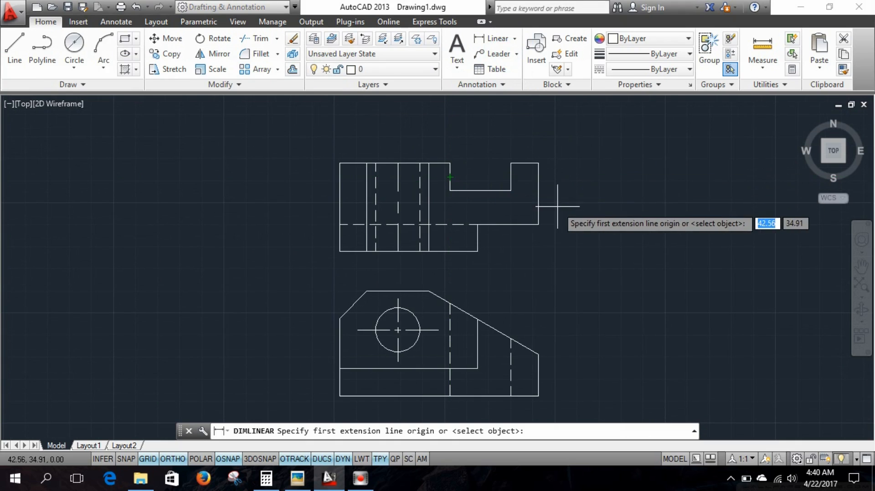
click(538, 163)
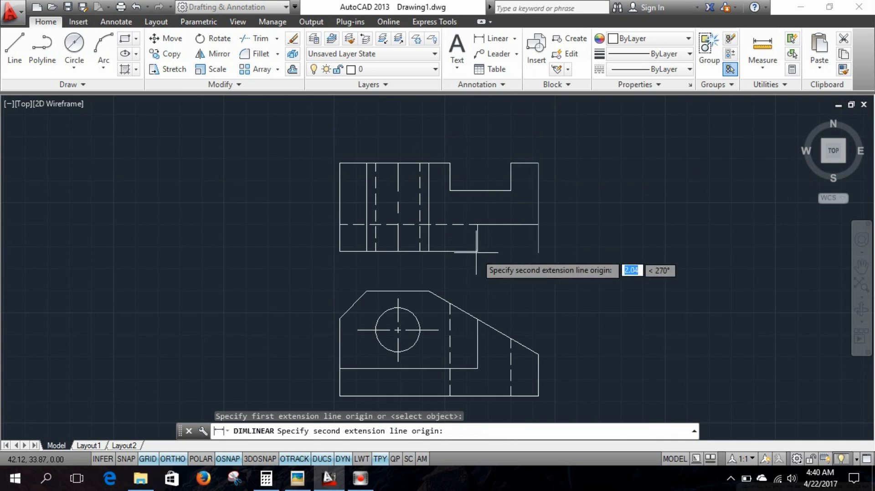
click(477, 251)
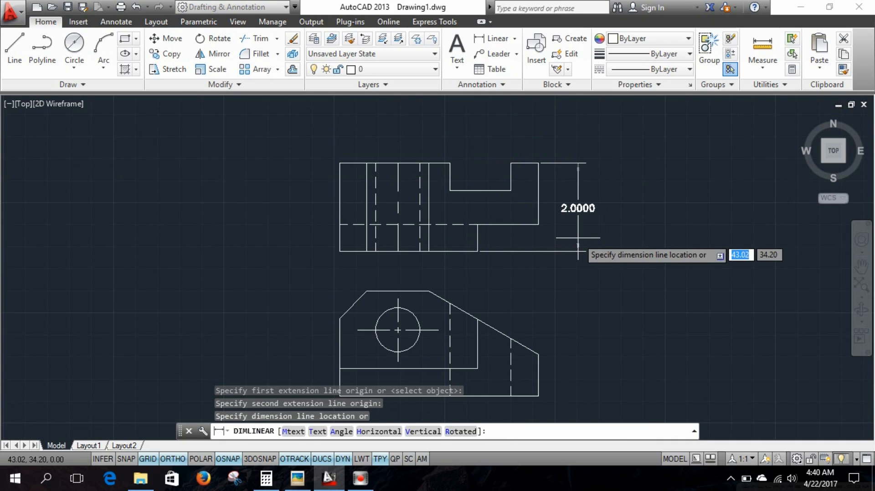
click(574, 237)
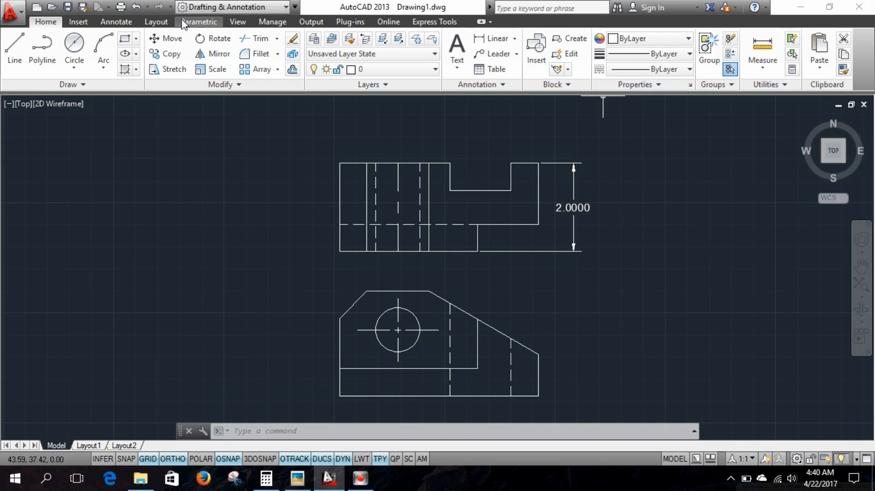
Set the linear primary units precision of the Standard dimension style to 0.00
click(127, 20)
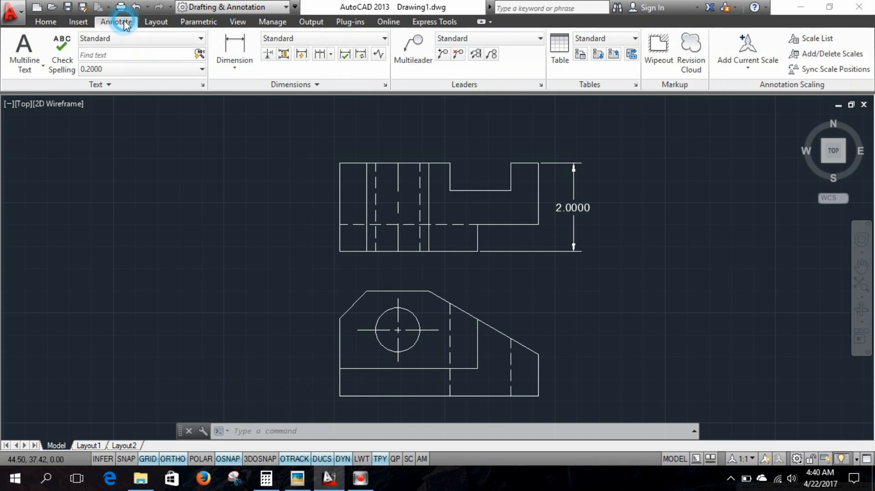
click(385, 85)
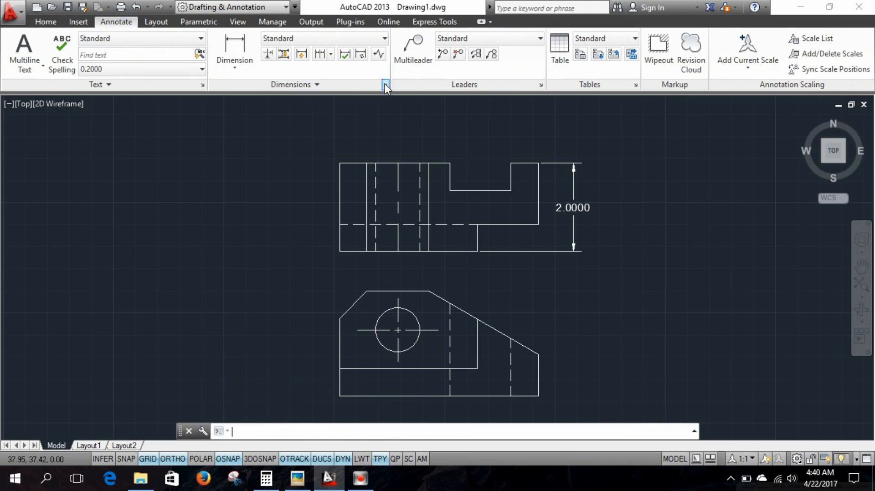
click(572, 210)
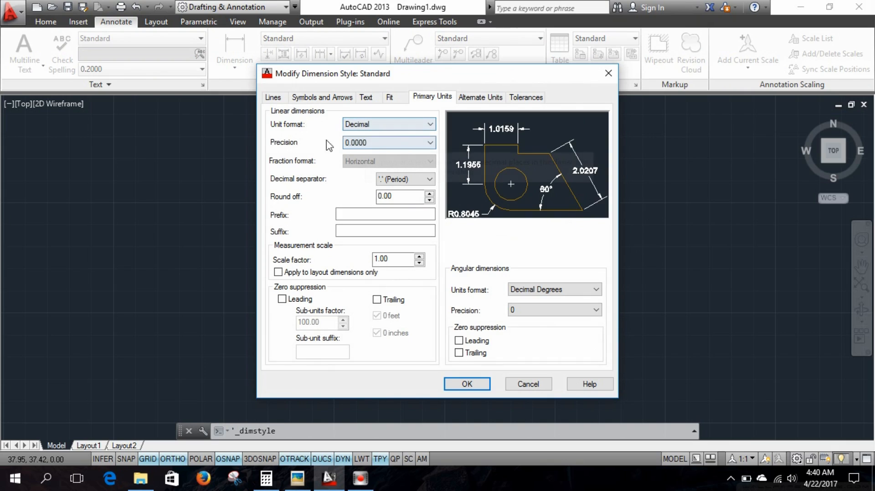
click(372, 143)
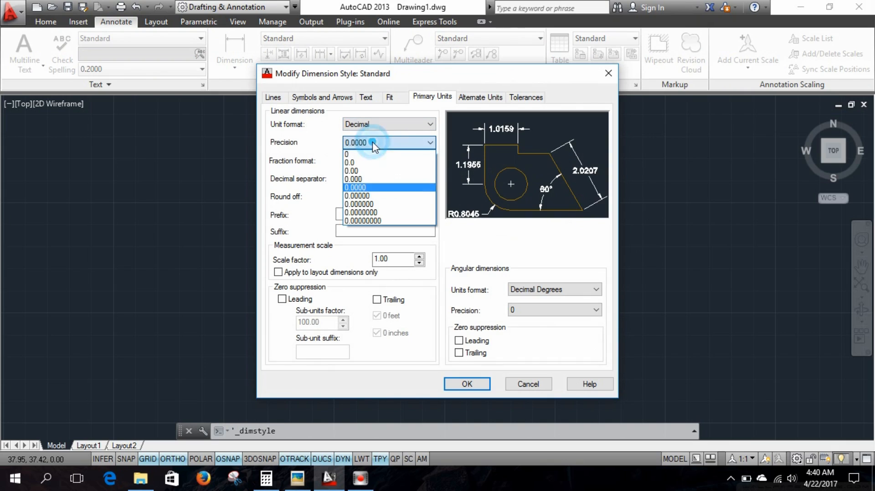
click(362, 170)
click(467, 385)
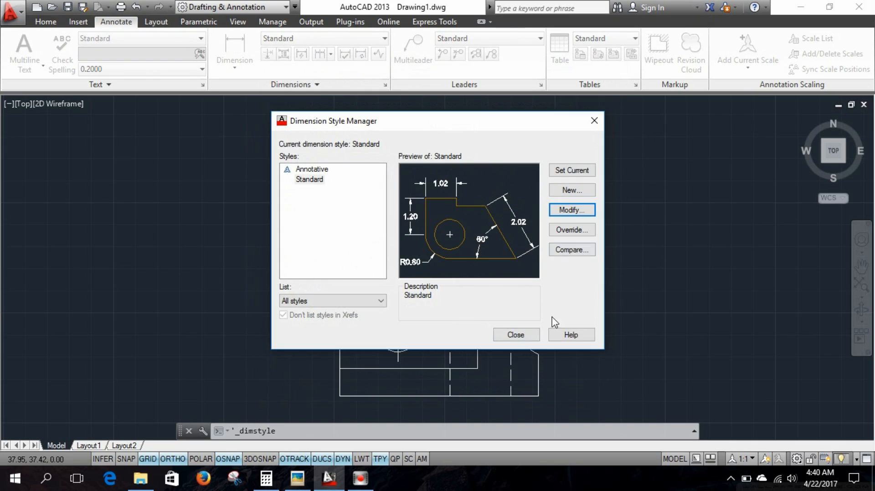
click(517, 334)
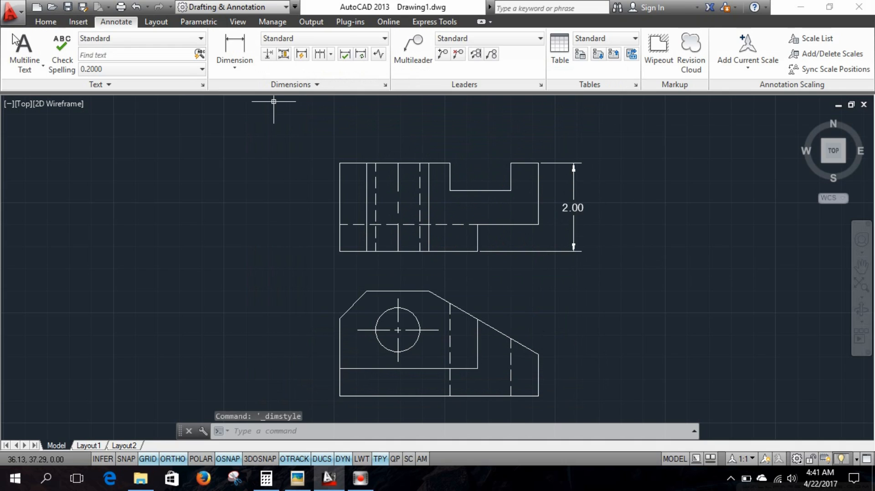
Add a horizontal linear dimension above the raised section to the right of the slot in the upper view
click(45, 21)
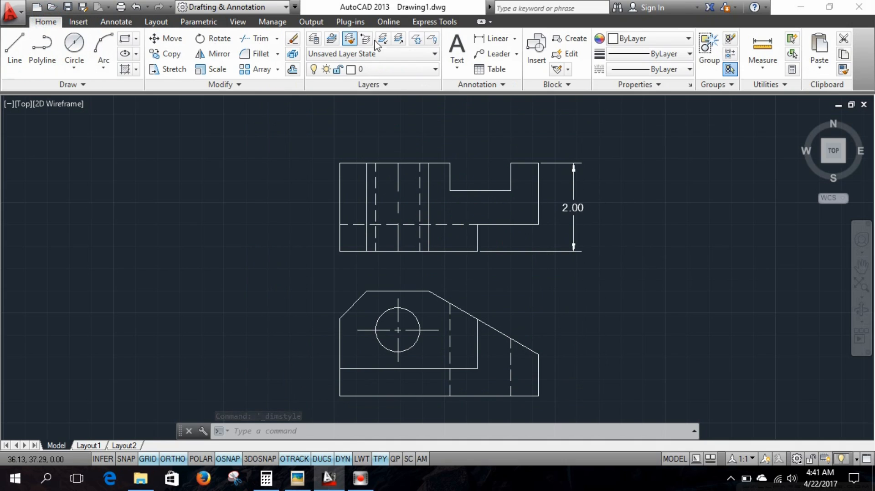
click(514, 38)
click(502, 60)
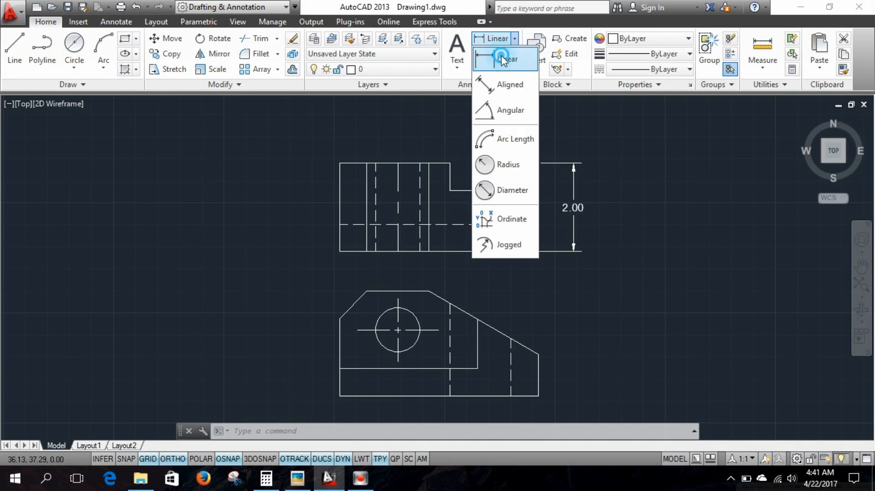
click(511, 162)
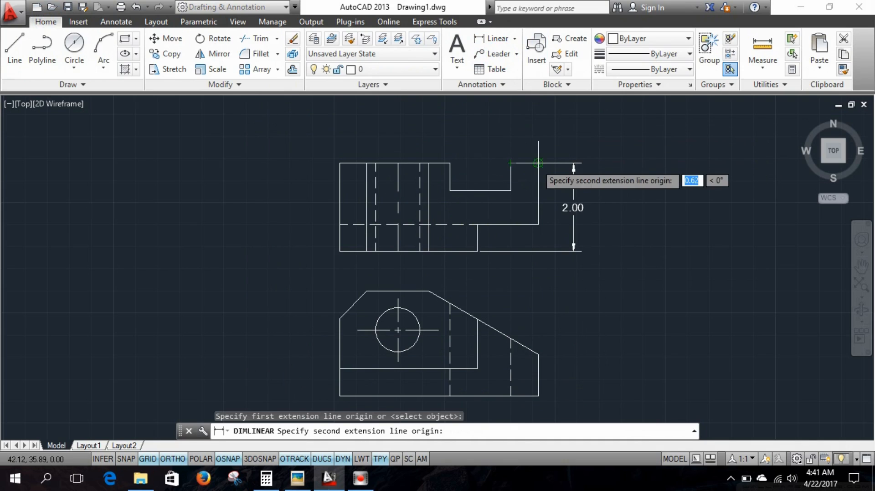
click(538, 163)
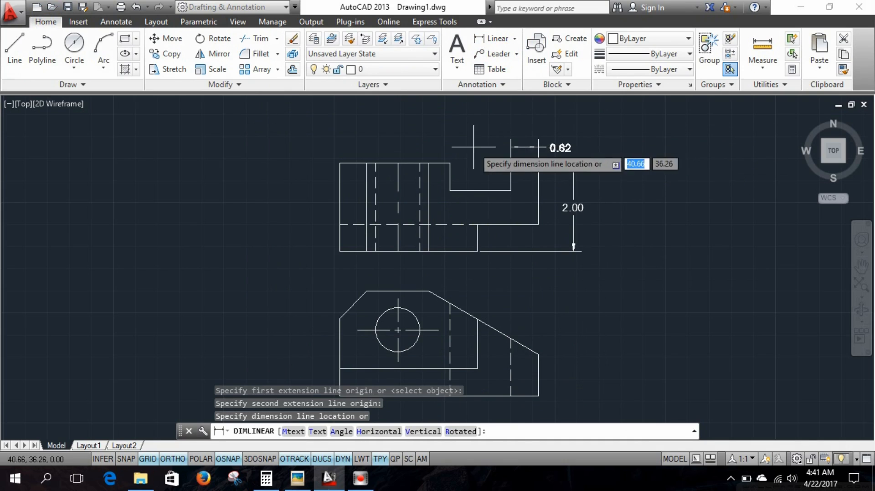
click(528, 152)
Try the raised section's width dimension text between its extension lines, and move it back outside to the right
click(524, 151)
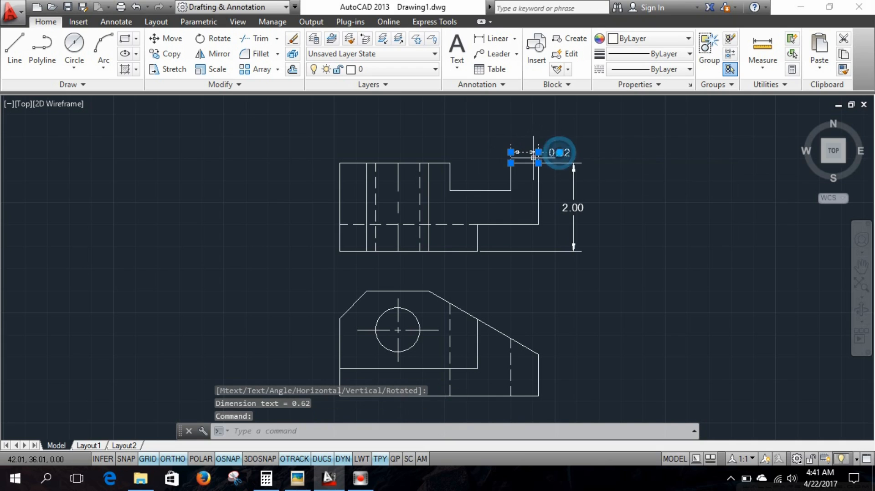
click(560, 152)
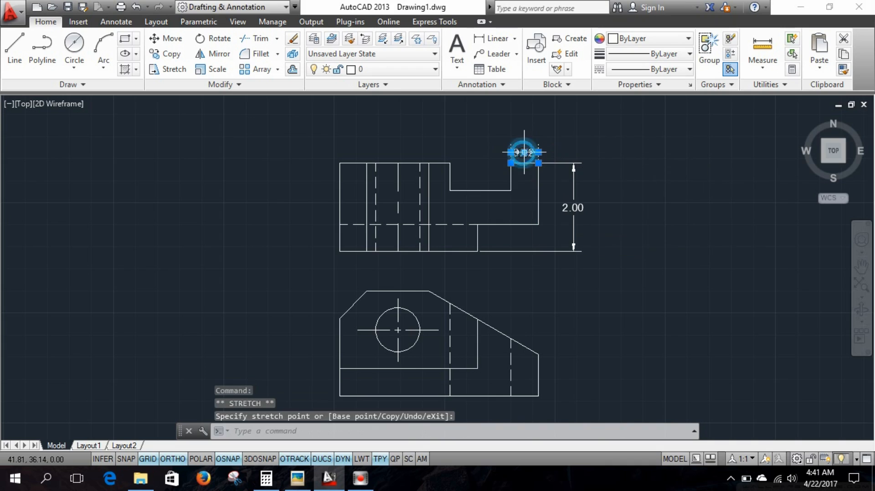
key(Escape)
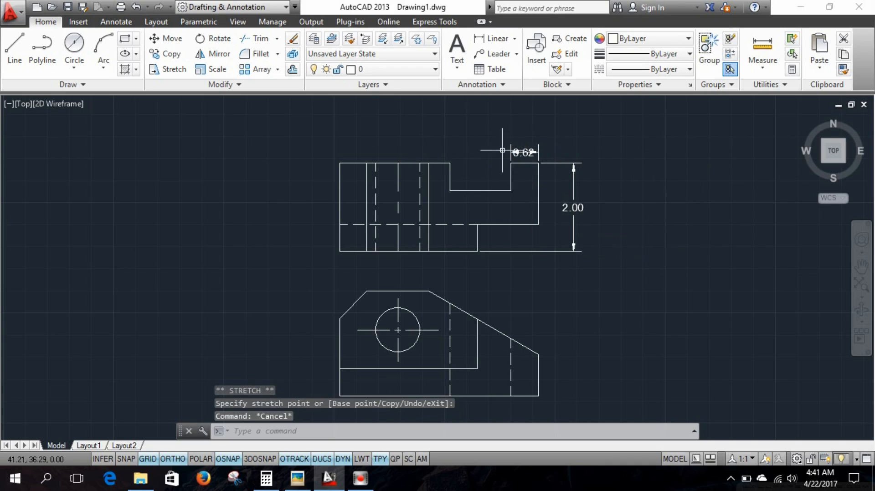
click(525, 152)
click(524, 152)
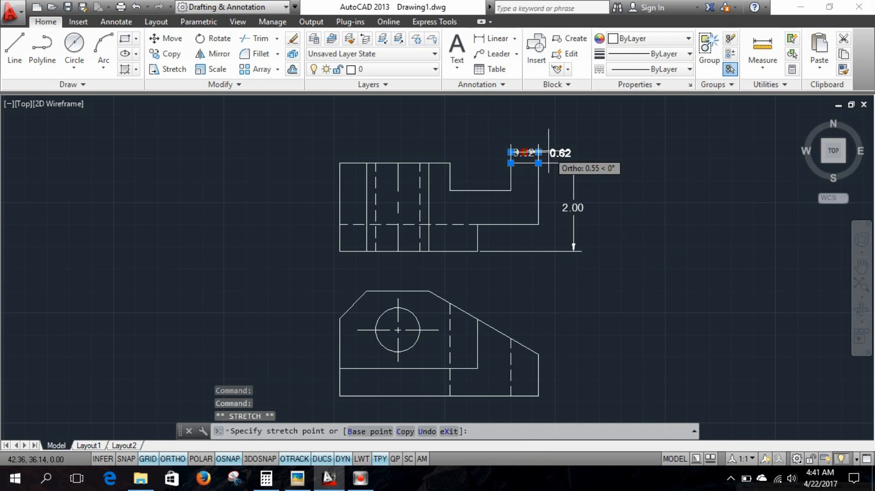
key(Escape)
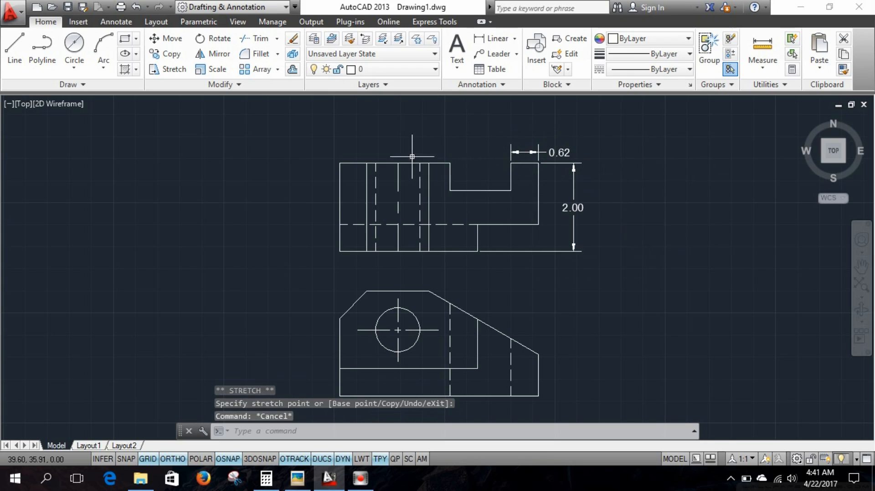
Add a horizontal linear dimension for the slot's width above the upper view
click(488, 39)
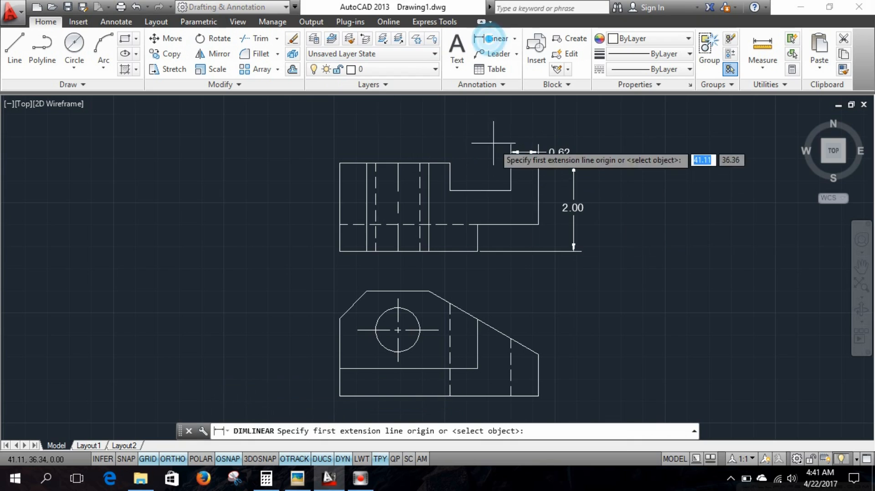
click(451, 190)
click(510, 189)
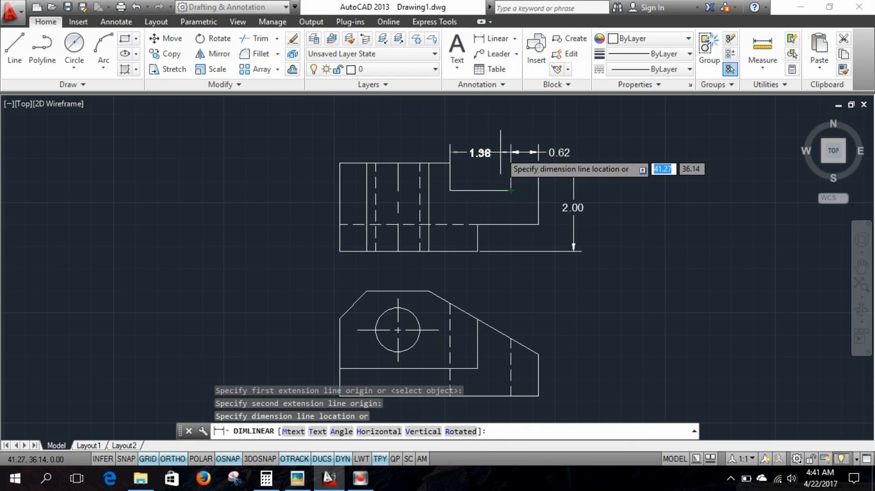
click(500, 148)
key(Escape)
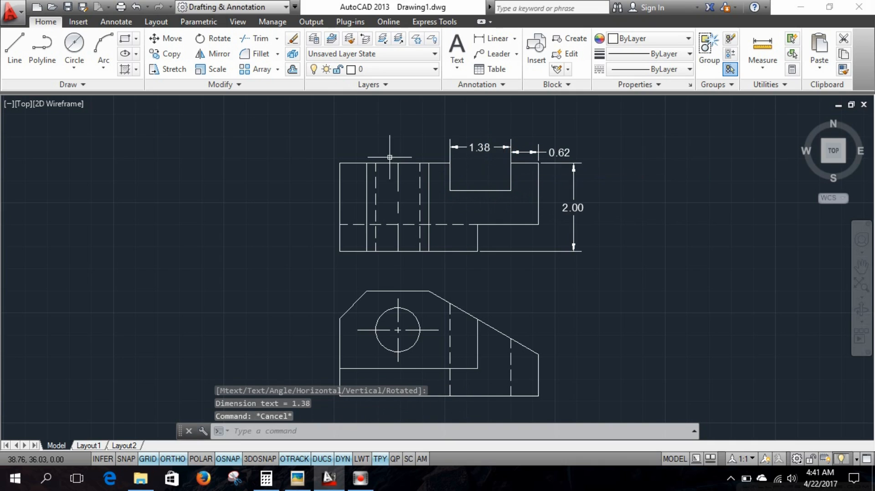
Add a vertical linear dimension for the slot's depth, placed inside the slot in the upper view
click(492, 38)
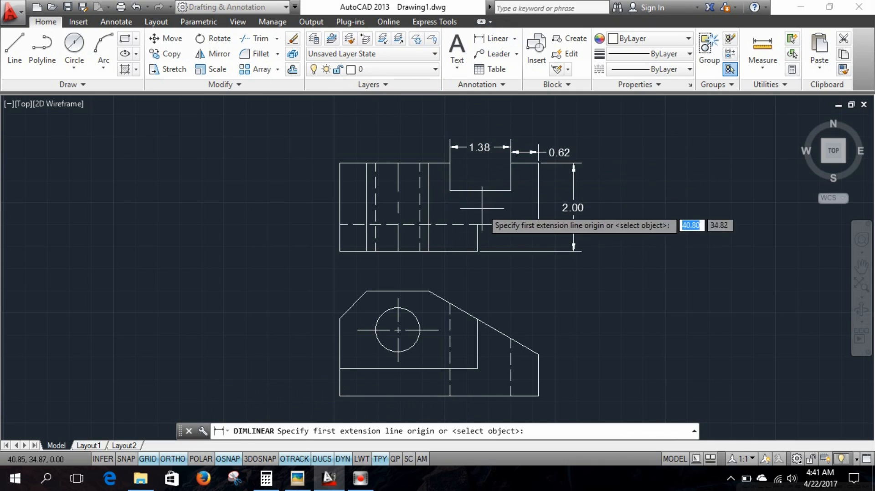
click(449, 163)
click(450, 191)
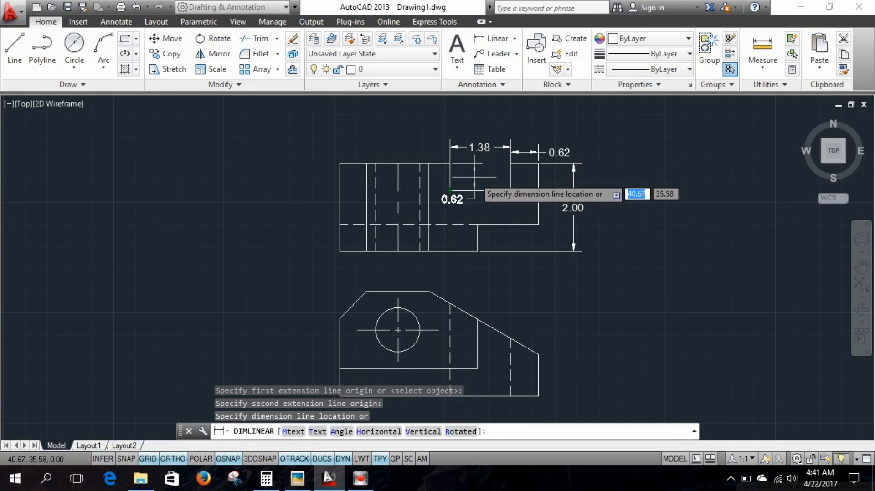
click(474, 184)
key(Escape)
Move the slot depth dimension's text between its extension lines, inside the slot
click(454, 196)
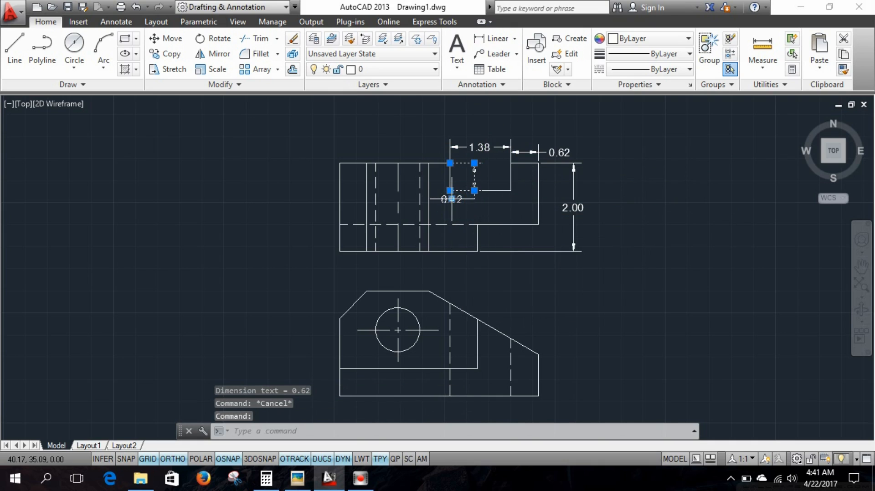
click(451, 198)
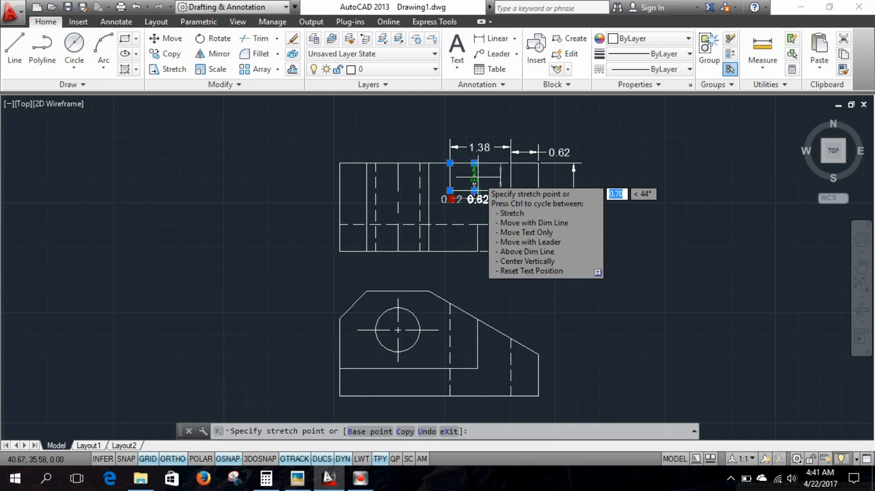
click(476, 194)
key(Escape)
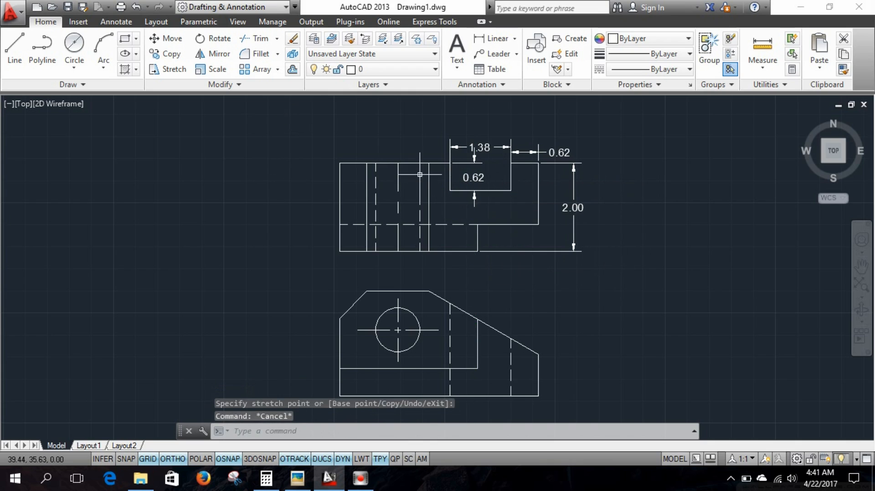
Add a horizontal linear dimension for the bottom edge's width just below the upper view
click(484, 39)
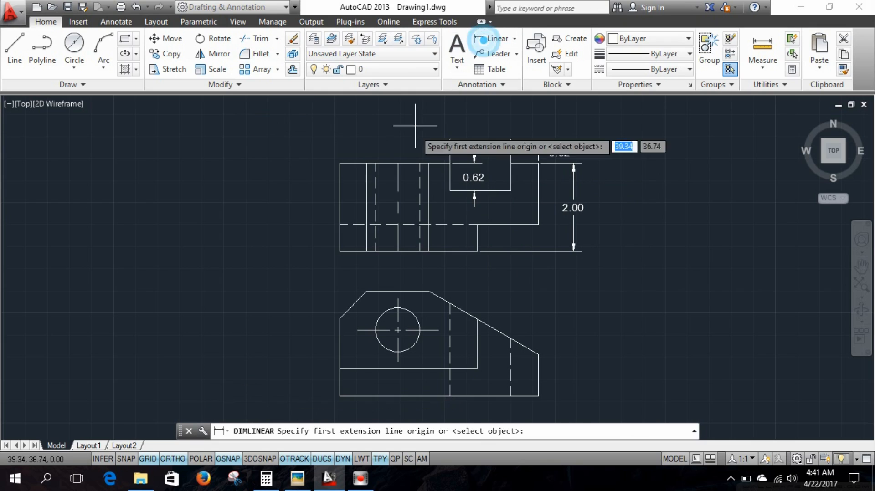
click(339, 250)
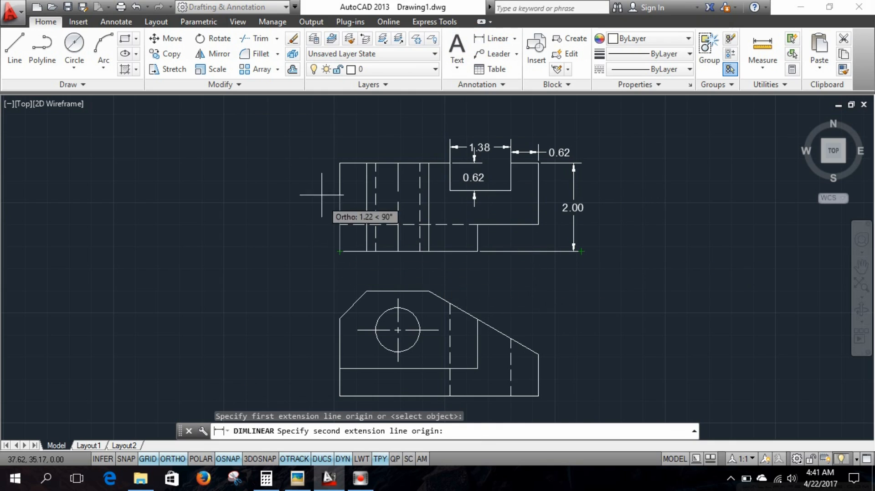
click(476, 251)
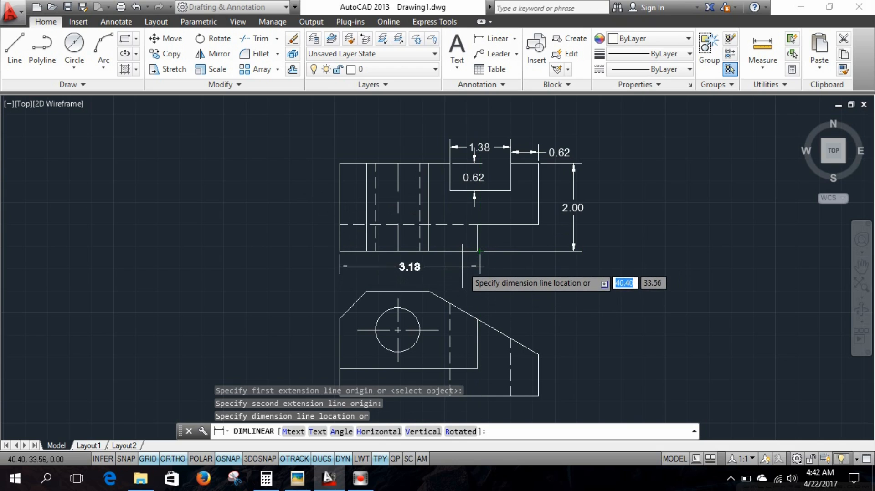
click(463, 264)
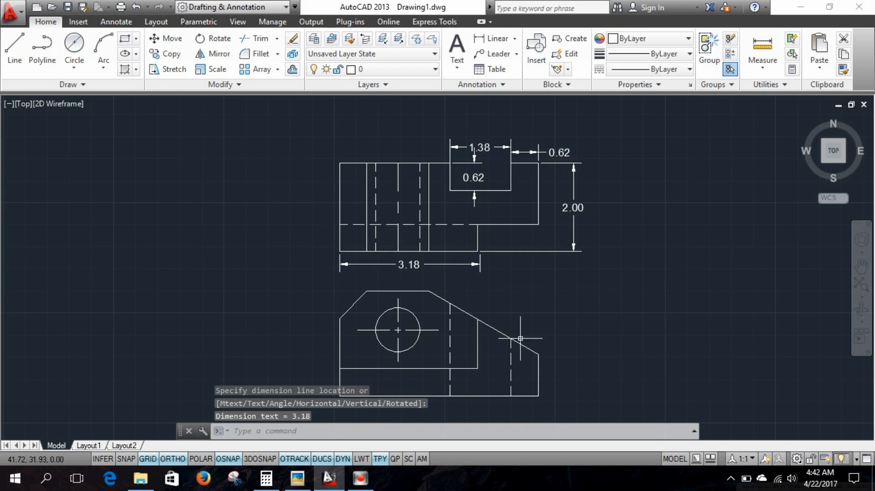
Add an angular dimension between the lower view's top edge and its left chamfer, placed to the left of the part
click(514, 40)
click(505, 168)
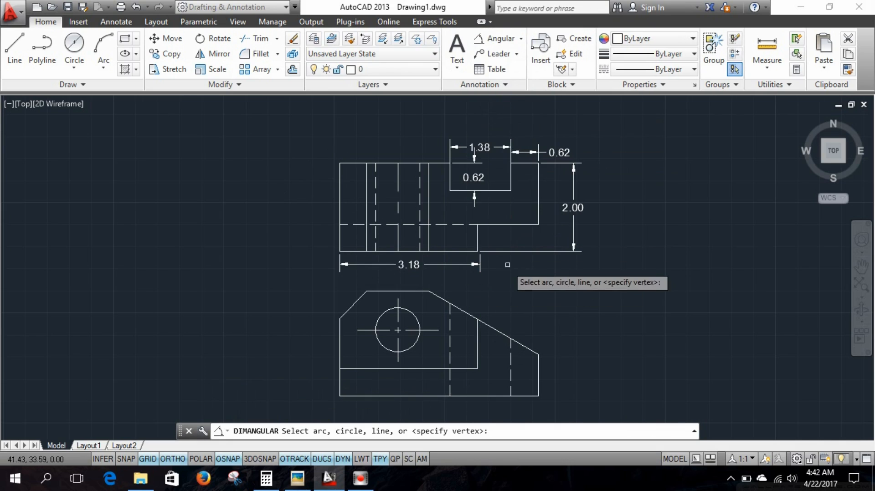
click(381, 291)
click(354, 306)
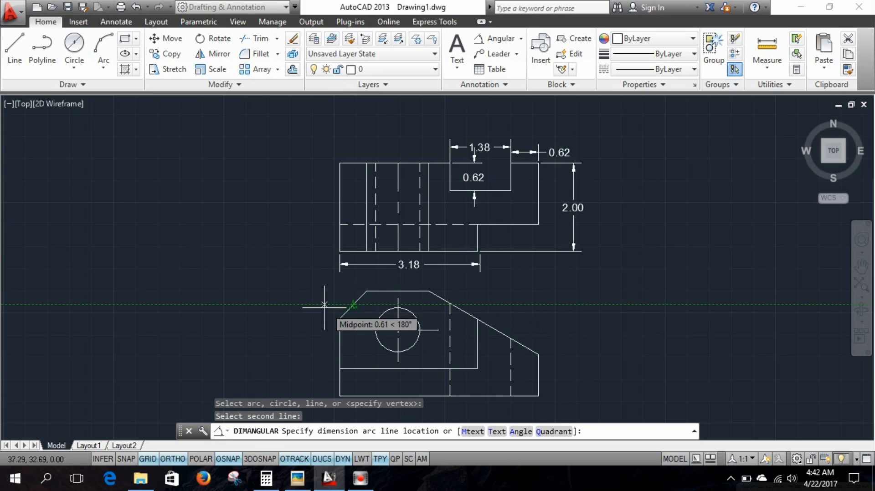
click(297, 304)
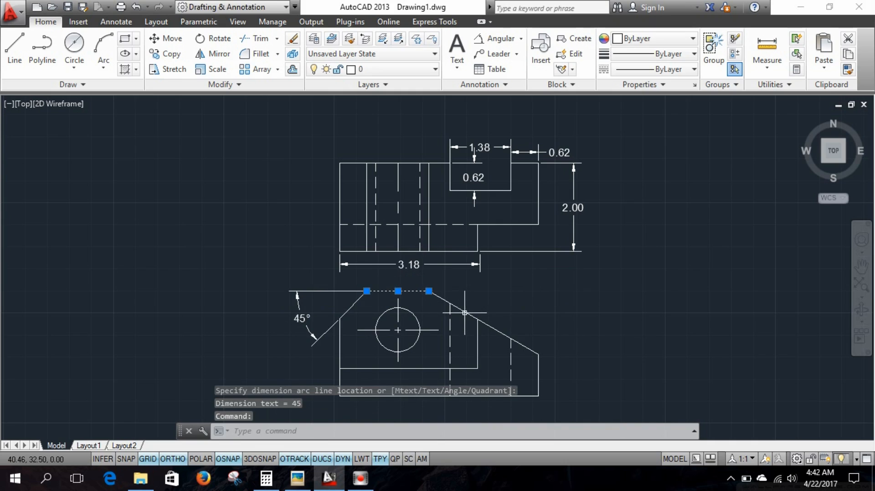
click(465, 312)
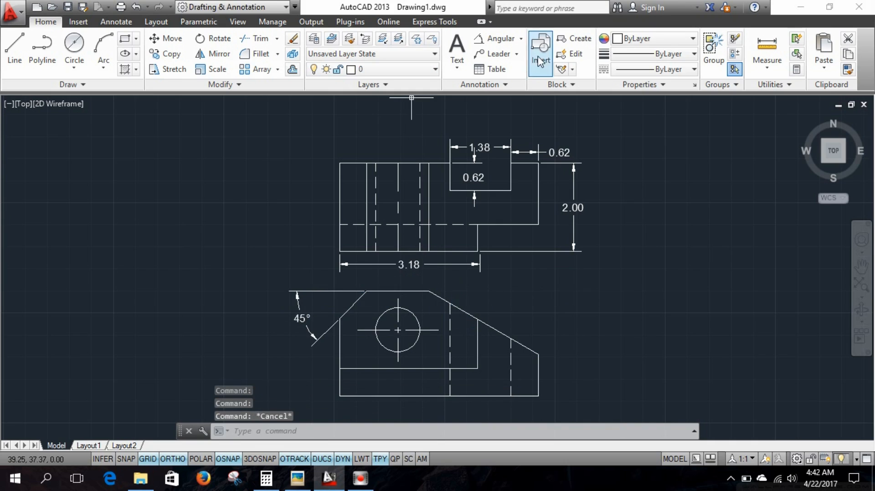
Add an angular dimension between the lower view's top edge and the long sloped edge, placed on the right
click(509, 46)
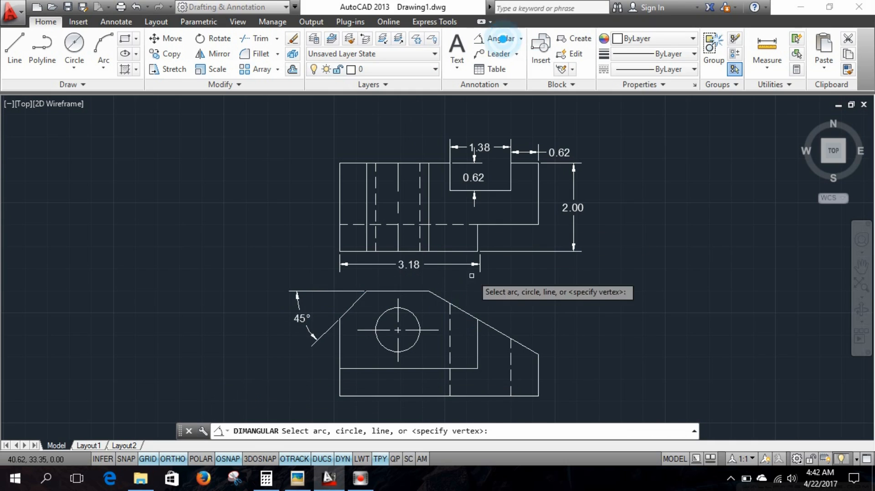
click(419, 292)
click(478, 318)
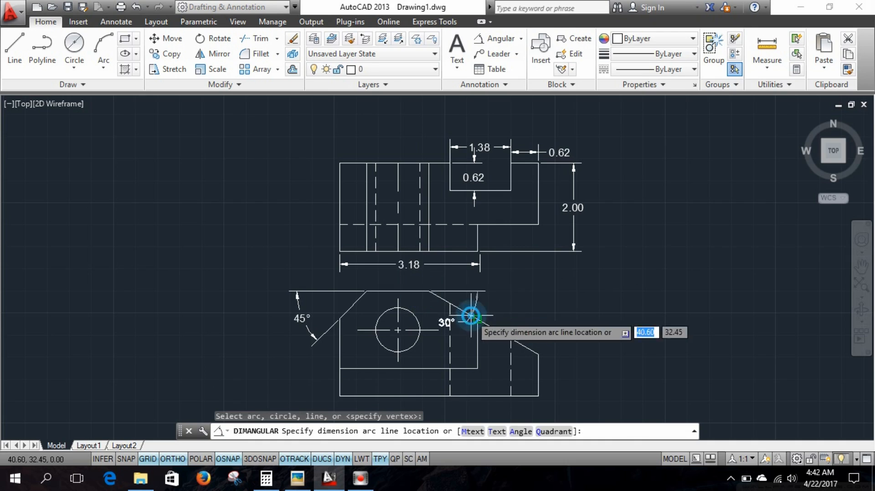
click(523, 317)
Add a horizontal linear dimension for the overall width below the lower view
middle_drag(486, 323, 493, 285)
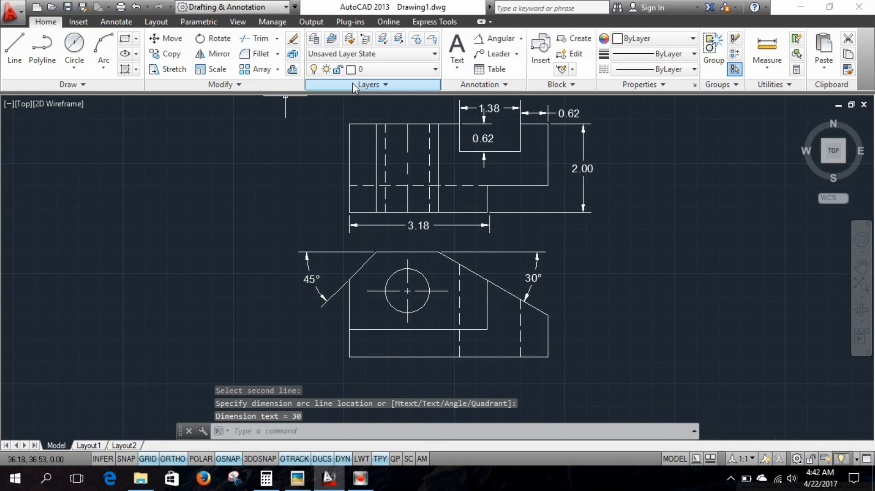
click(522, 41)
click(495, 56)
click(349, 356)
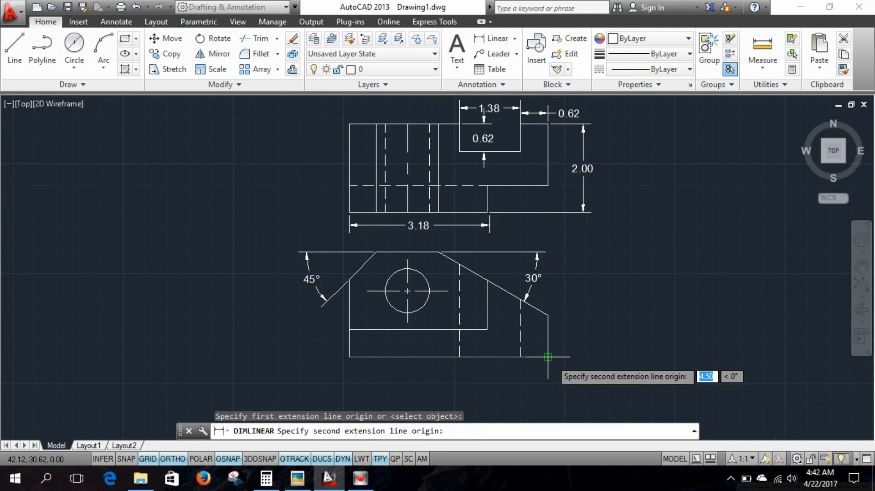
click(547, 356)
click(542, 375)
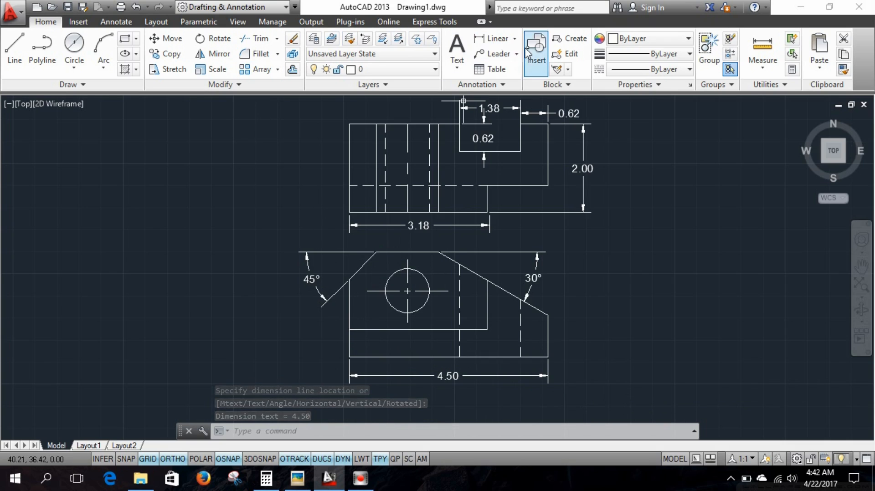
Add a horizontal linear dimension for the lower view's short top edge, placed just above it
click(494, 38)
click(373, 252)
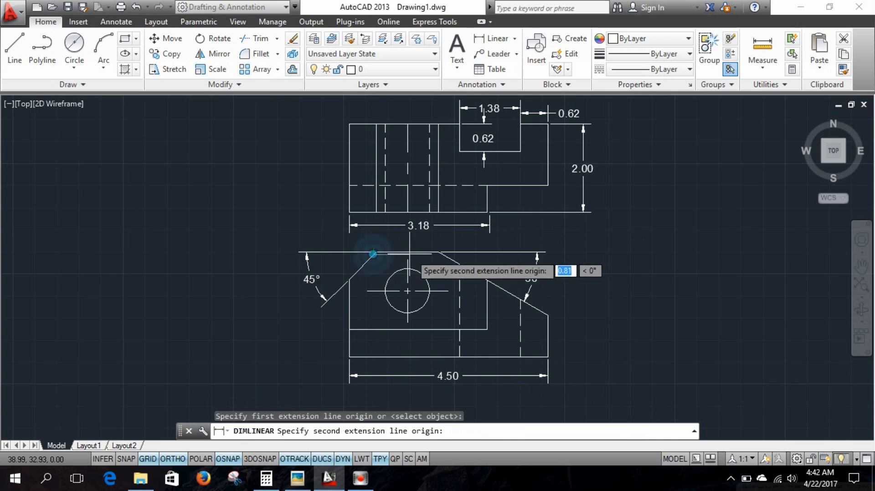
click(438, 251)
click(403, 245)
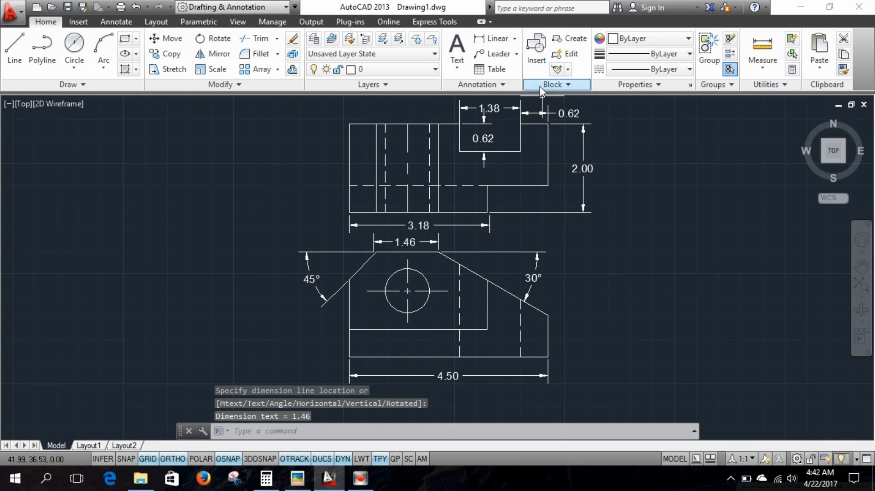
Add a vertical linear dimension for the left chamfer's height, placed left of its angle dimension in the lower view
click(494, 39)
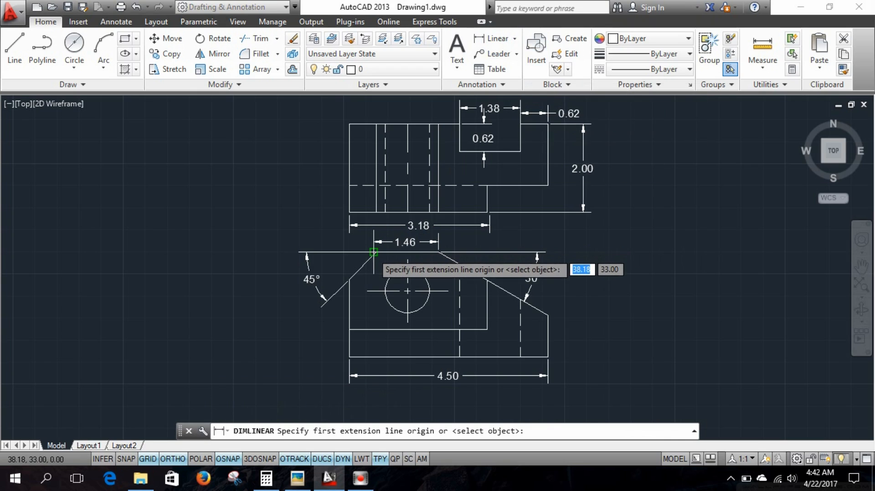
click(373, 252)
click(349, 277)
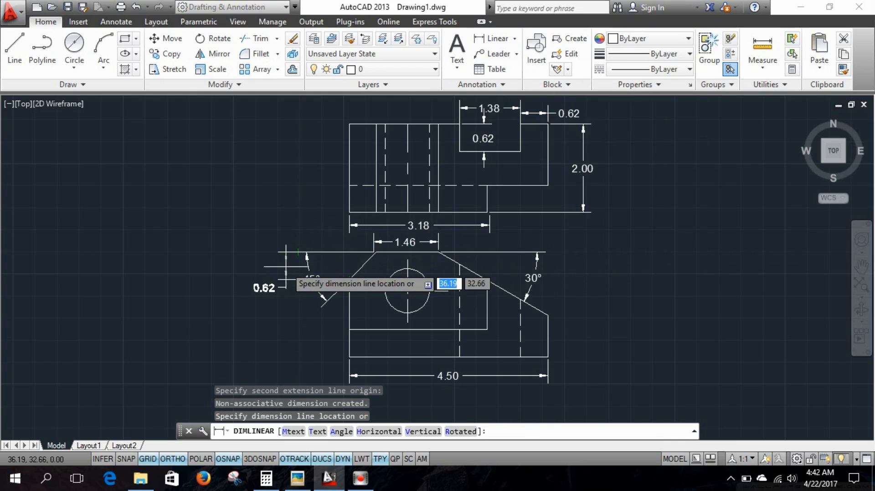
click(287, 270)
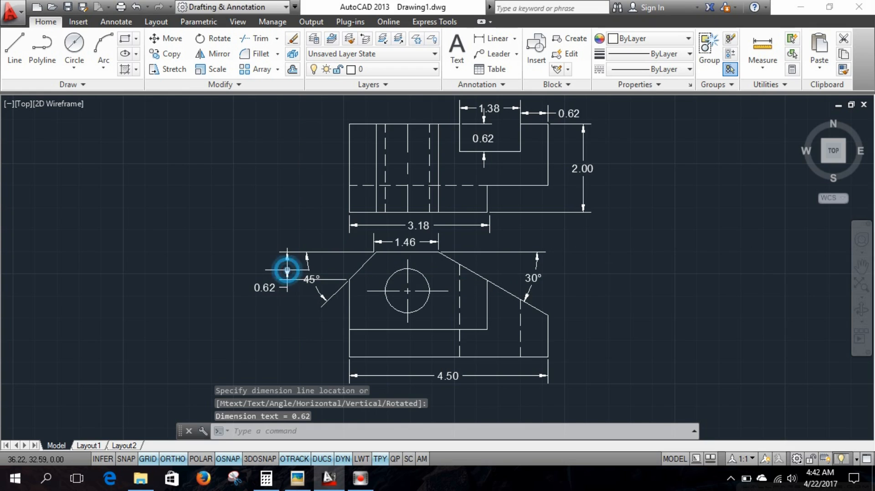
key(Escape)
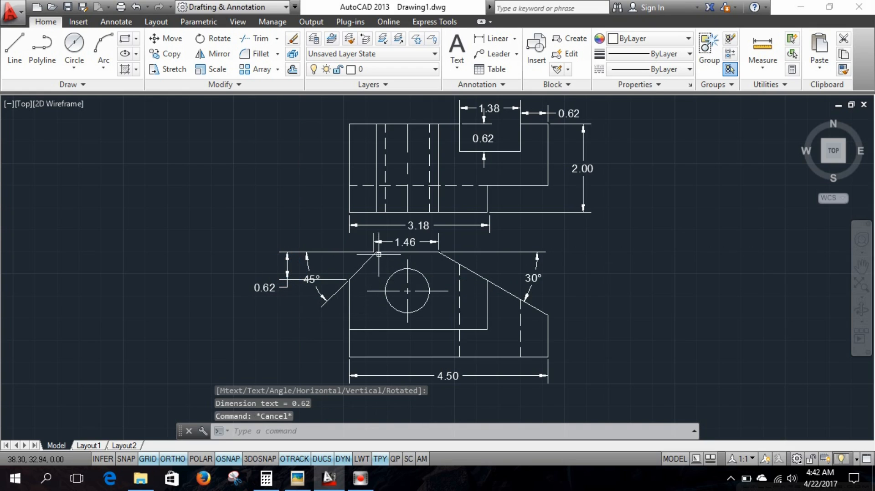
Add a diameter dimension to the hole circle, with its text placed below the lower view's overall width dimension
scroll(371, 258, up, 2)
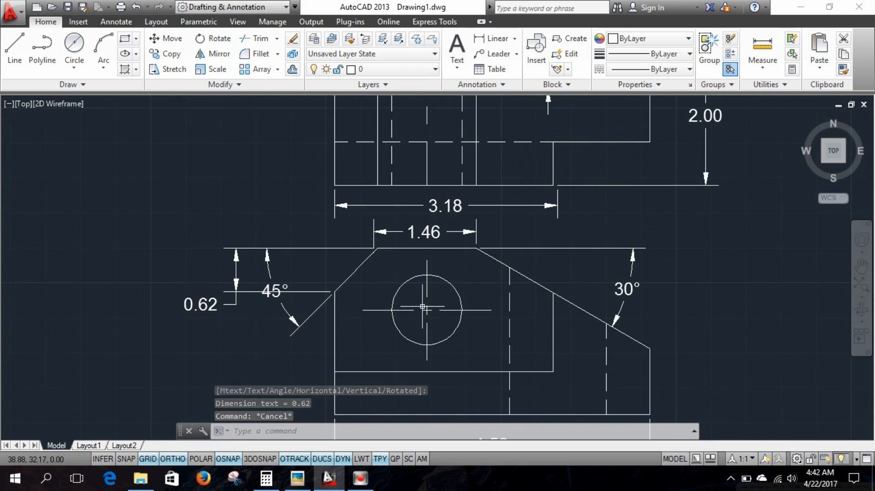
scroll(422, 308, down, 2)
middle_drag(432, 295, 419, 286)
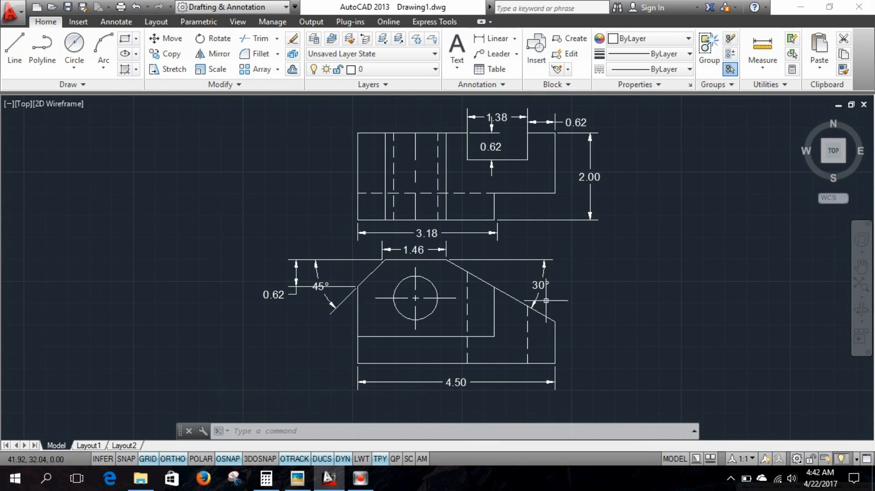
middle_drag(592, 279, 563, 285)
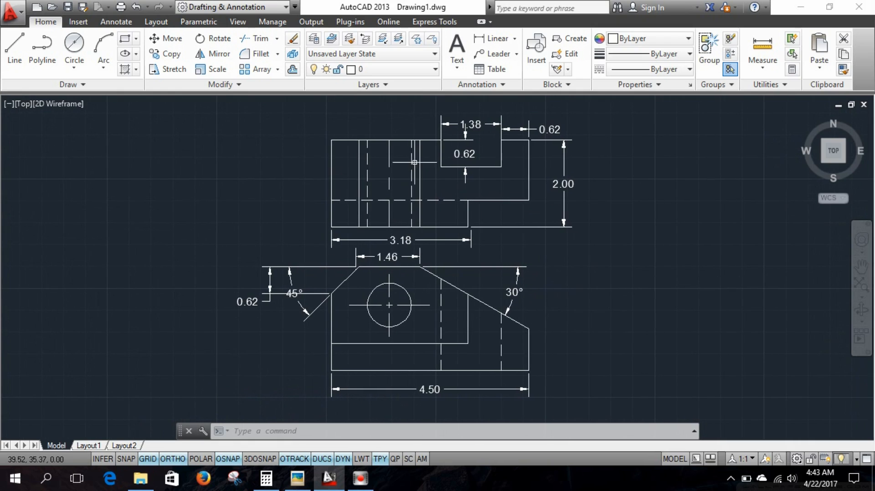
middle_drag(441, 330, 445, 322)
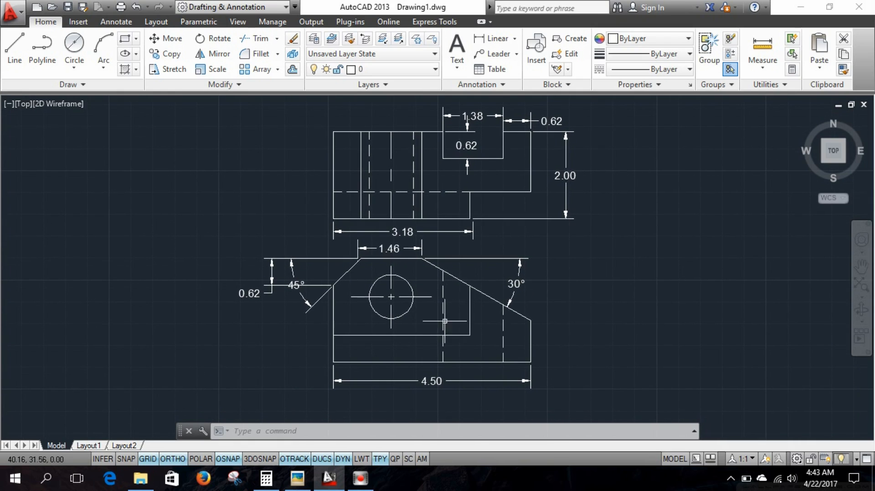
click(514, 39)
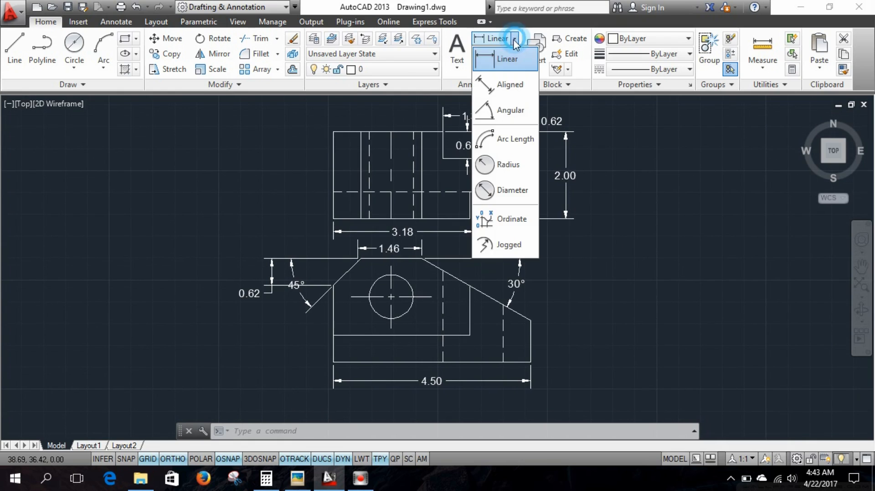
click(505, 190)
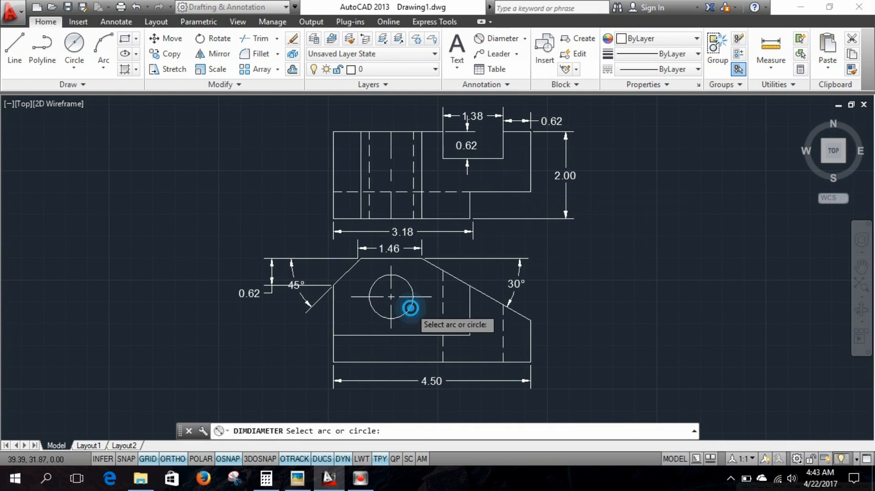
click(410, 308)
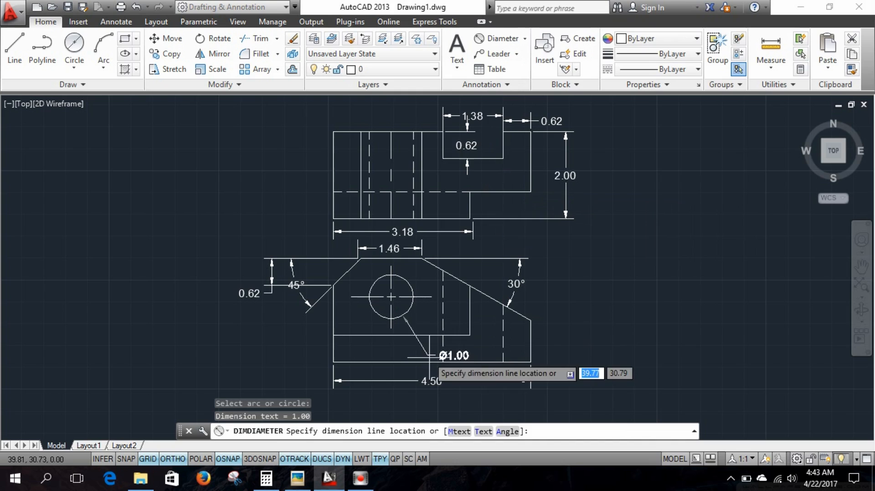
click(415, 406)
middle_drag(541, 326, 568, 290)
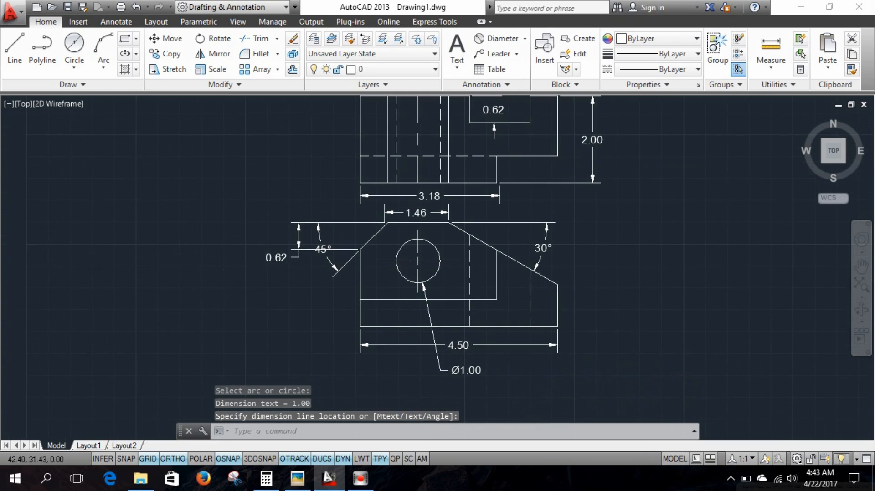
Add a vertical linear dimension for the height of the lower view's base step, placed just outside its left edge
mouse_move(514, 304)
middle_down()
mouse_move(518, 329)
mouse_move(520, 313)
middle_up()
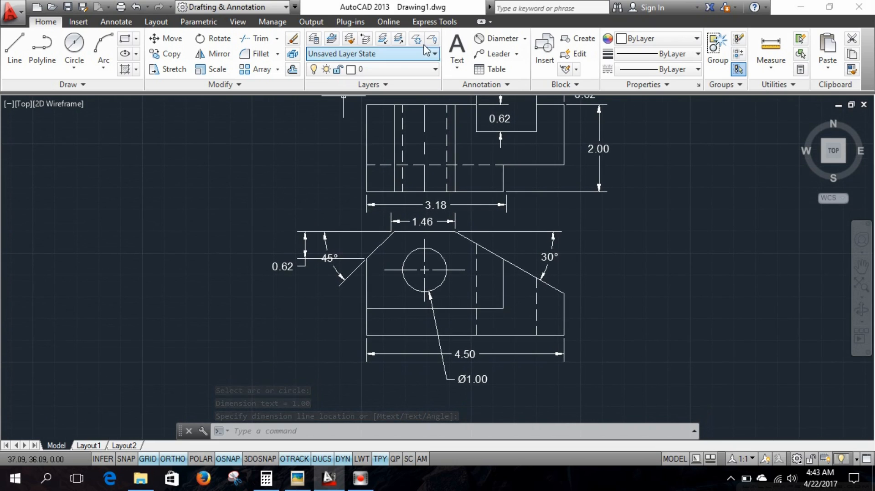
click(526, 41)
click(506, 58)
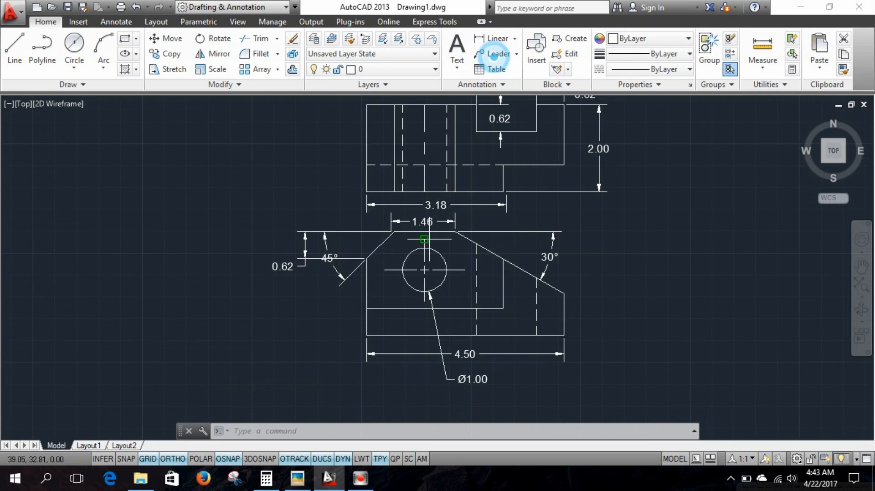
click(365, 308)
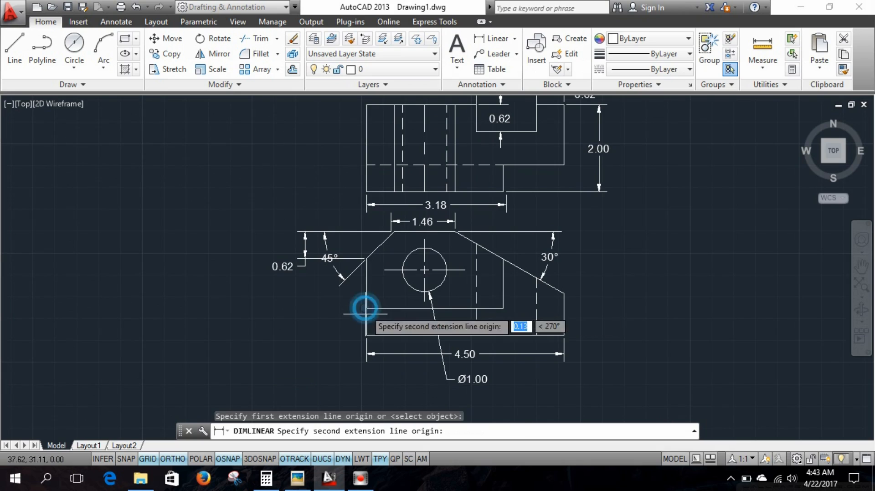
click(365, 335)
click(350, 324)
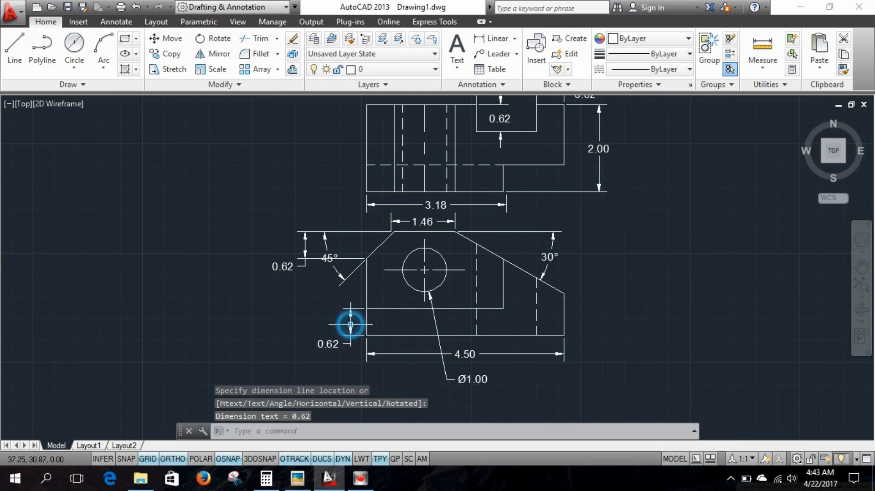
Compare the dimensioned drawing with the HW 1.jpg reference in Picasa Photo Viewer, then return to the AutoCAD drawing
scroll(509, 274, down, 2)
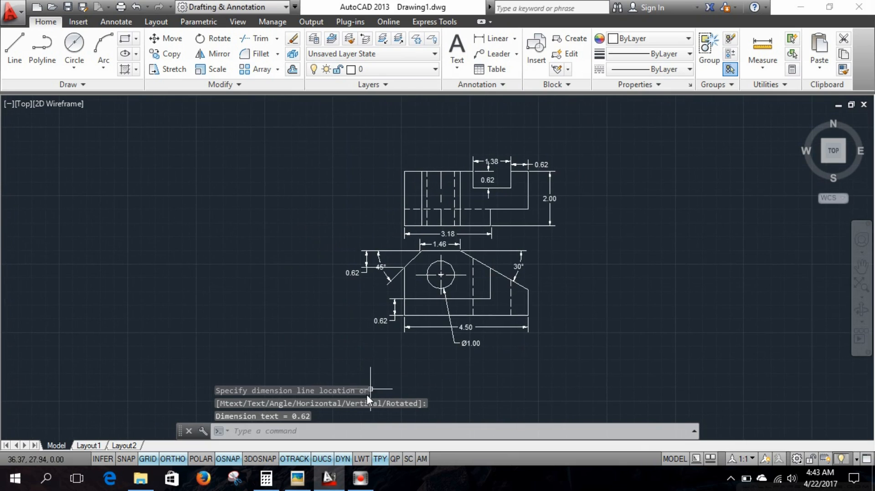
click(312, 481)
drag(207, 77, 231, 72)
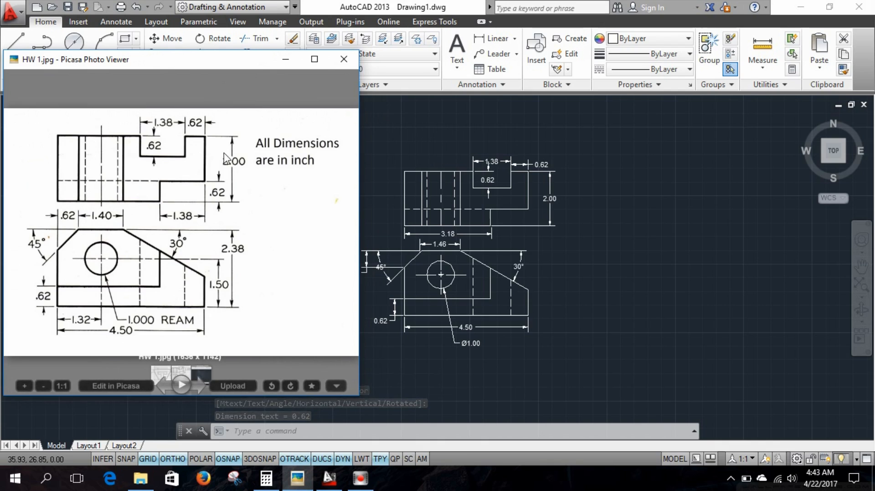
click(384, 249)
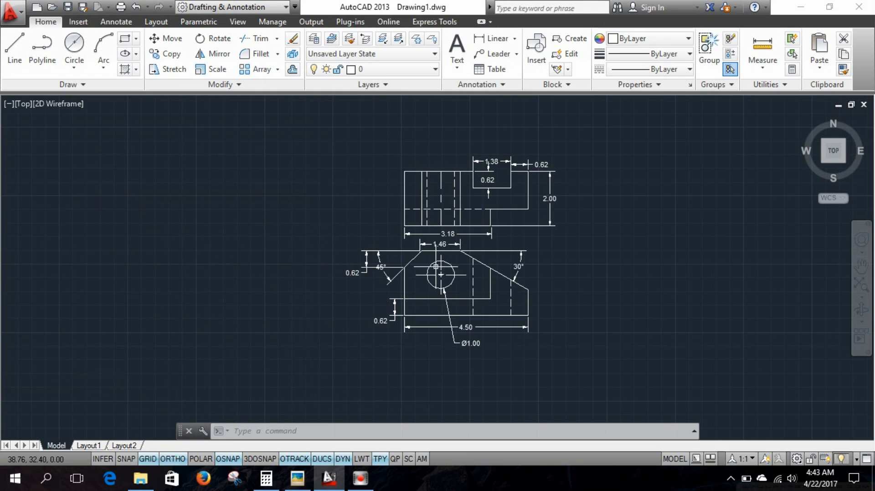